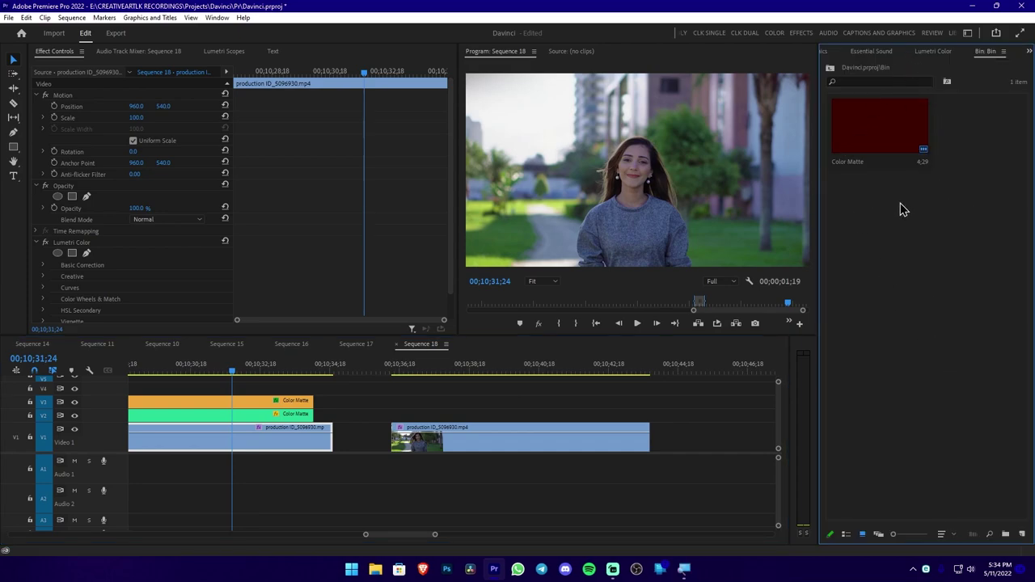
right_click(854, 193)
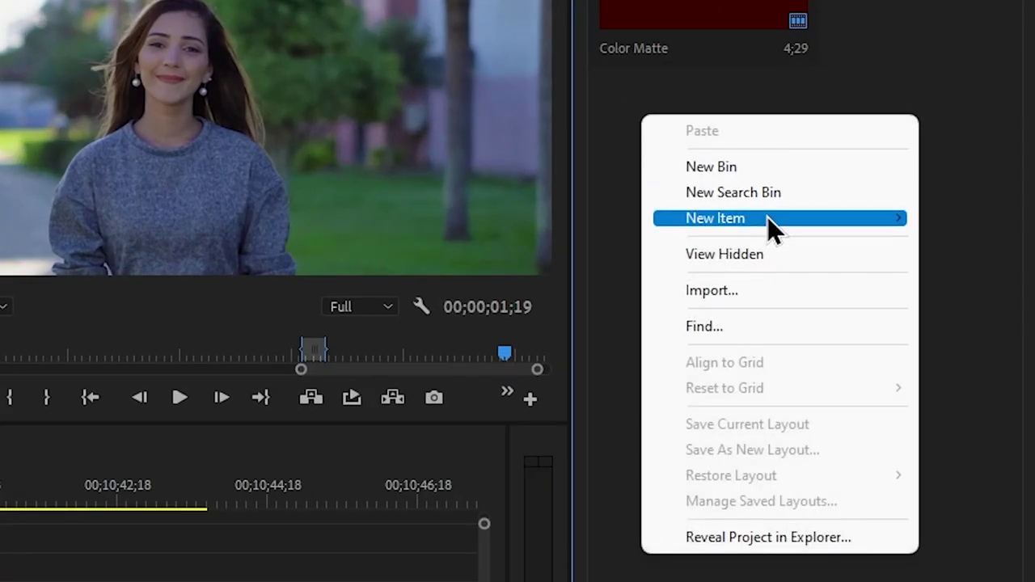
mouse_move(769, 217)
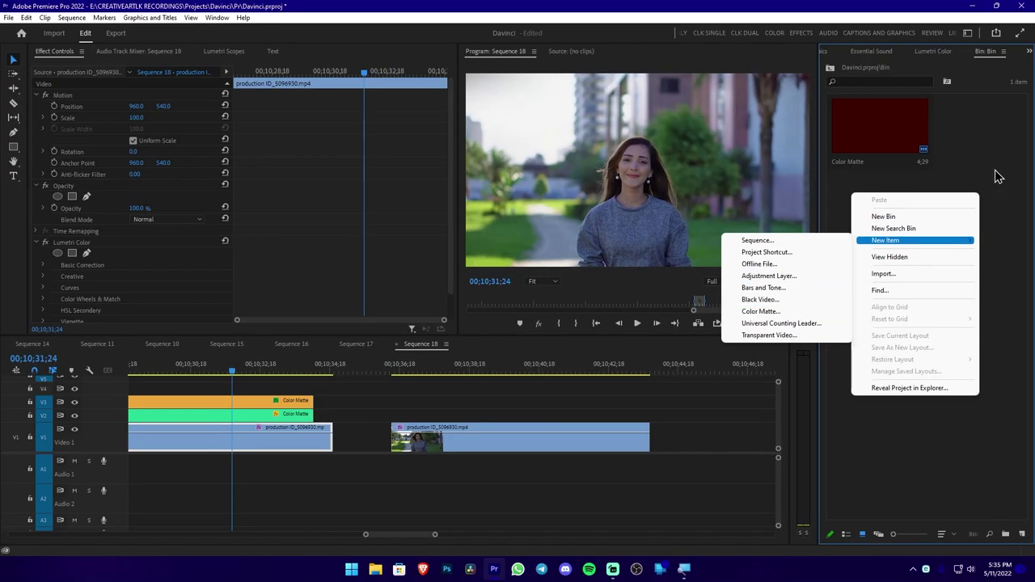
left_click(1016, 192)
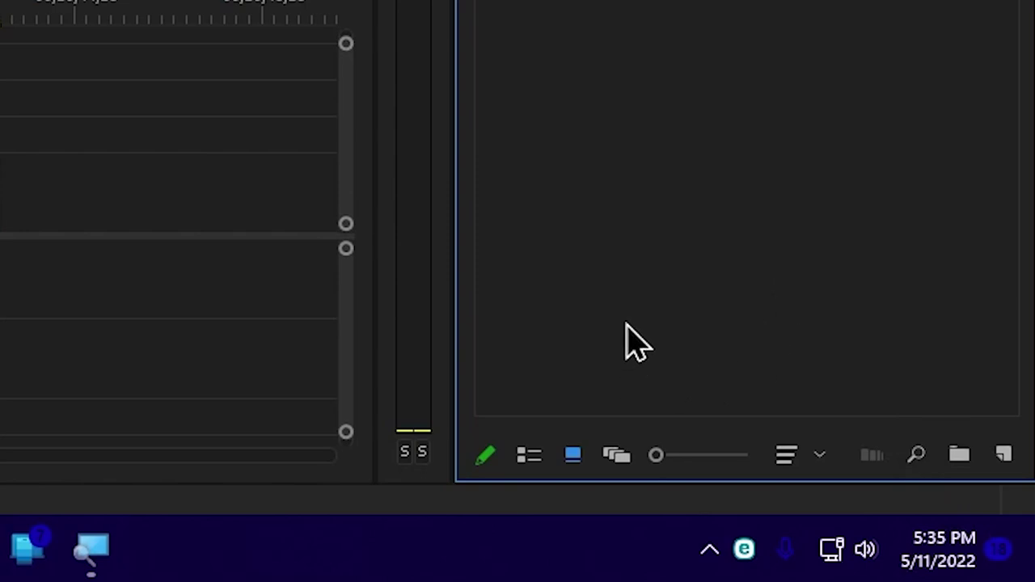
Create a black 1920 × 1080 color matte at 29.97 fps with square pixels and name it Eye Blink
left_click(1004, 456)
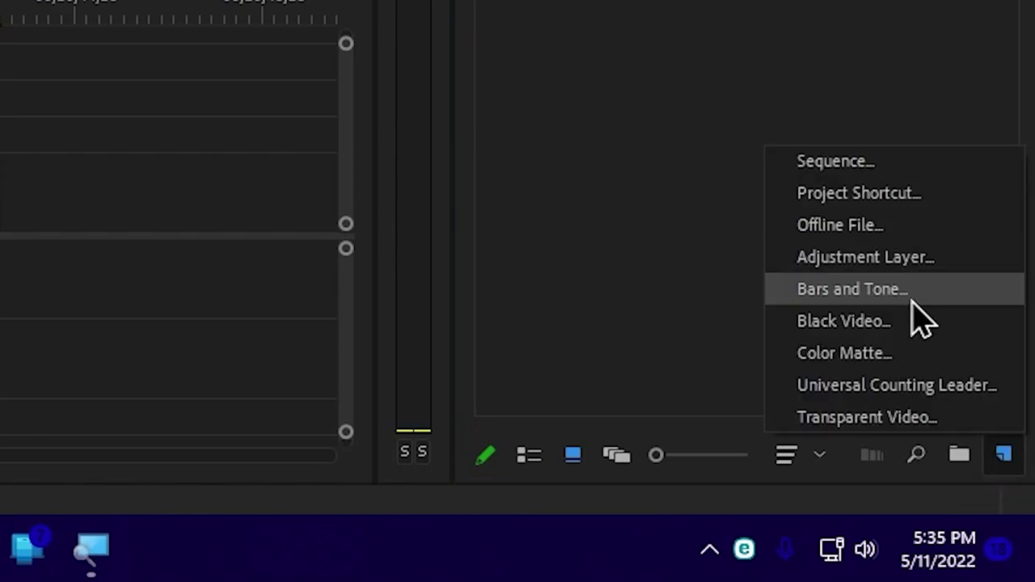
left_click(862, 359)
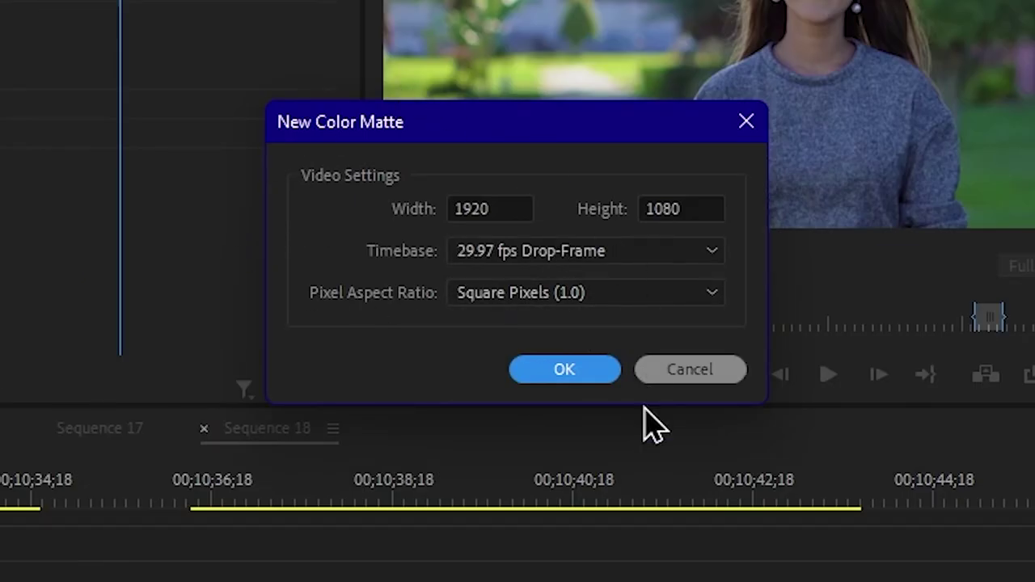
left_click(603, 371)
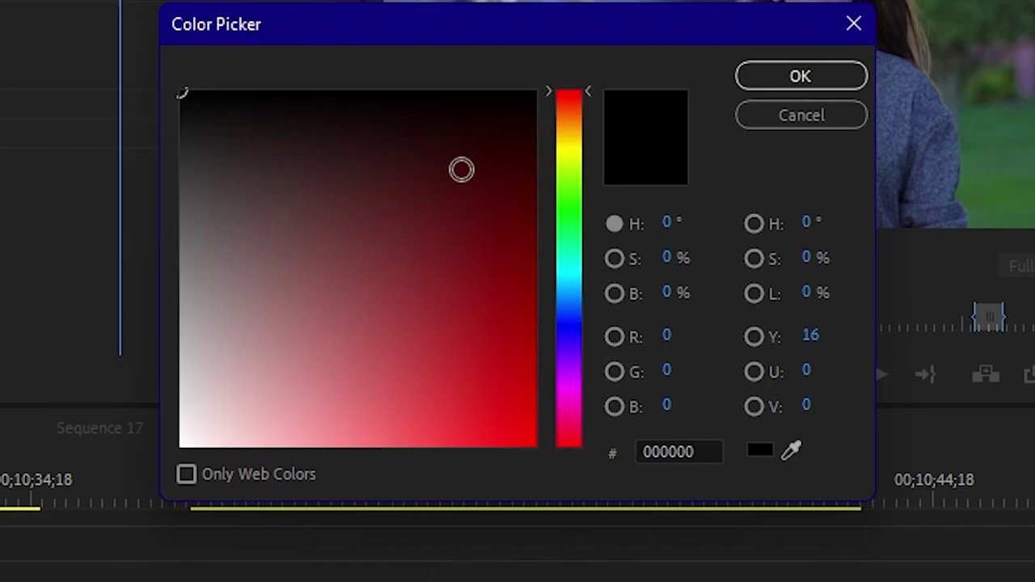
mouse_move(409, 125)
left_mouse_down()
mouse_move(698, 2)
mouse_move(753, 8)
left_mouse_up()
left_click(798, 81)
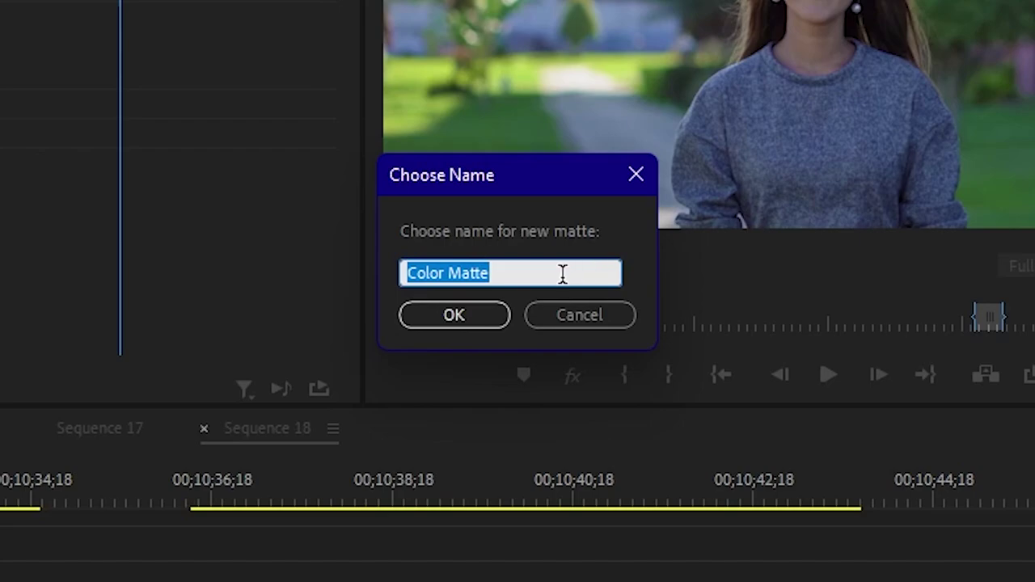
type("Eye Blink")
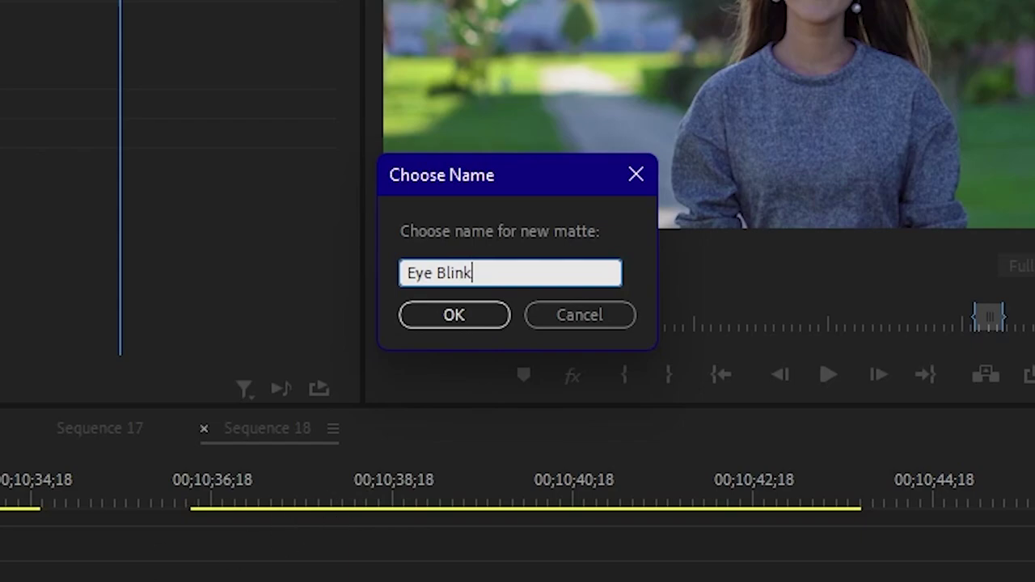
left_click(436, 319)
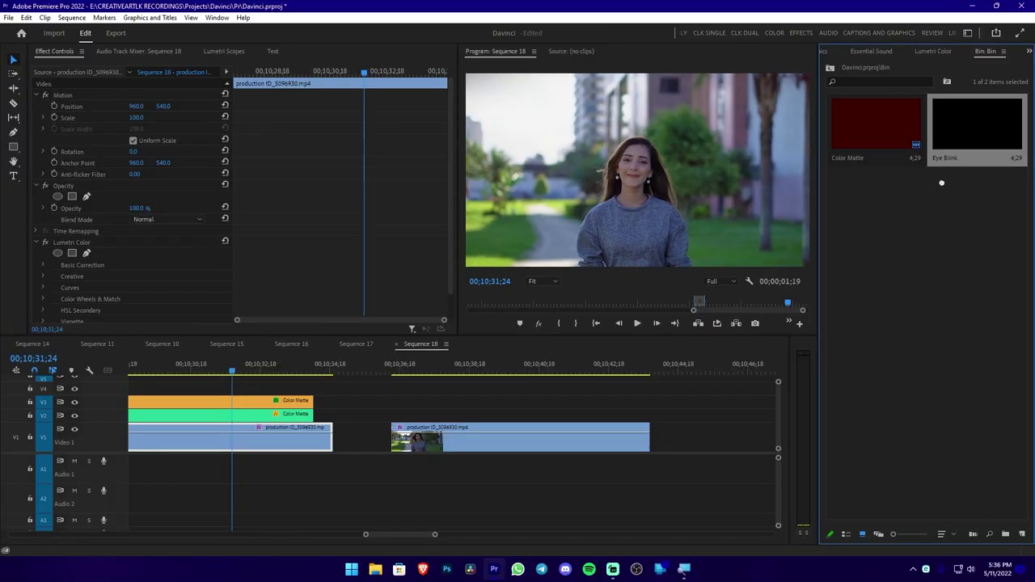
Place the Eye Blink matte on V2 above the second video clip and extend it to that clip's end
left_click_drag(530, 309, 400, 417)
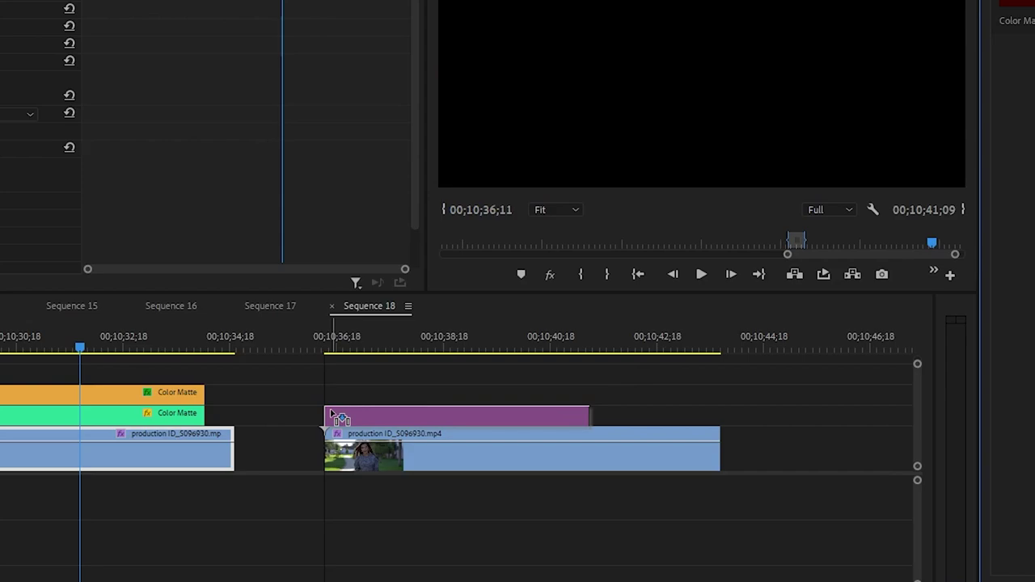
left_click_drag(335, 416, 337, 416)
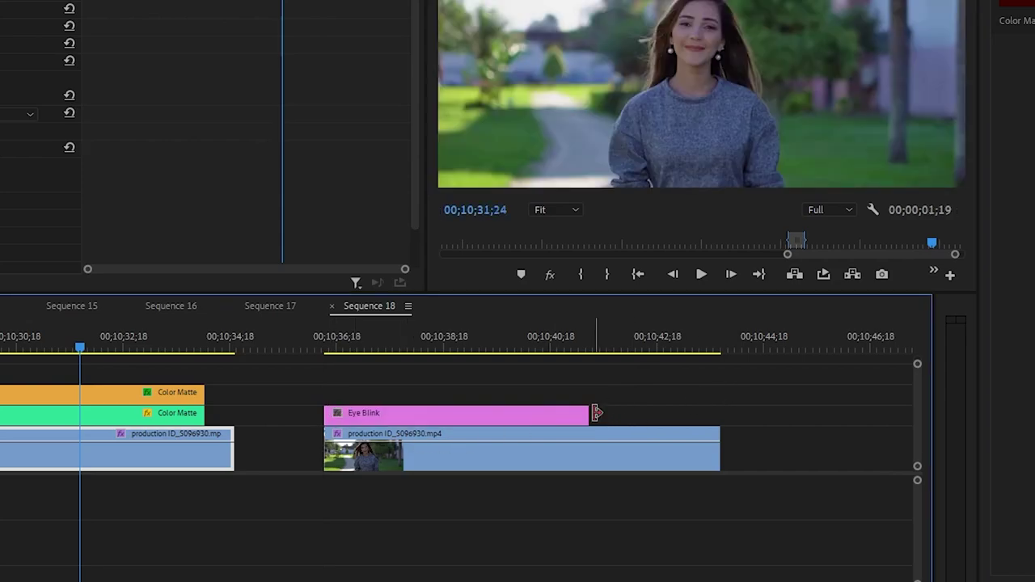
left_click_drag(596, 413, 720, 408)
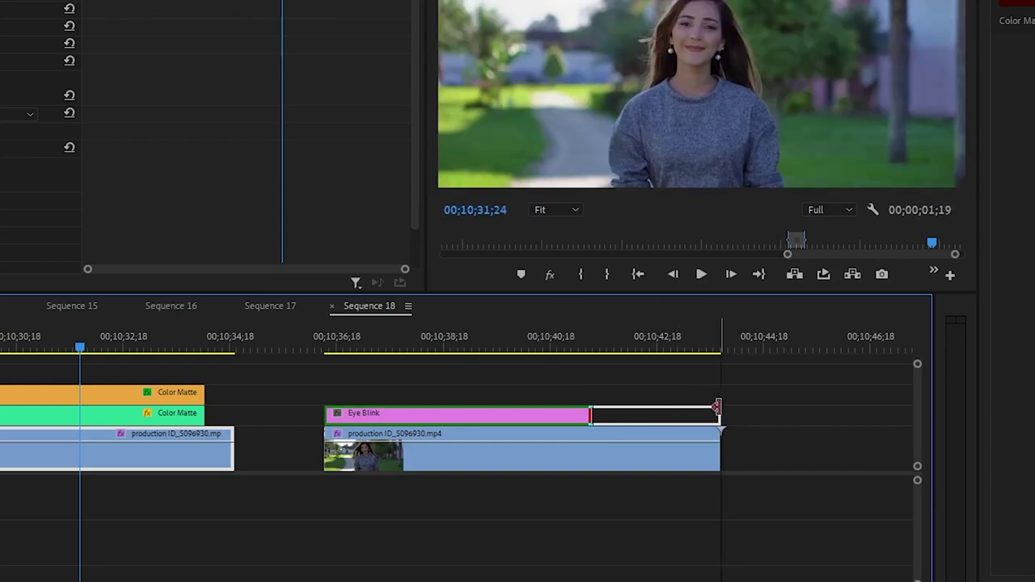
Duplicate the Eye Blink matte clip onto V3, directly above the original
left_click(338, 339)
left_click(402, 414)
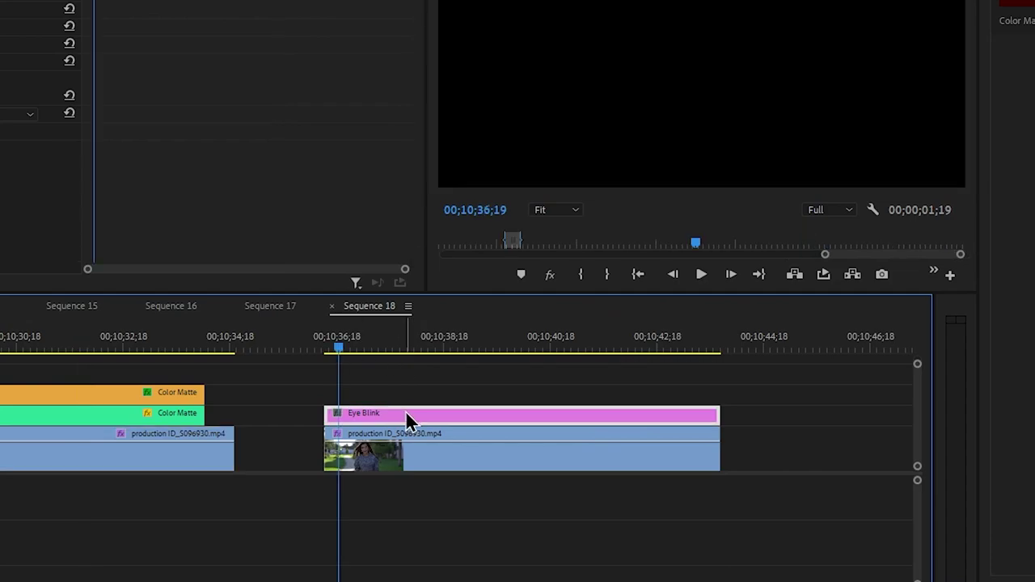
mouse_move(396, 410)
left_click_drag(395, 409, 392, 399)
key("equal")
key("equal")
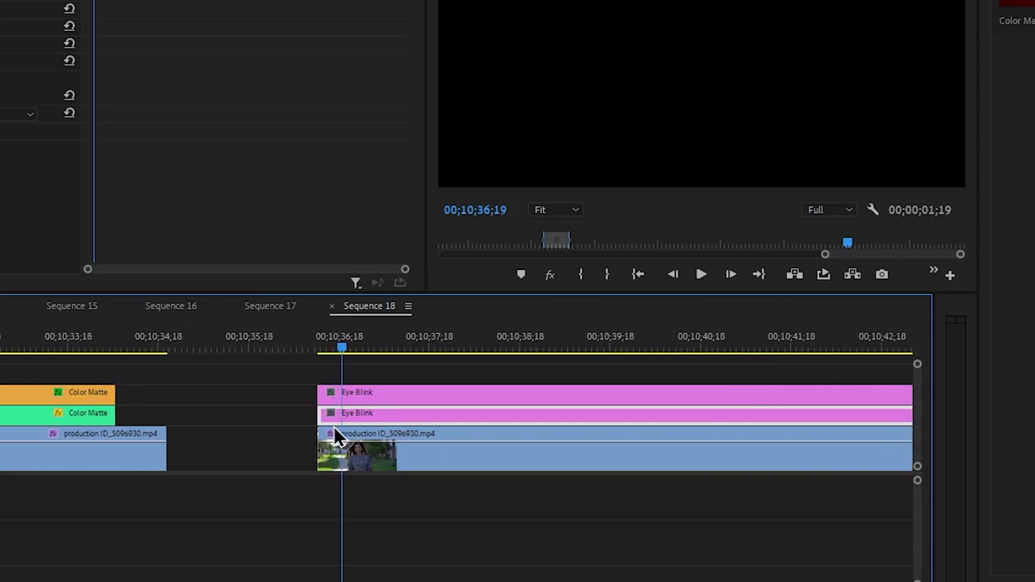
Change the label color of the upper Eye Blink clip on V3 to Mango
left_click_drag(225, 399, 300, 418)
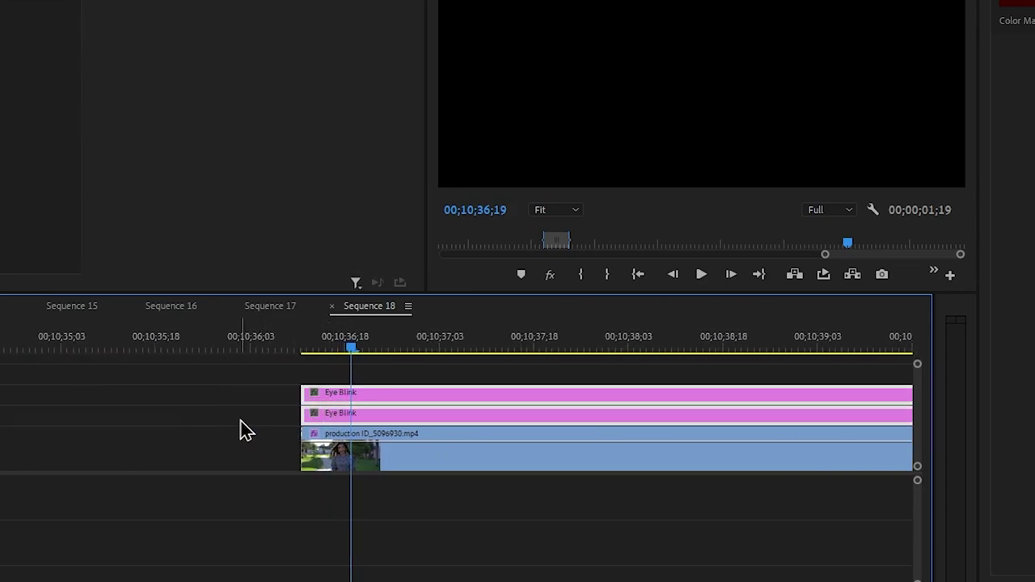
left_click(264, 418)
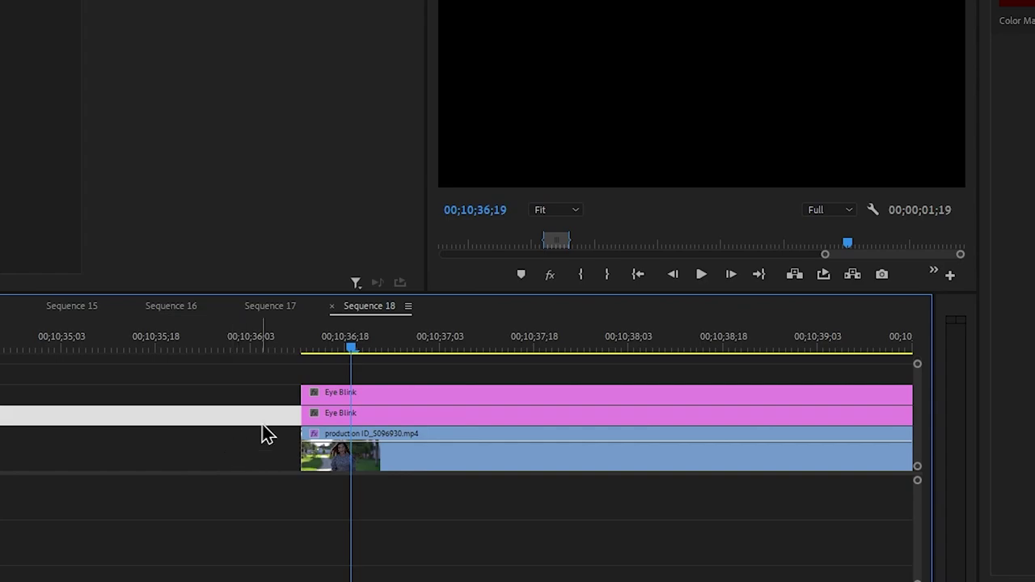
left_click(390, 408)
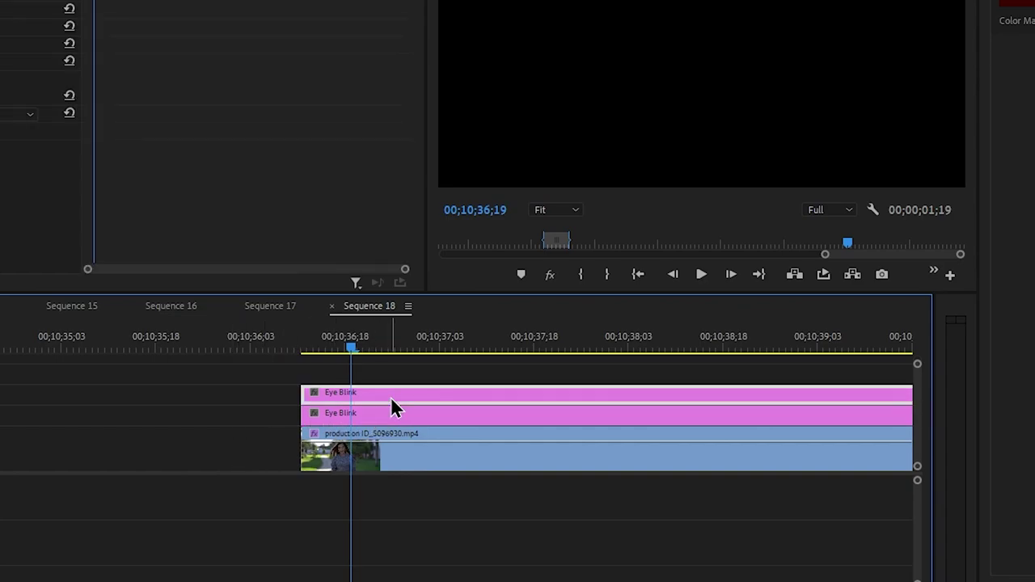
right_click(373, 396)
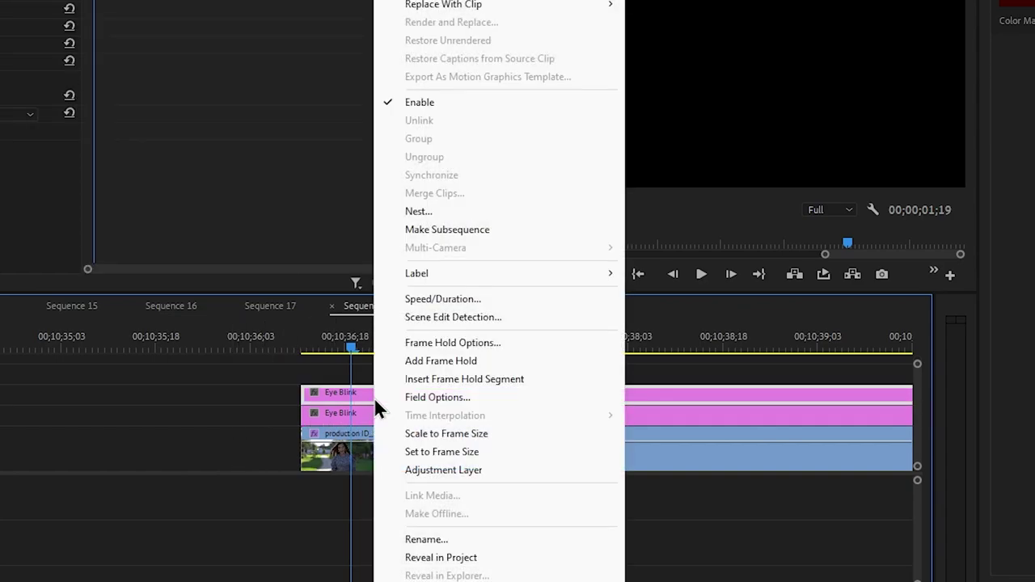
mouse_move(593, 275)
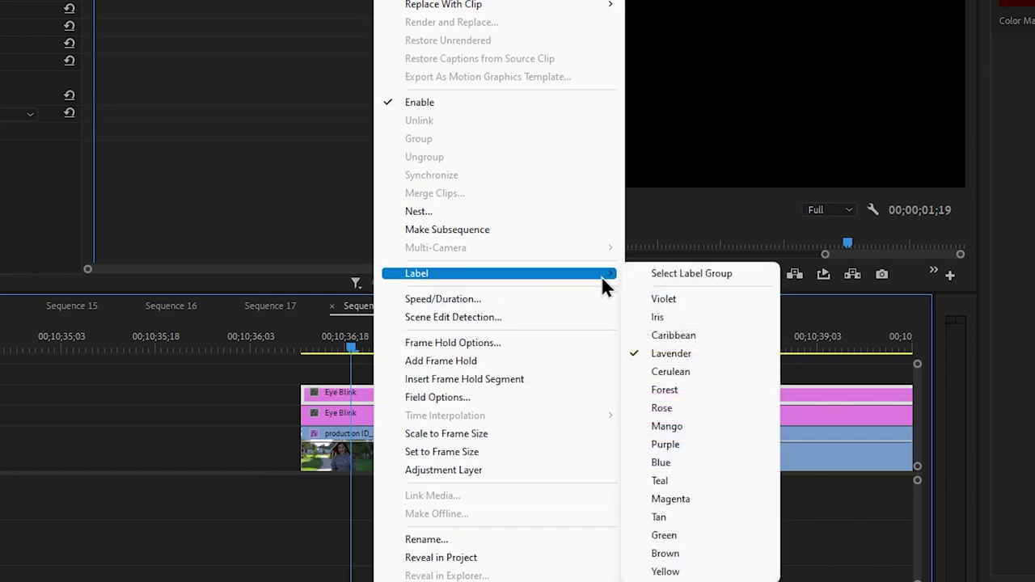
left_click(688, 426)
Give the lower Eye Blink clip on V2 a teal label color
left_click(385, 417)
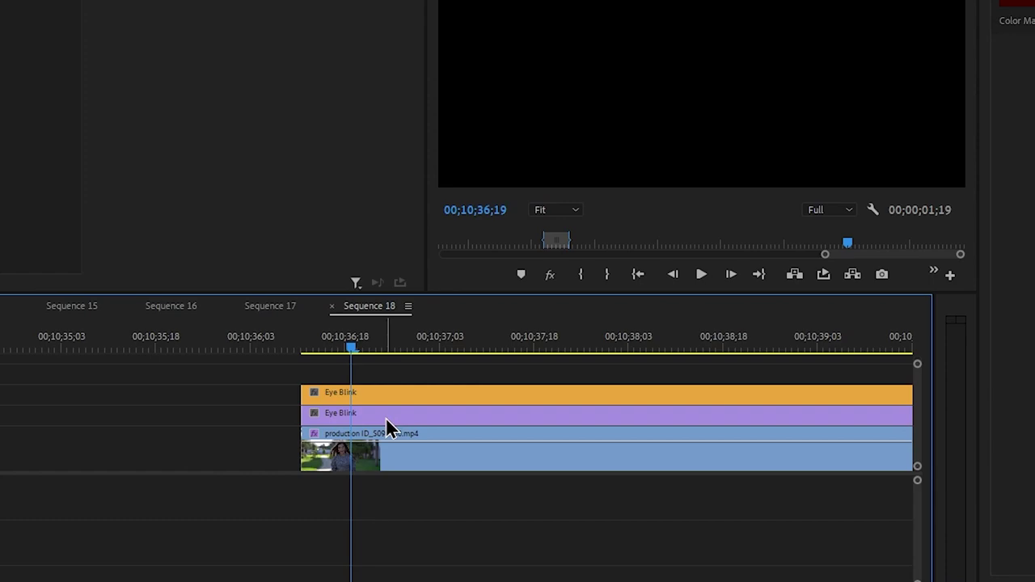
right_click(388, 416)
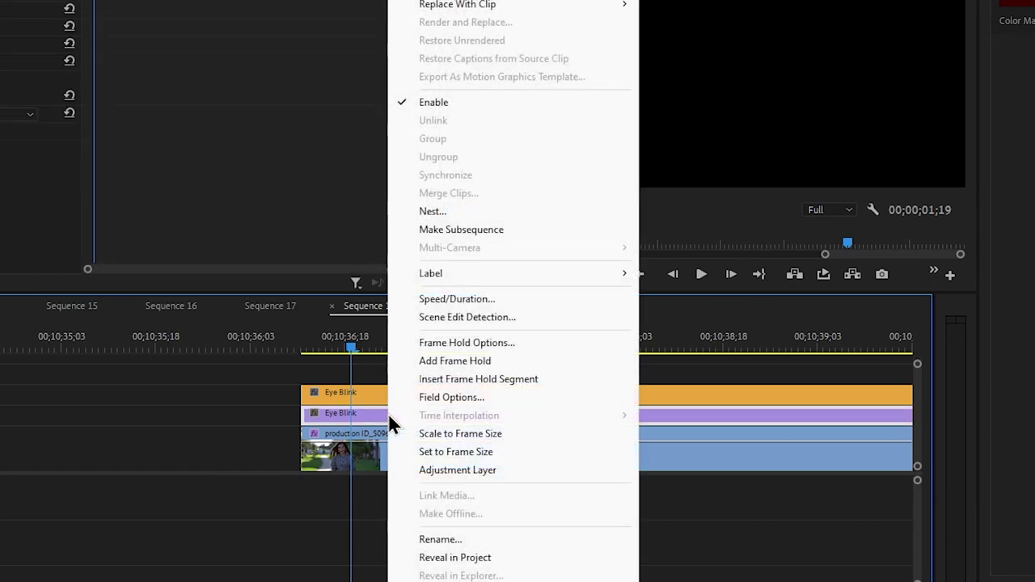
mouse_move(497, 277)
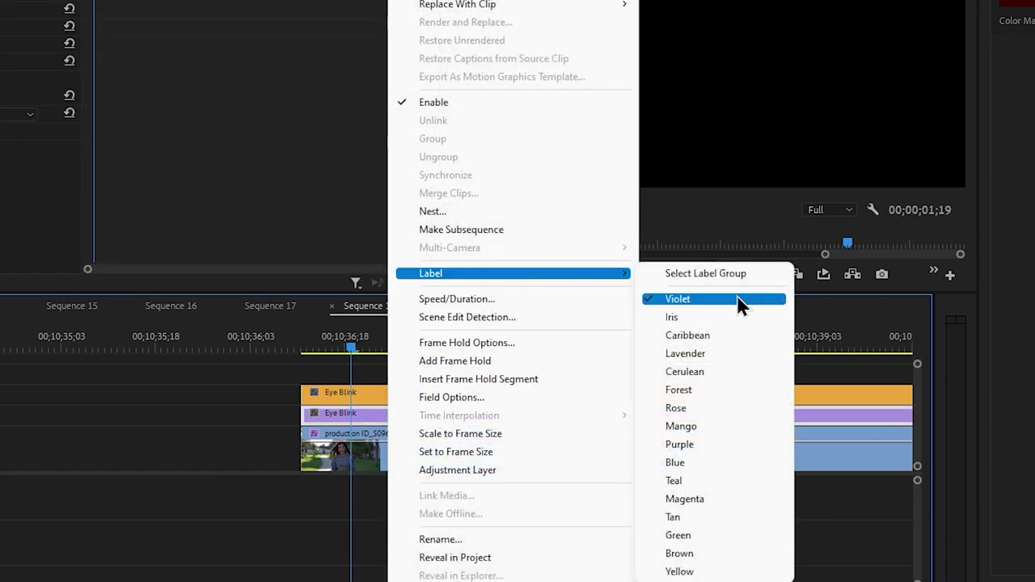
left_click(705, 409)
left_click_drag(268, 389, 379, 421)
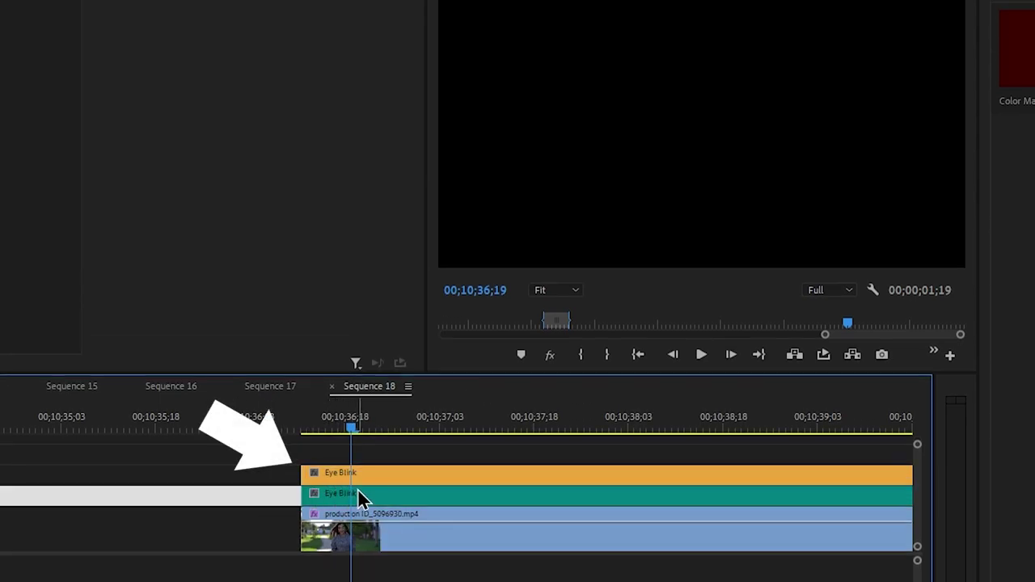
Move the playhead to the start of the Eye Blink clips at 00;10;36;11 and select the upper clip
left_click(372, 486)
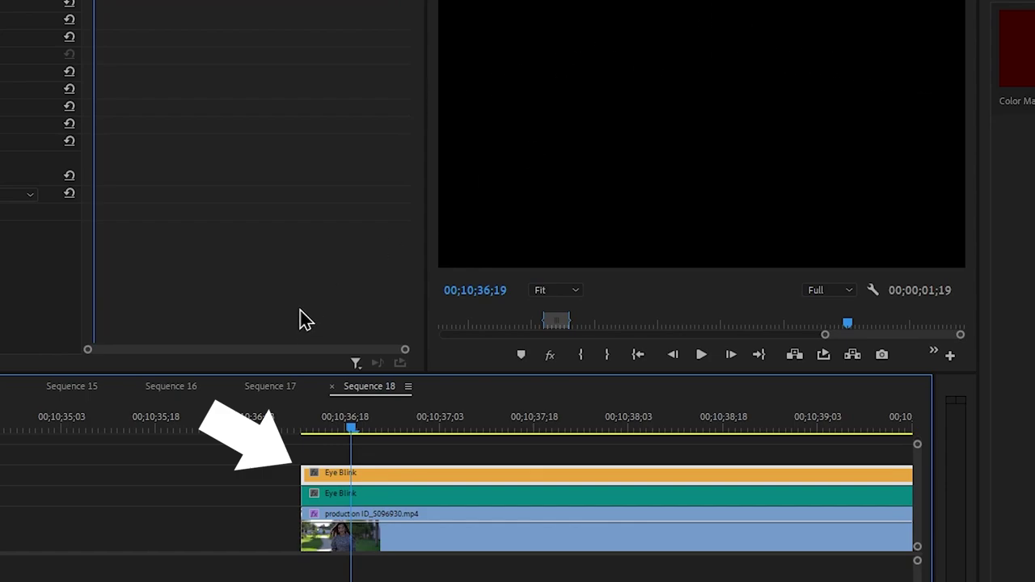
left_click(434, 494)
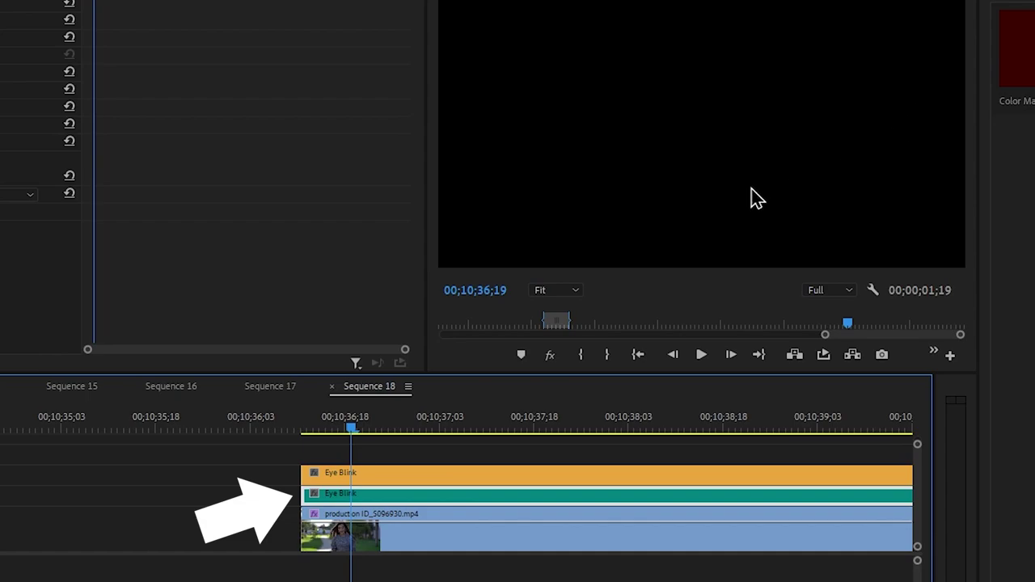
key("=")
left_click(367, 437)
left_click_drag(368, 438, 264, 439)
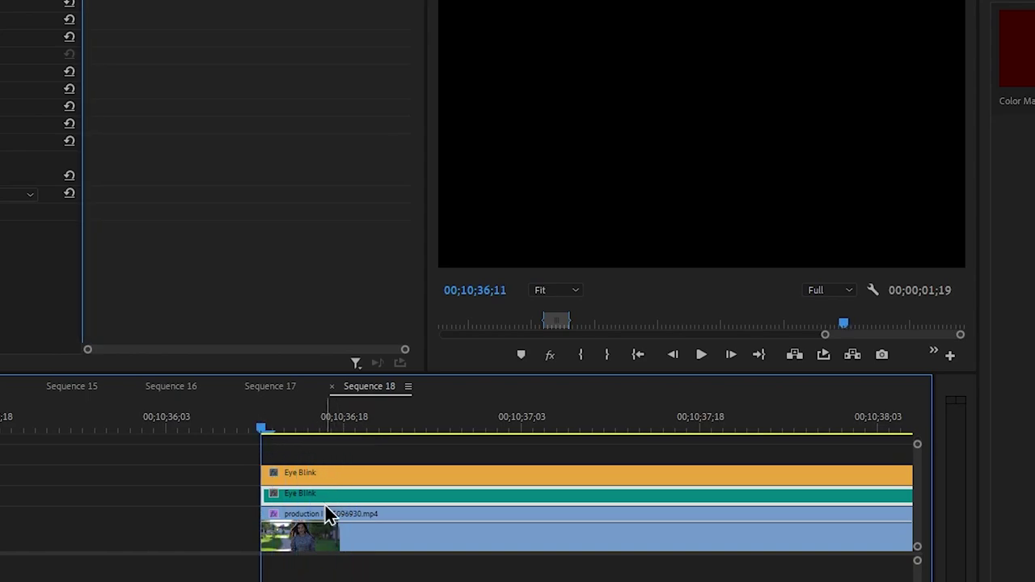
key("=")
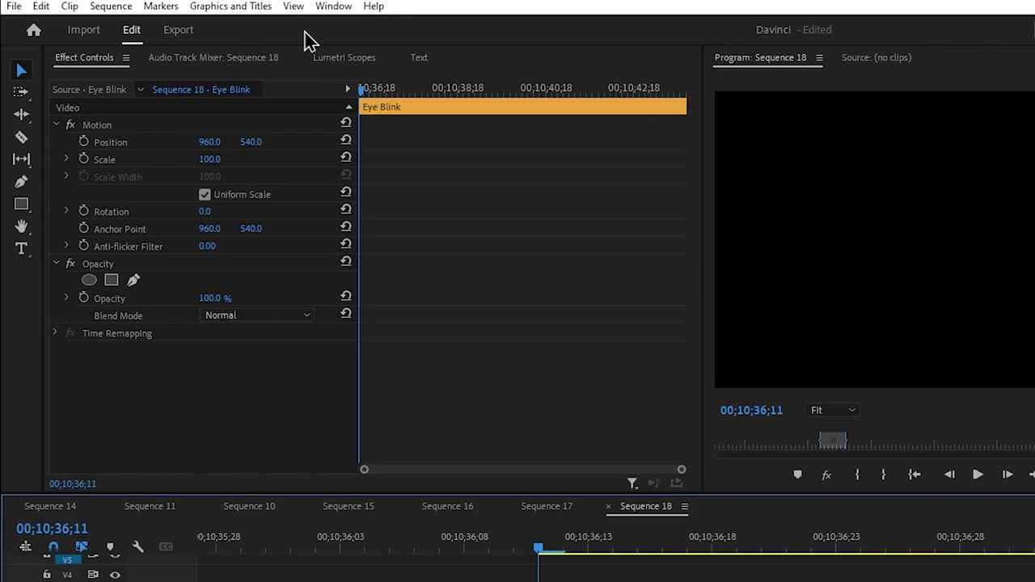
Add an elliptical opacity mask to the upper Eye Blink clip
left_click(337, 7)
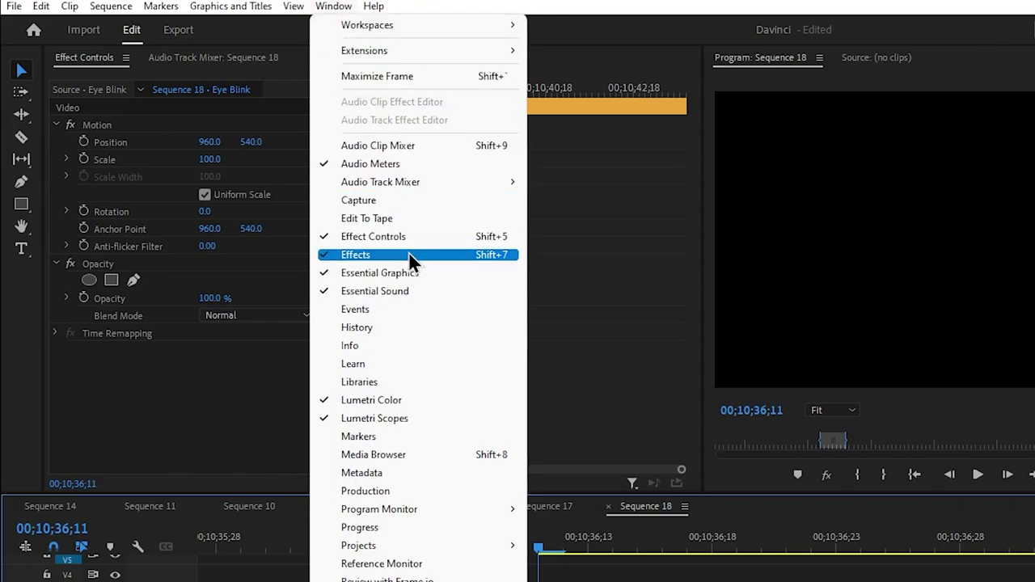
left_click(187, 408)
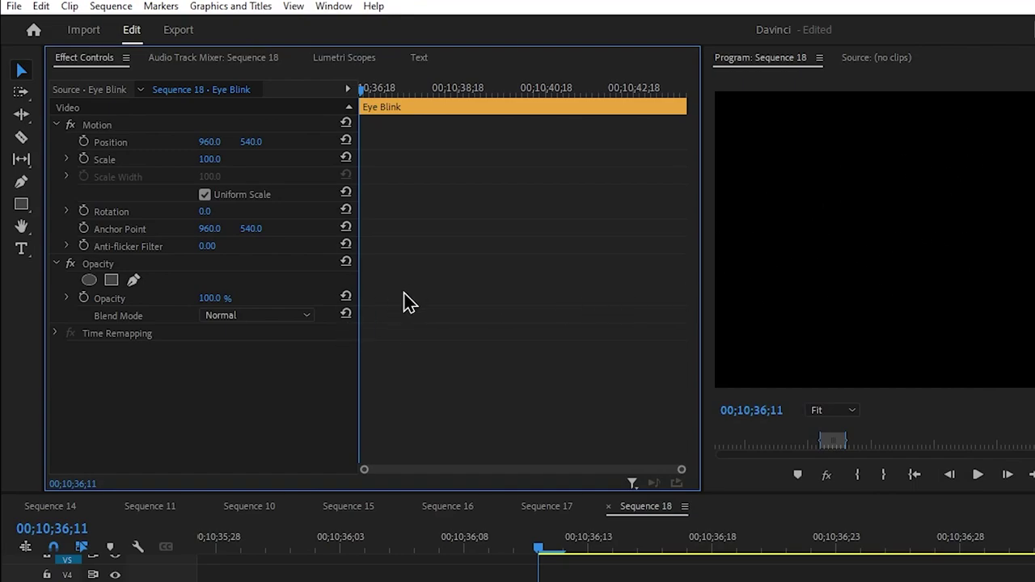
left_click(89, 280)
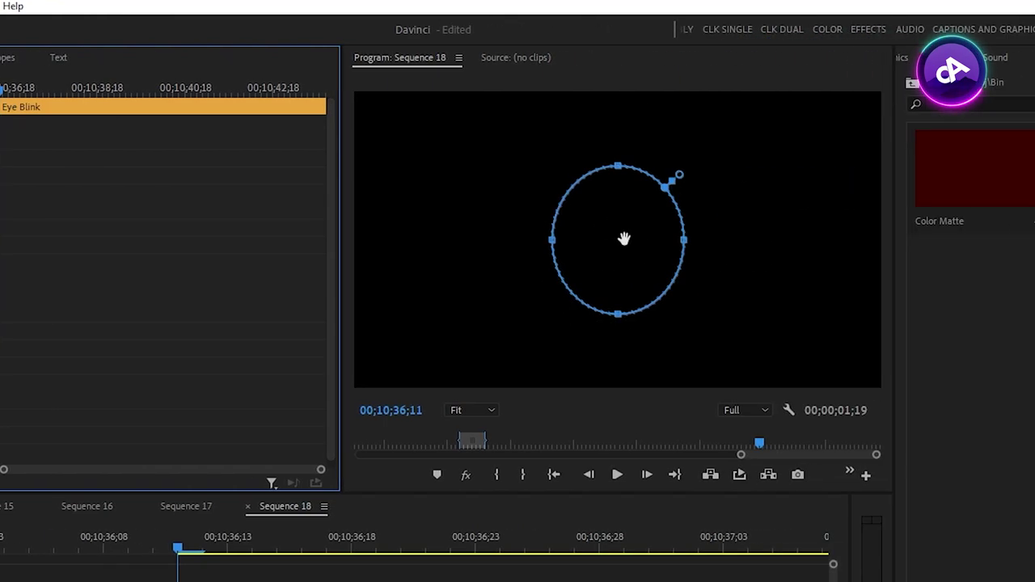
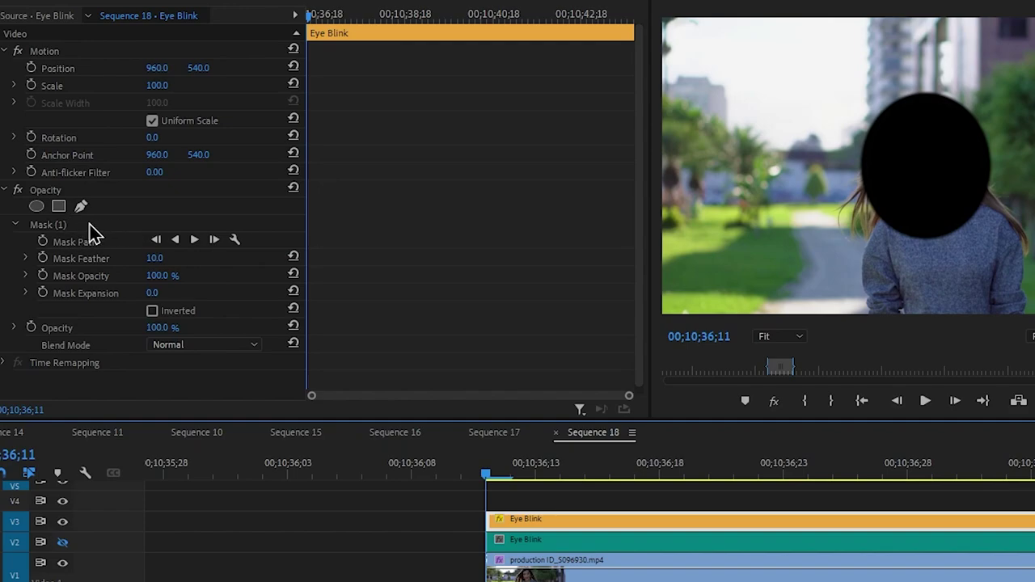
Widen the upper Eye Blink clip's elliptical mask past both side edges of the frame and invert the mask
left_click(97, 225)
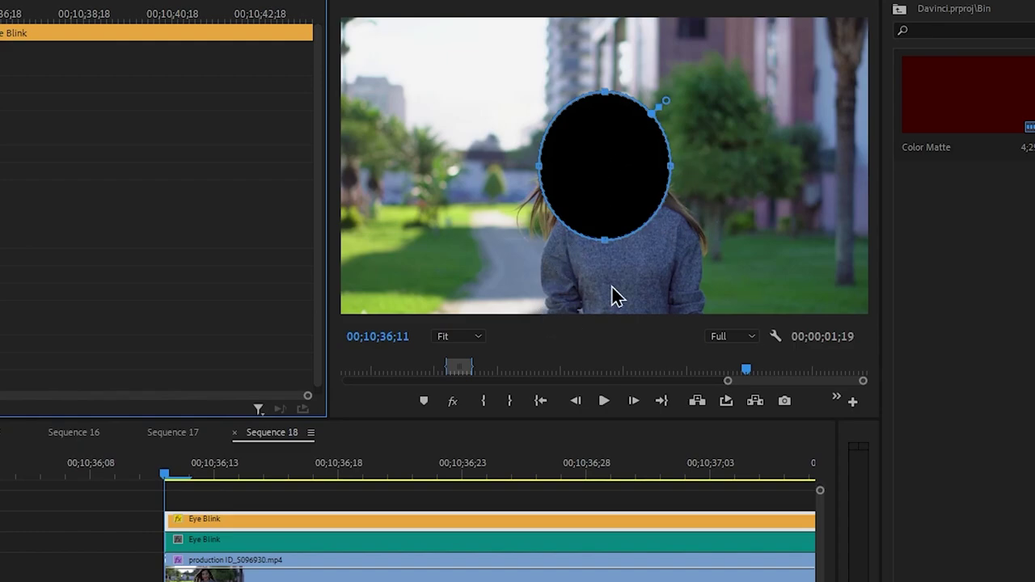
left_click(475, 339)
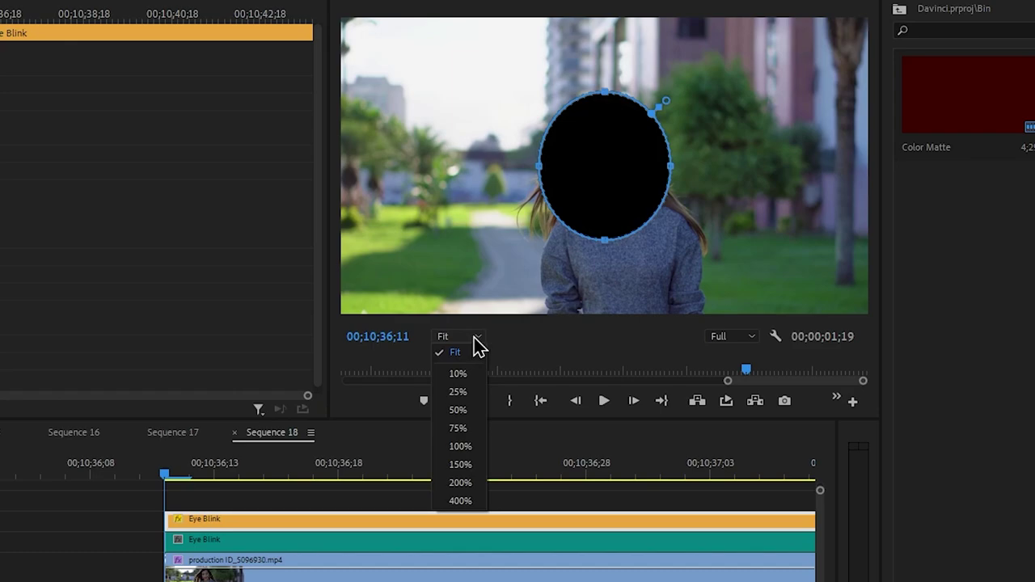
left_click(457, 392)
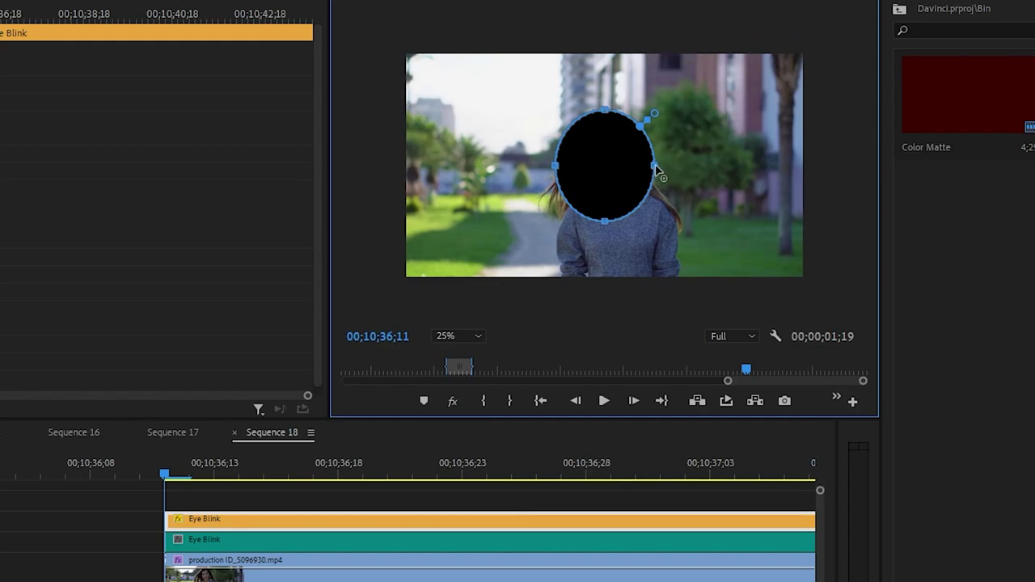
left_click_drag(657, 167, 834, 167)
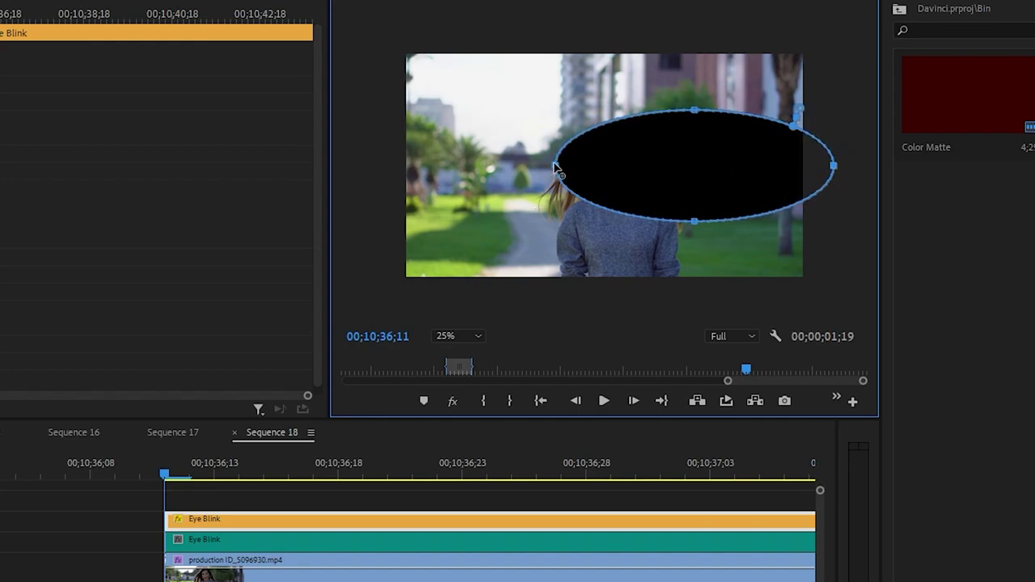
left_click_drag(555, 168, 371, 166)
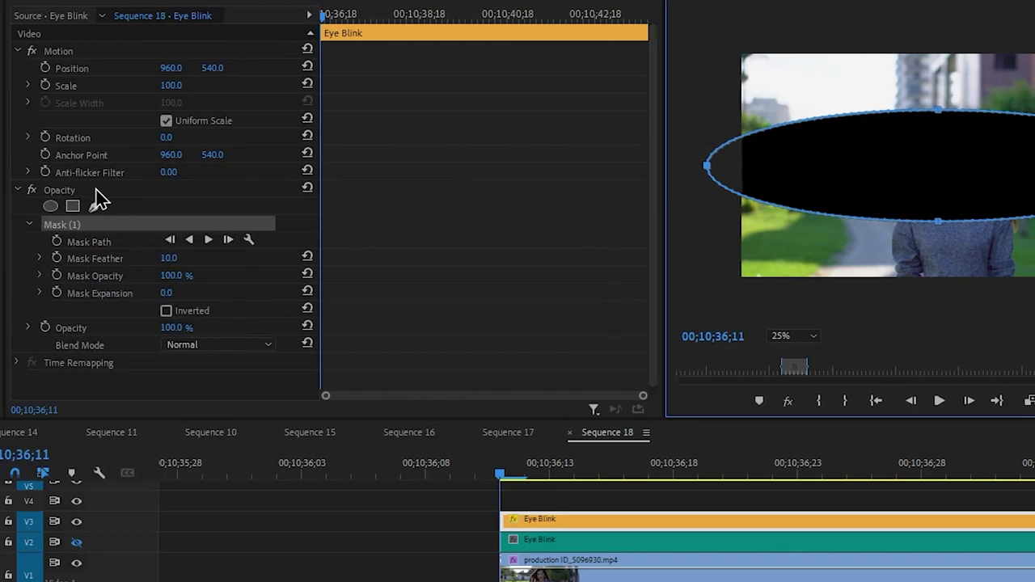
left_click(167, 312)
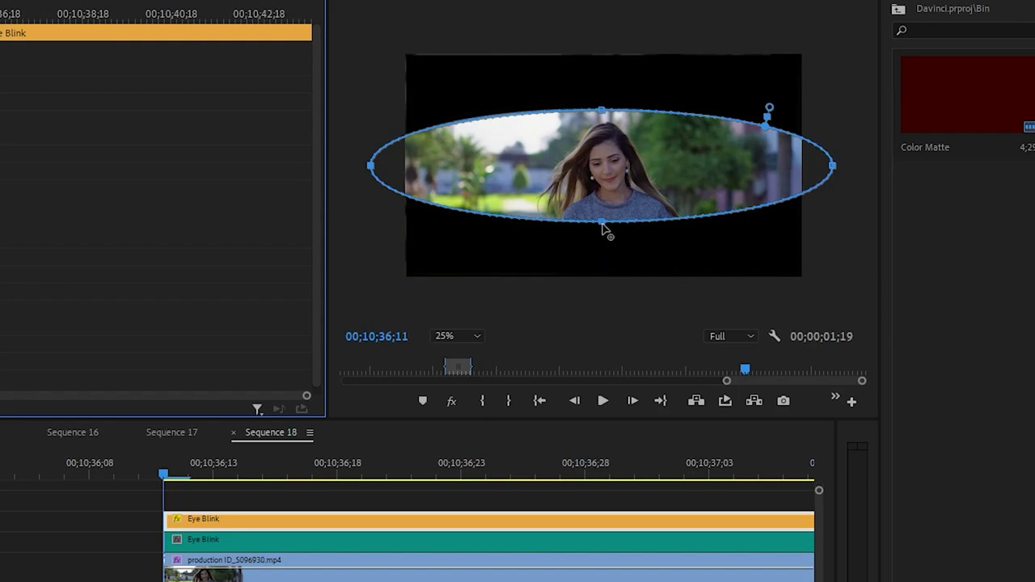
Stretch the upper clip's mask well below the frame, widen it further and move it down until its top edge reaches the woman's head
mouse_move(601, 229)
left_mouse_down()
mouse_move(609, 394)
mouse_move(617, 277)
mouse_move(608, 231)
left_mouse_up()
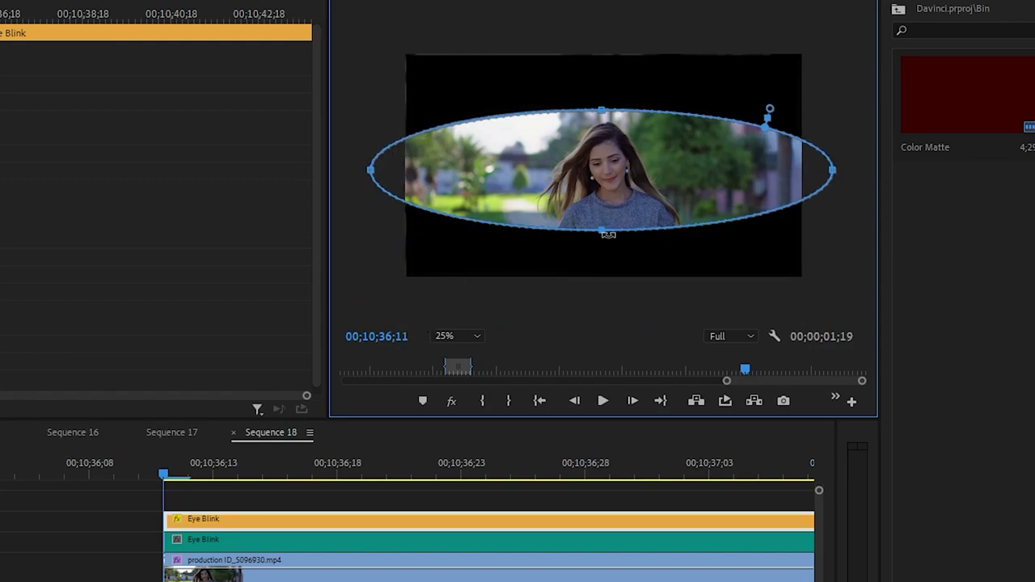
left_click_drag(601, 236, 594, 390)
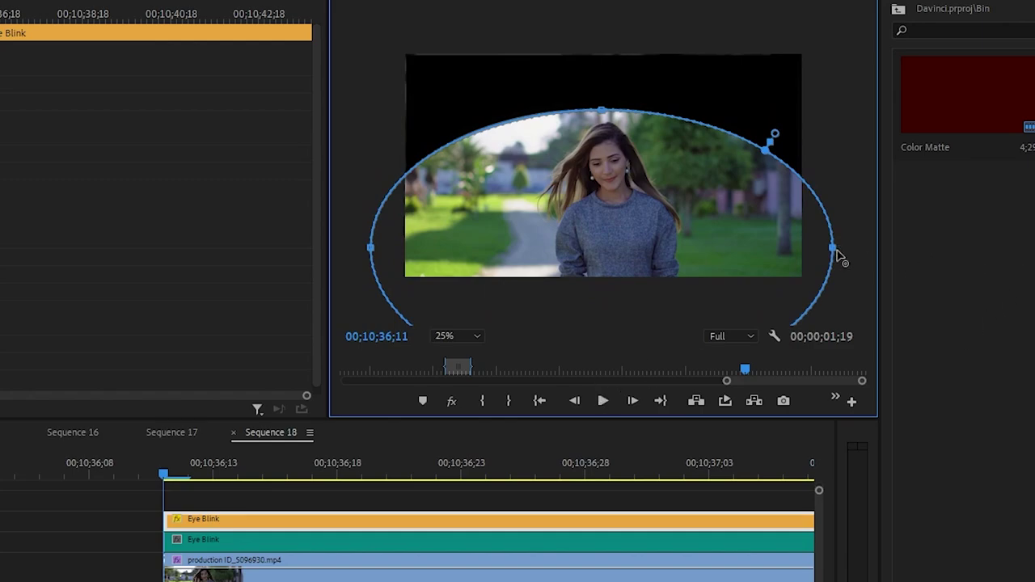
left_click_drag(838, 257, 922, 261)
left_click_drag(652, 221, 613, 230)
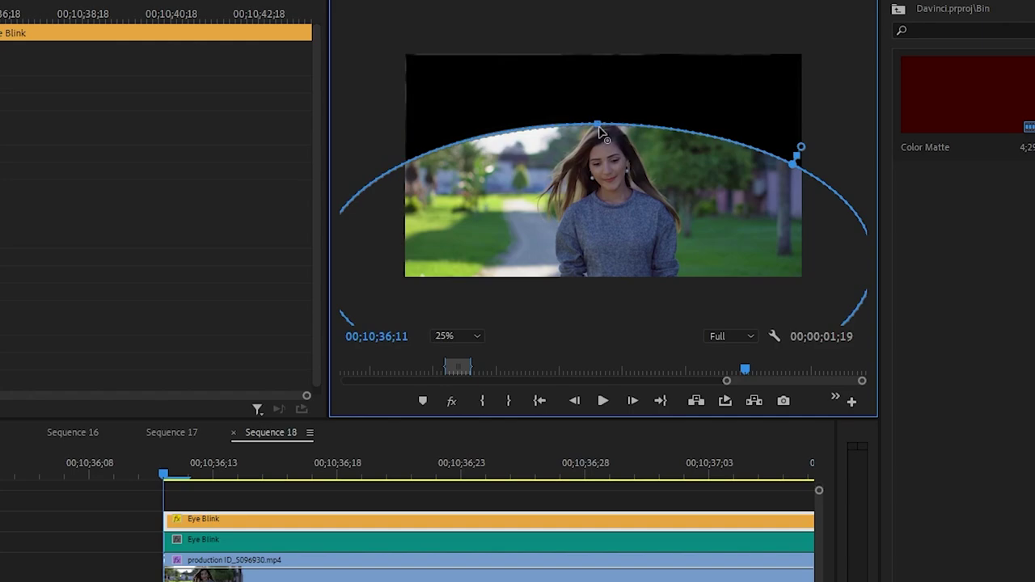
Set the mask feather of the upper Eye Blink clip to 270
key("shift+3")
key("minus")
key("minus")
key("minus")
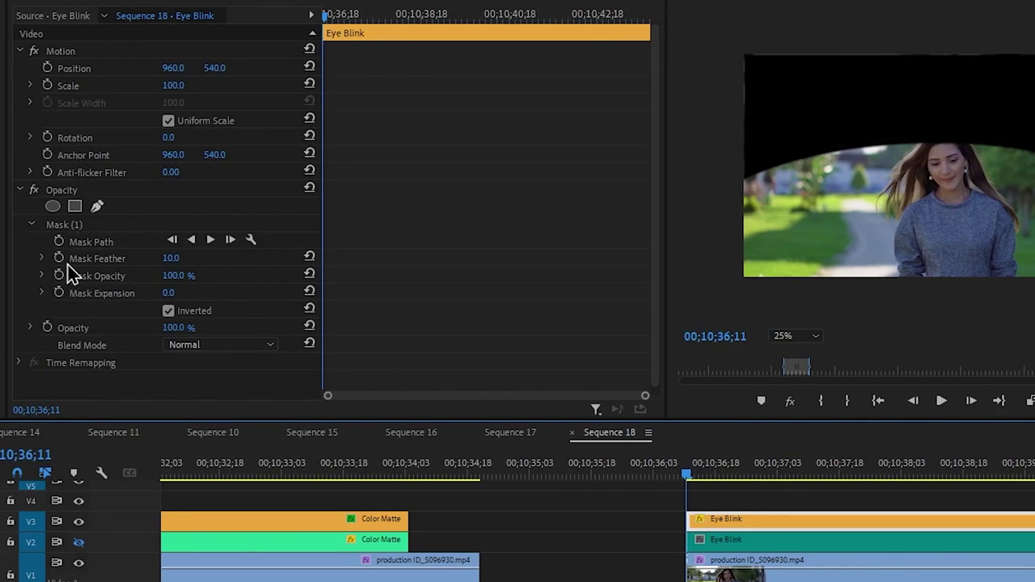
left_click(179, 257)
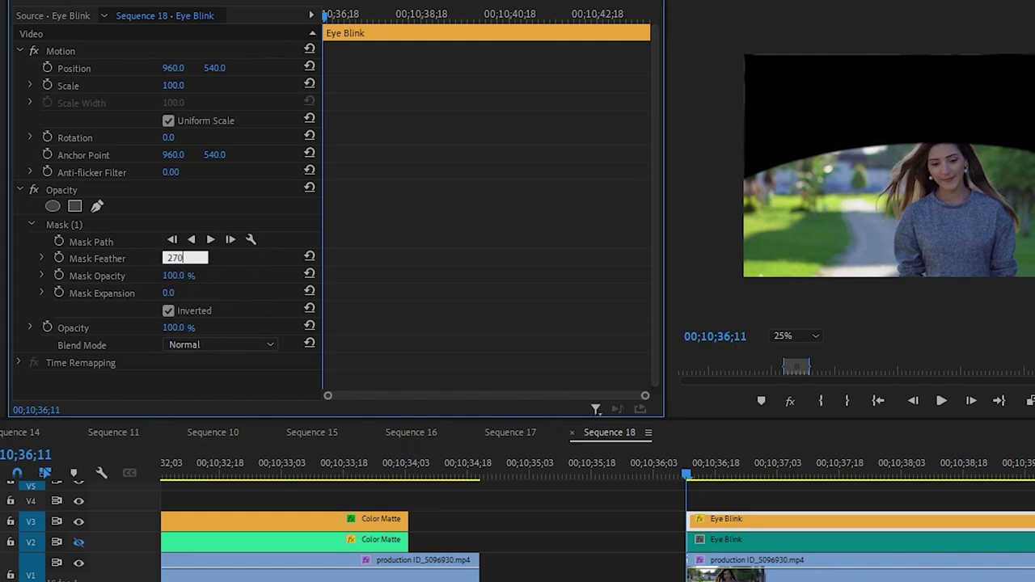
key("Return")
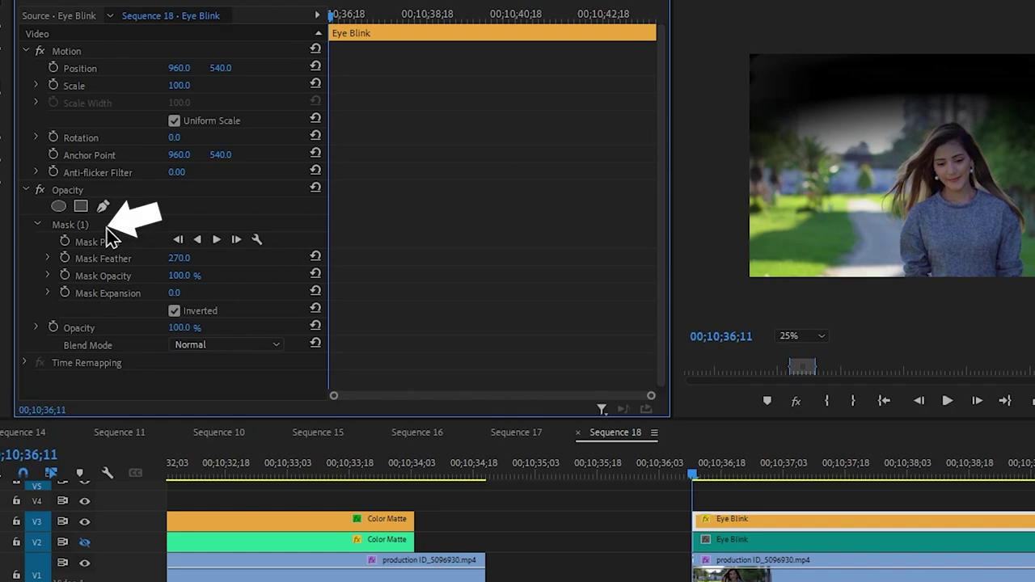
Lower the top edge of the upper clip's mask to the woman's chin, around the middle of the frame
left_click(107, 226)
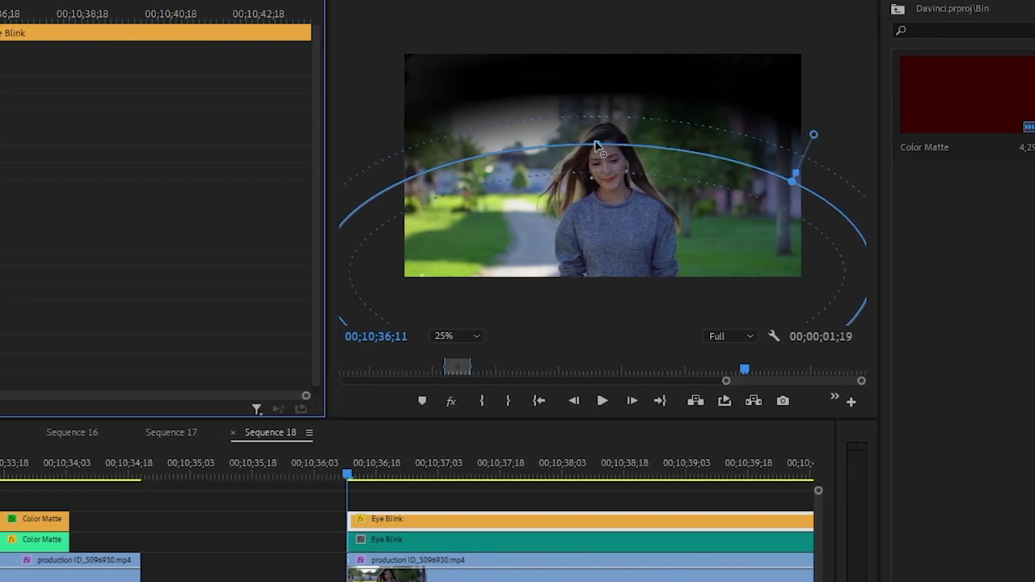
left_click_drag(597, 146, 596, 186)
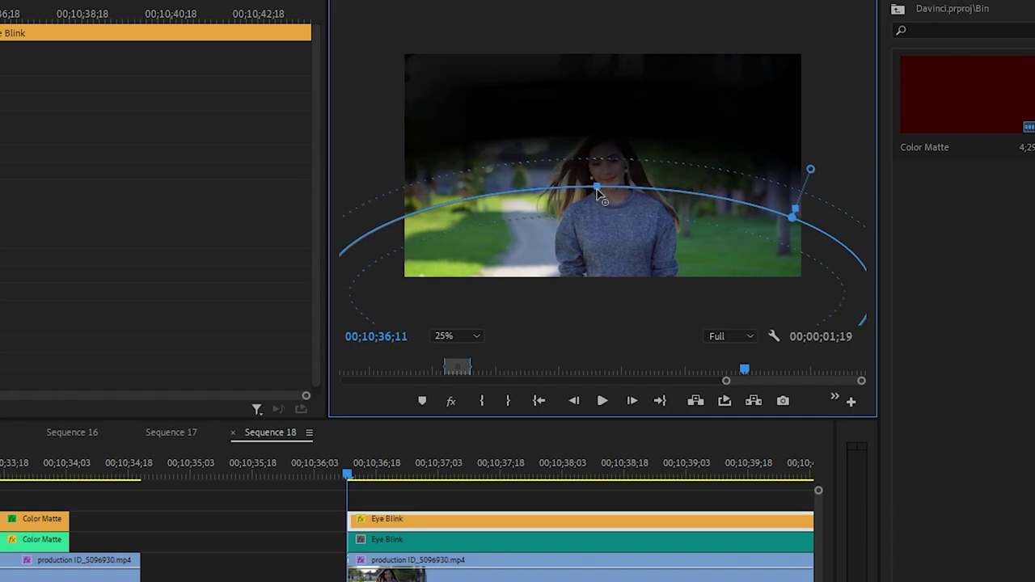
left_click_drag(597, 192, 597, 189)
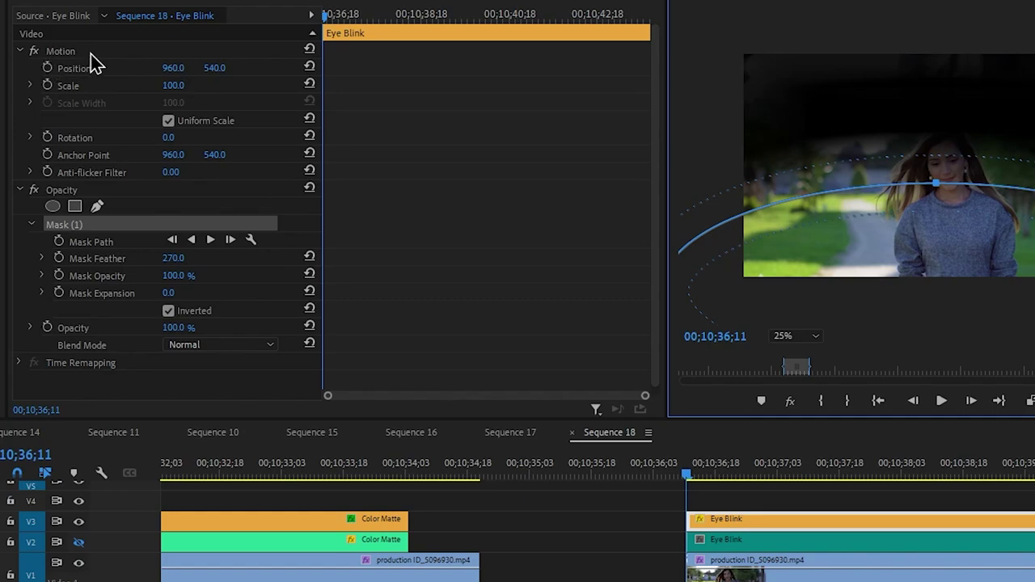
Set the scale of the upper Eye Blink clip to 120
left_click(173, 85)
type("120")
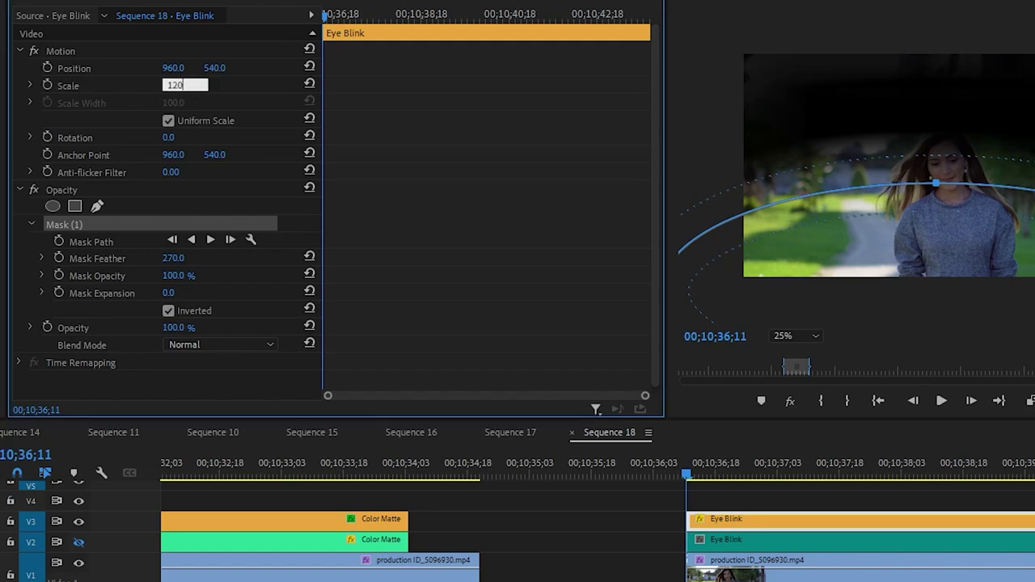
key("Return")
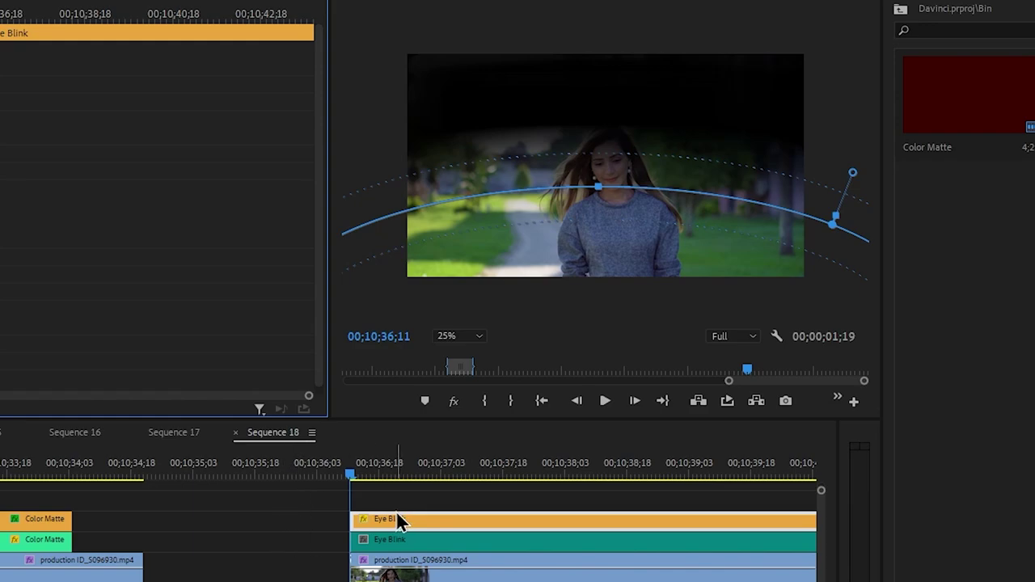
Hide the output of track V3 and show track V2
scroll(398, 530, "right", 5)
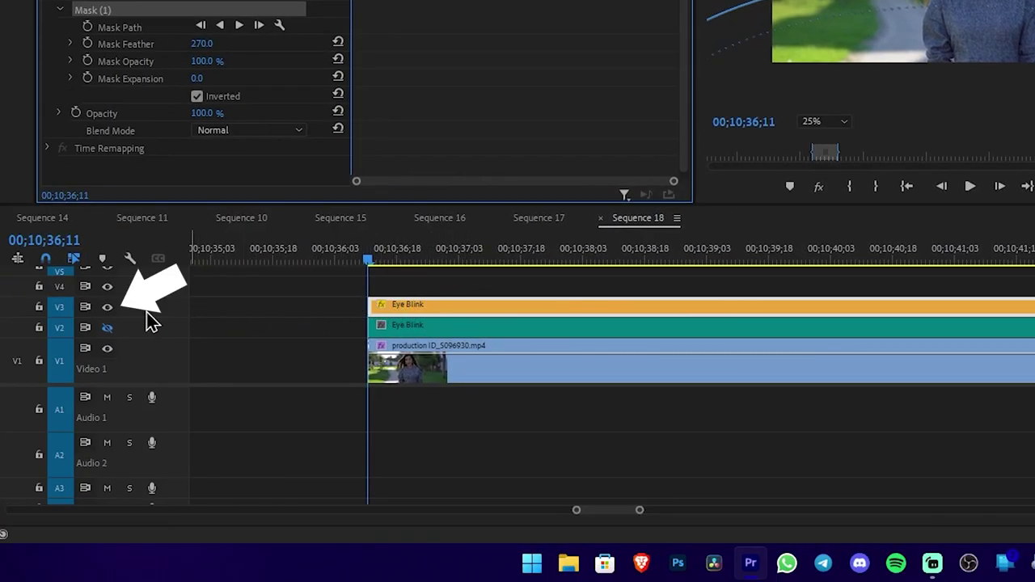
left_click(112, 316)
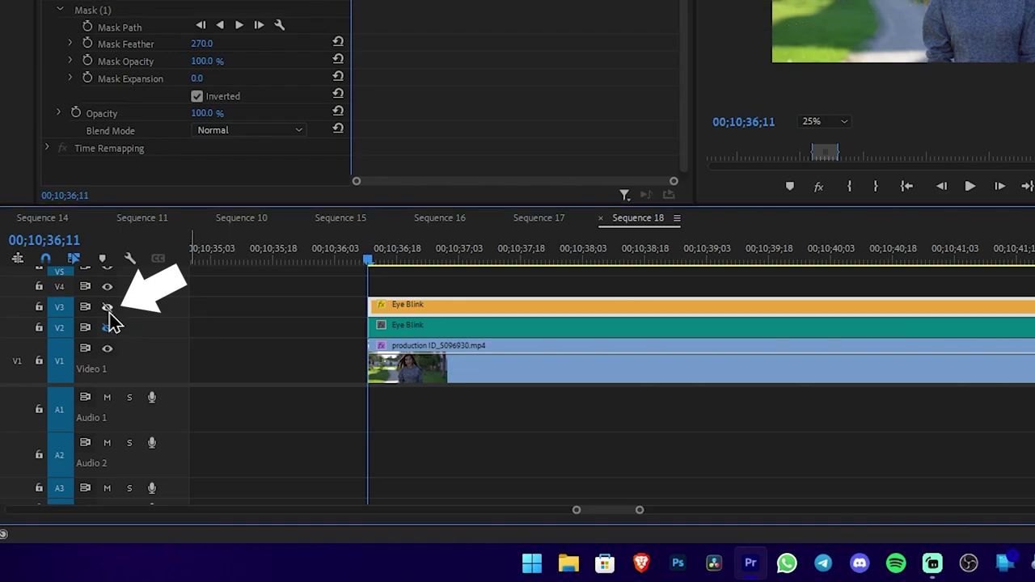
left_click(108, 309)
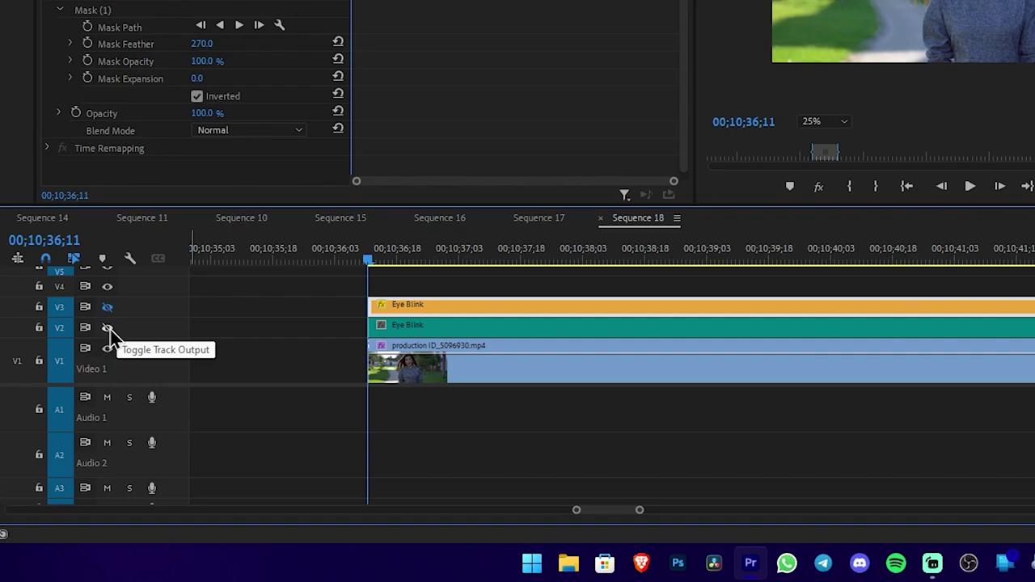
left_click(111, 331)
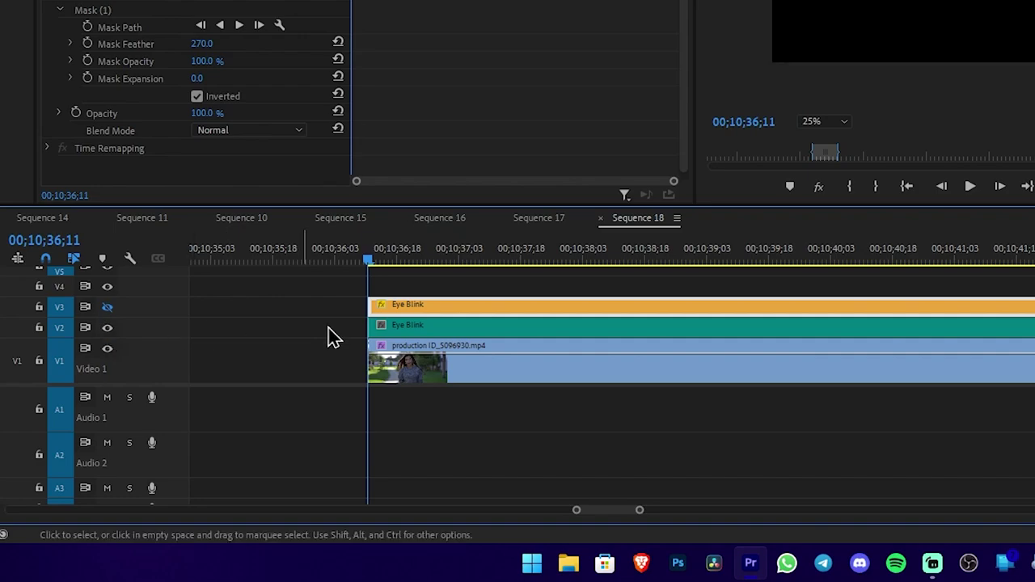
Add an elliptical opacity mask to the lower Eye Blink clip on V2
scroll(458, 356, "left", 5)
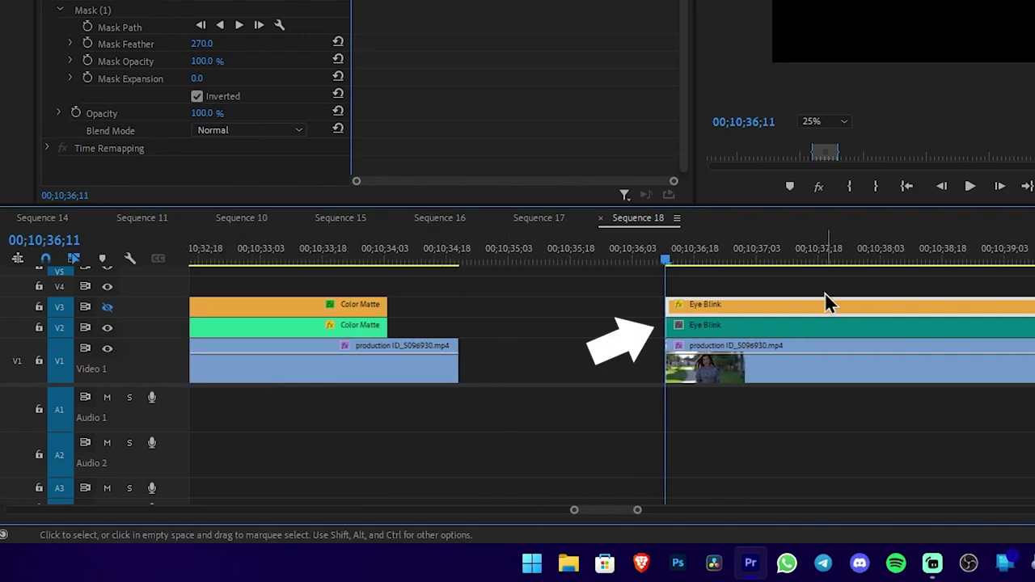
left_click(770, 330)
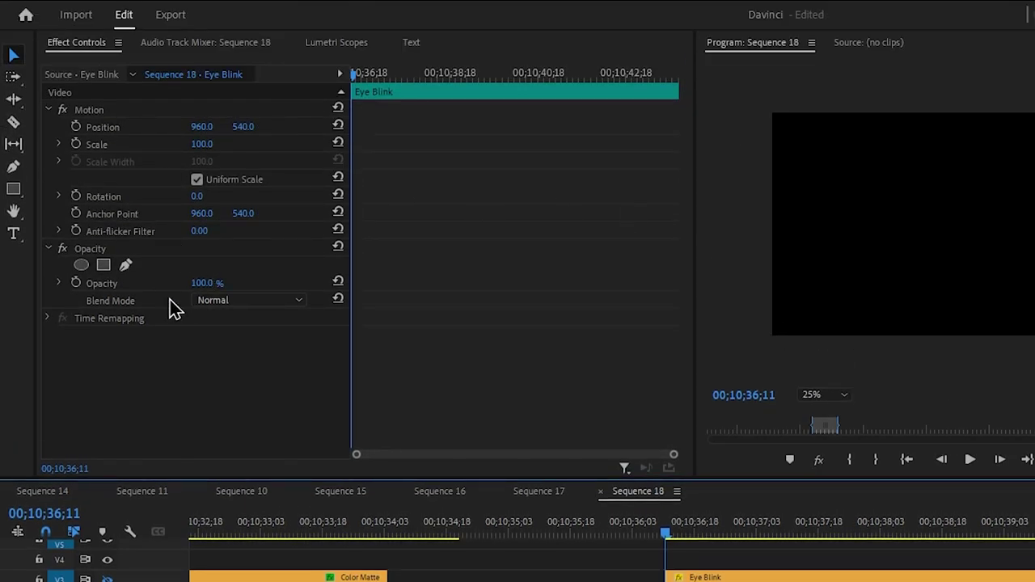
left_click(82, 267)
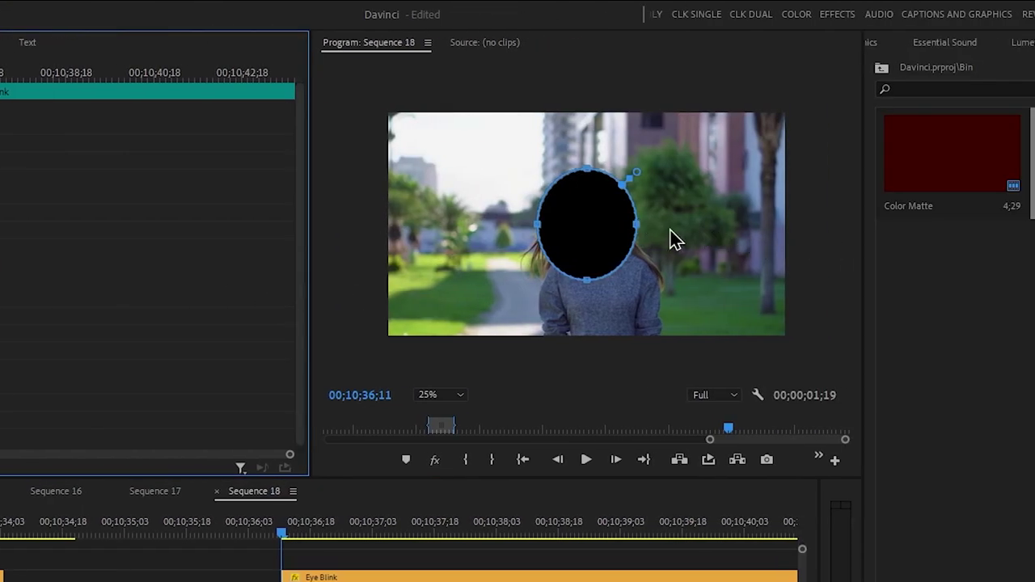
Invert the lower clip's mask and reshape it to extend past both sides and above the frame, with its bottom edge slightly raised
left_click_drag(637, 228, 849, 226)
left_click_drag(537, 228, 322, 230)
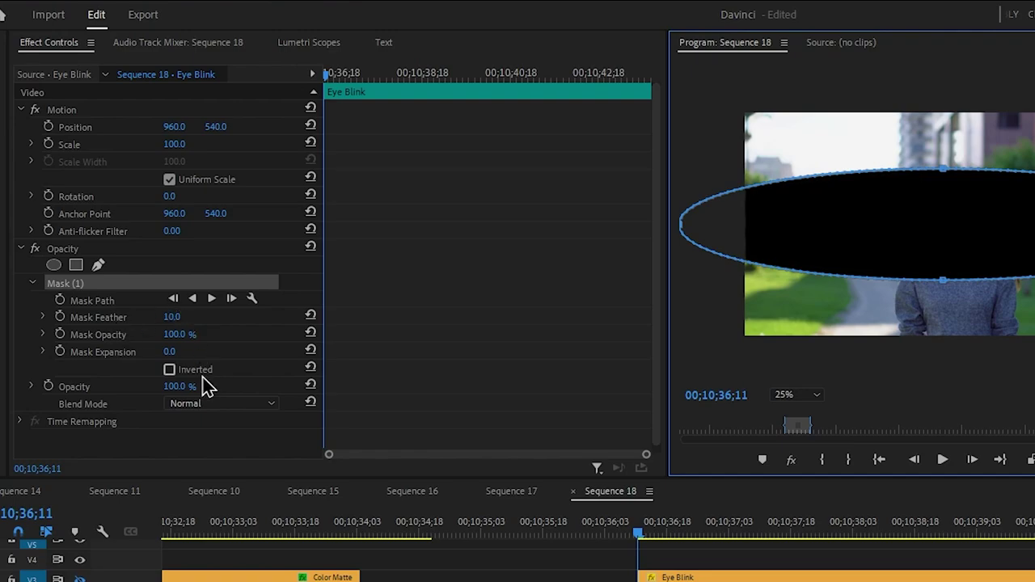
left_click(171, 372)
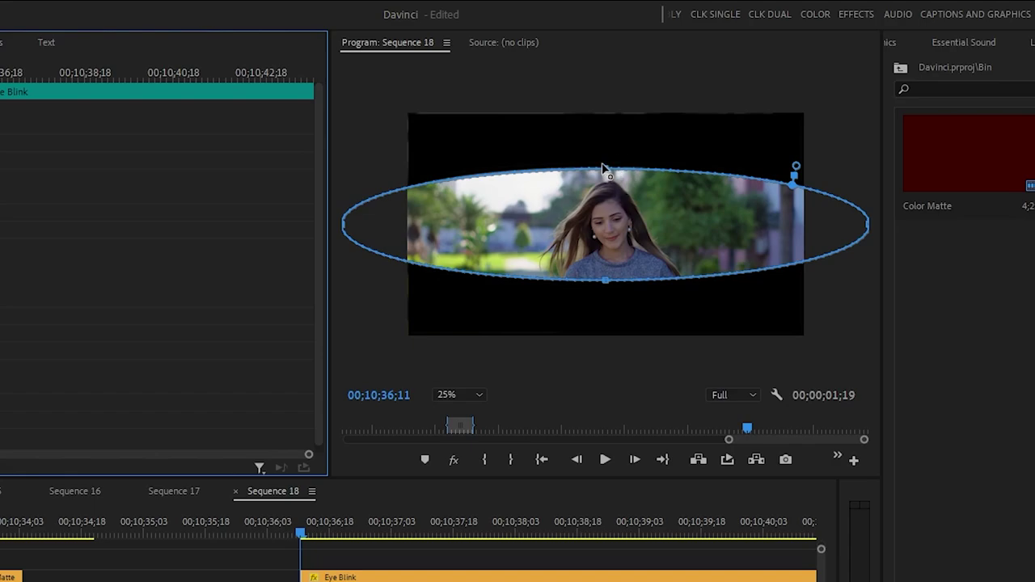
left_click_drag(602, 170, 612, 8)
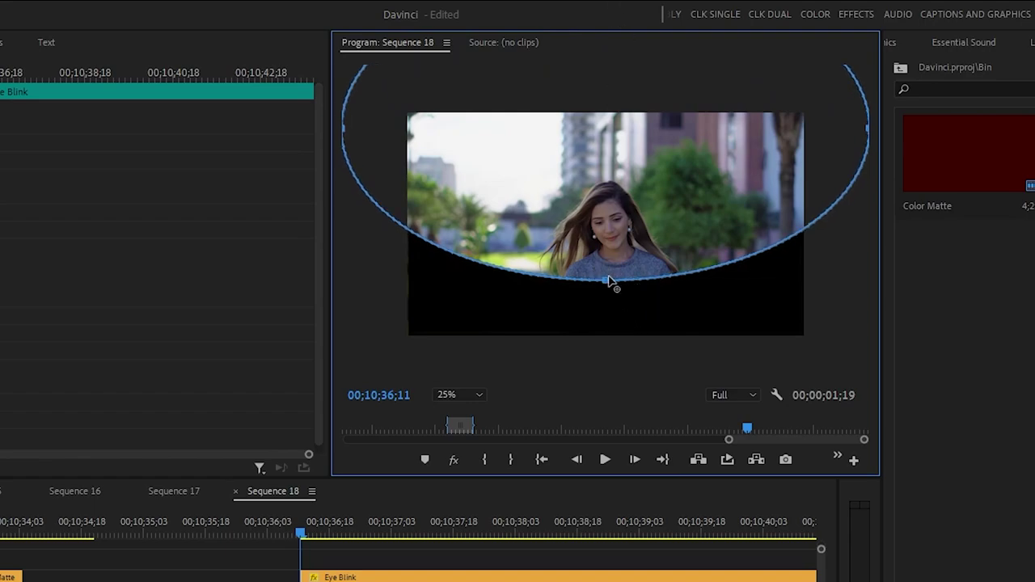
left_click_drag(606, 283, 606, 269)
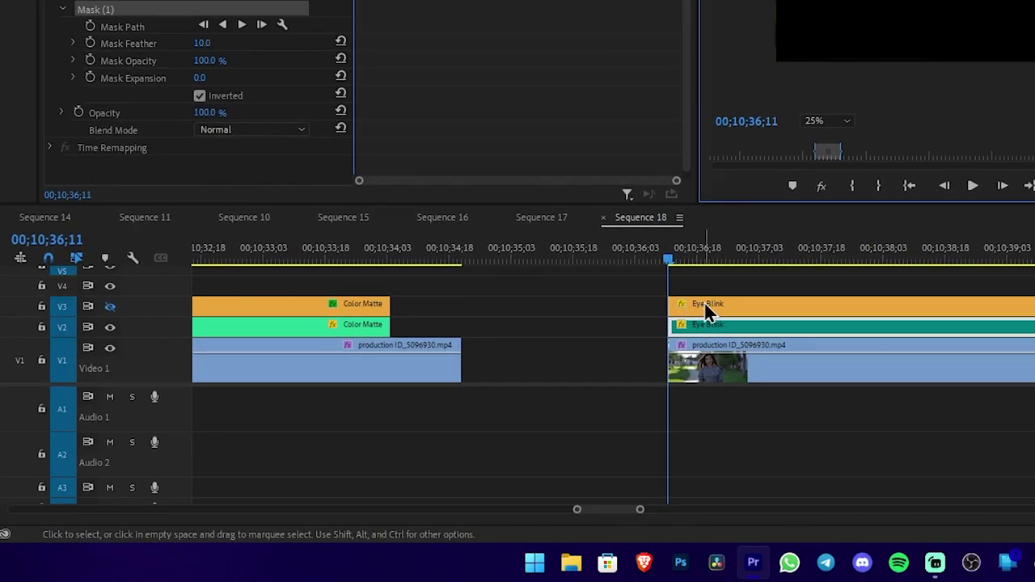
Show track V3 again and set the mask feather of the lower Eye Blink clip to 270
left_click(710, 306)
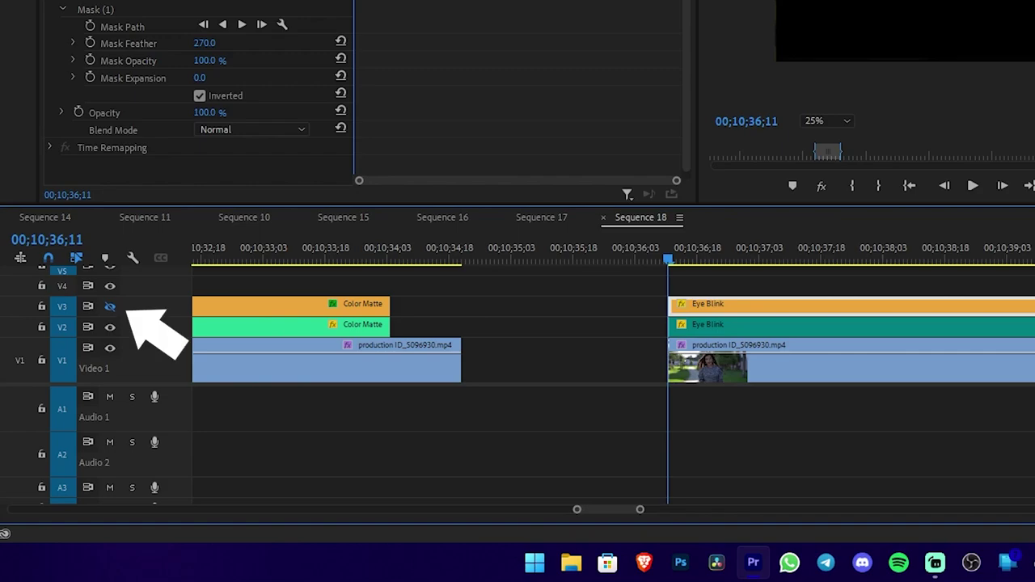
left_click(110, 306)
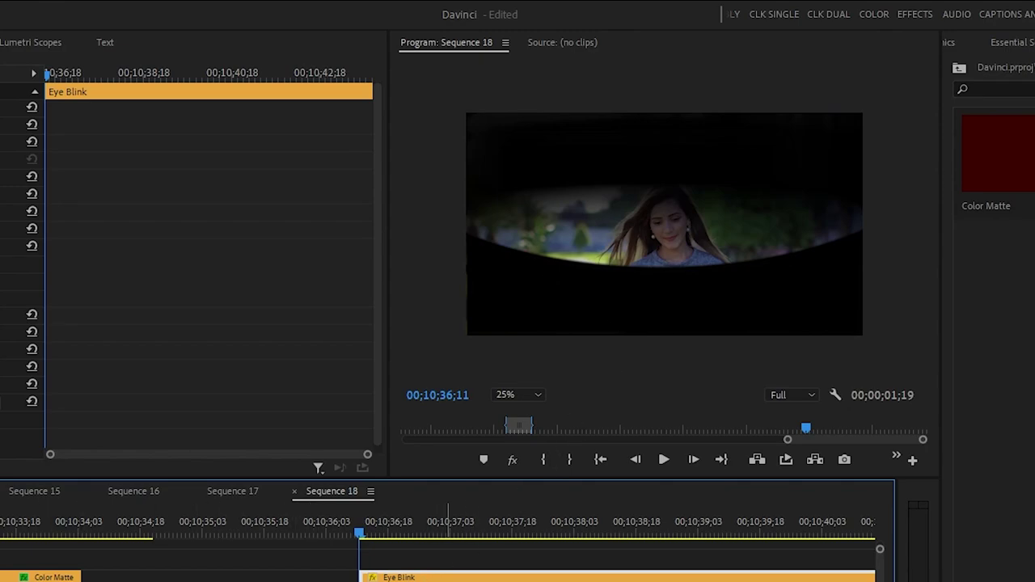
left_click(427, 581)
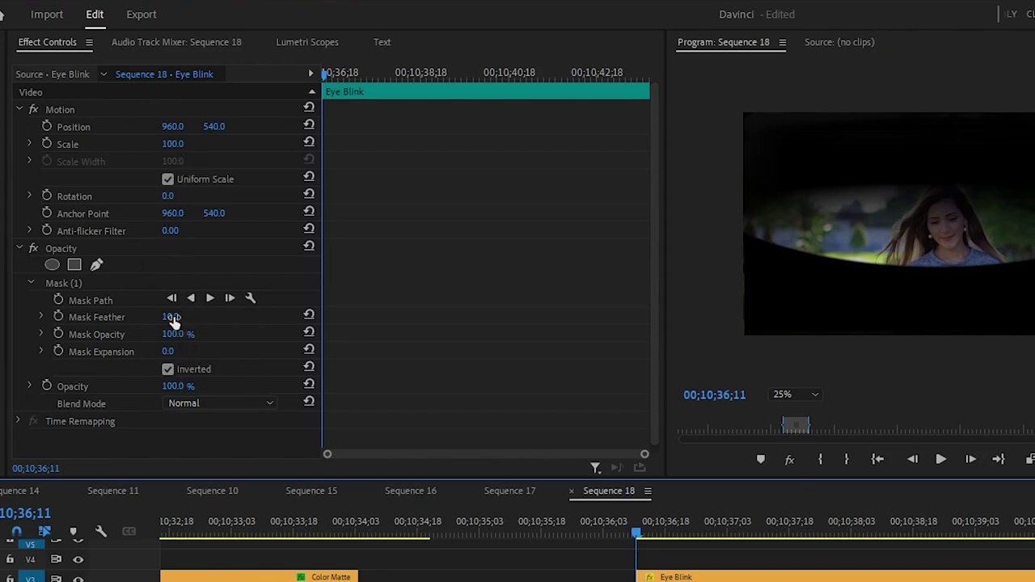
left_click(173, 316)
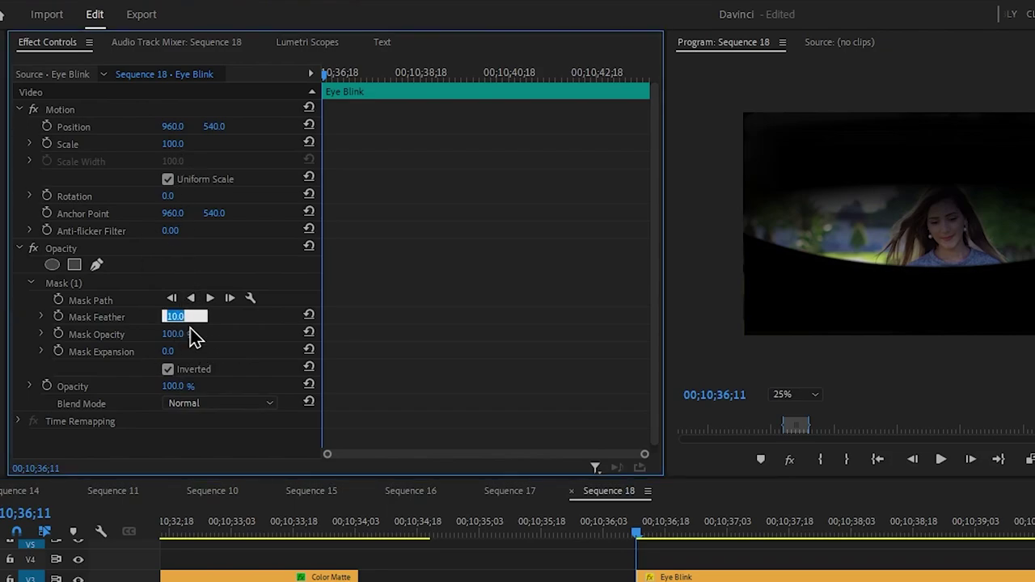
type("270")
key("Return")
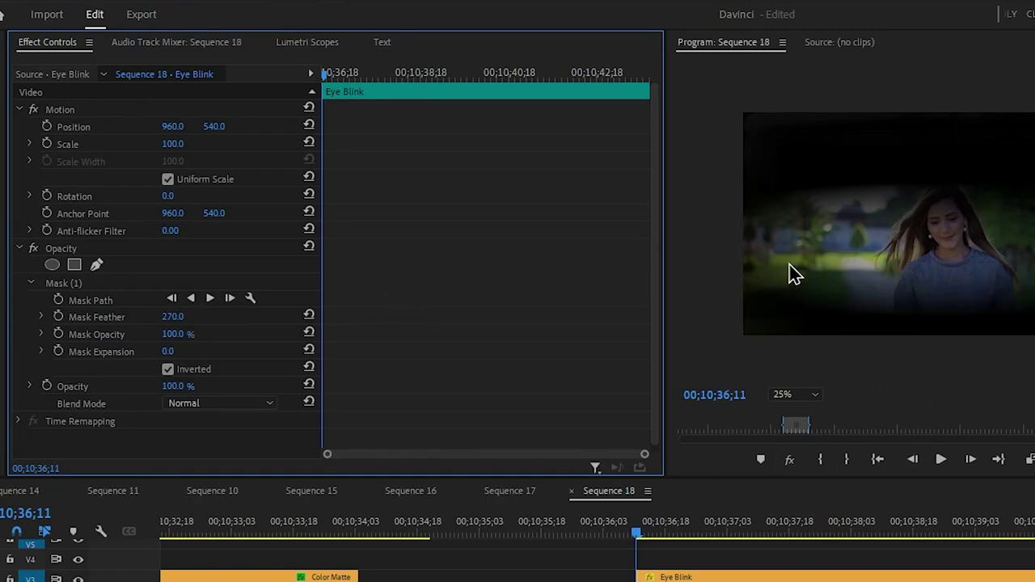
Raise the bottom edge of the lower clip's mask to the woman's face so the two mattes nearly close over the picture
left_click(128, 287)
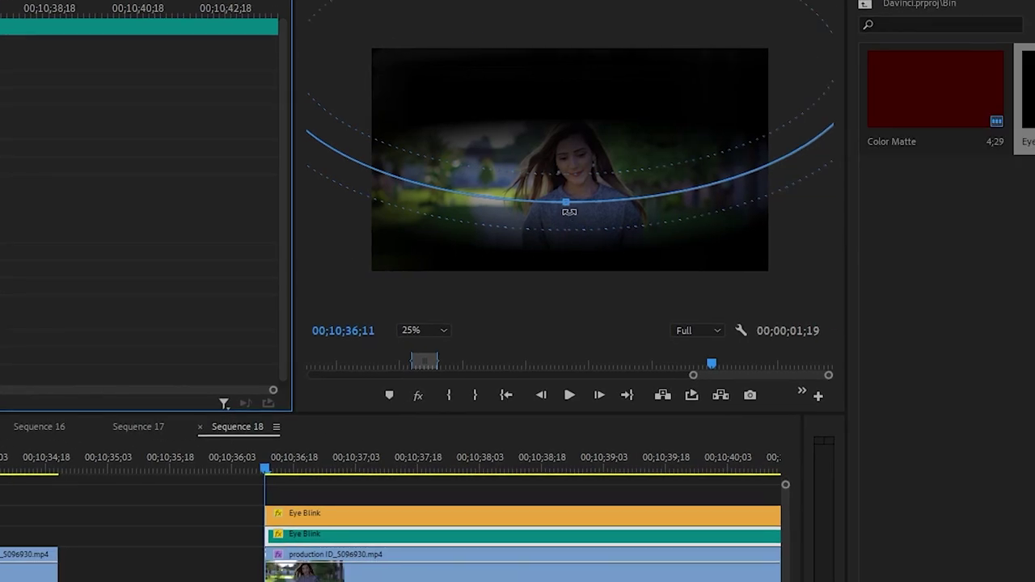
left_click_drag(567, 203, 571, 133)
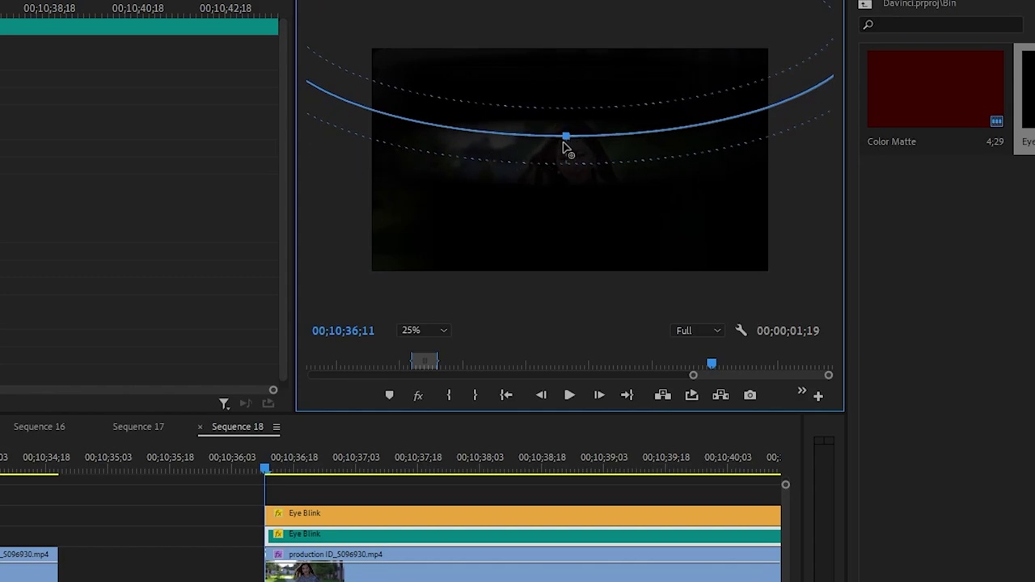
Fine-tune the bottom edge of the V2 Eye Blink mask and lower the top edge of the V3 mask to narrow the opening
mouse_move(568, 138)
left_mouse_down()
mouse_move(569, 153)
mouse_move(573, 139)
left_mouse_up()
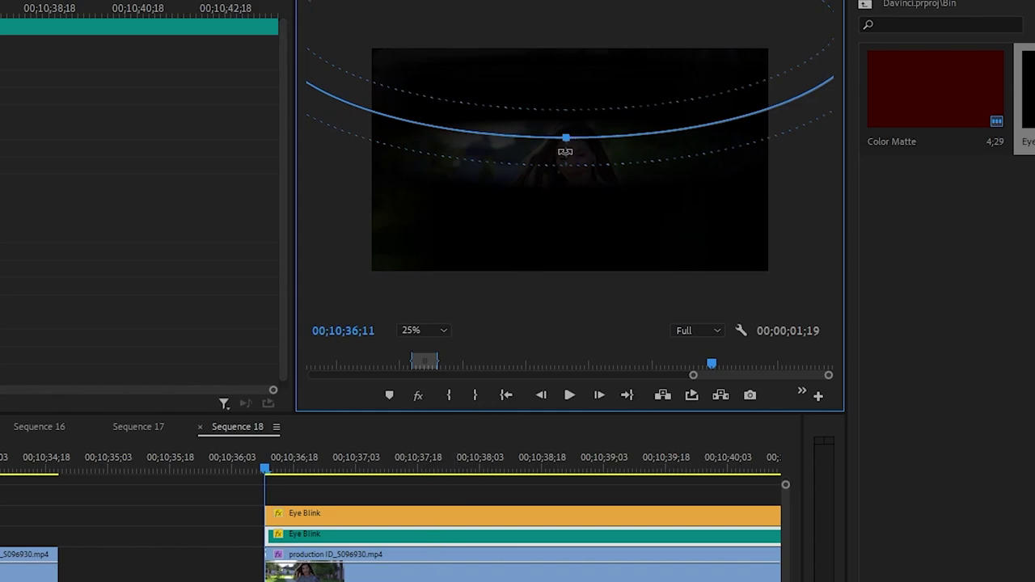
left_click(444, 515)
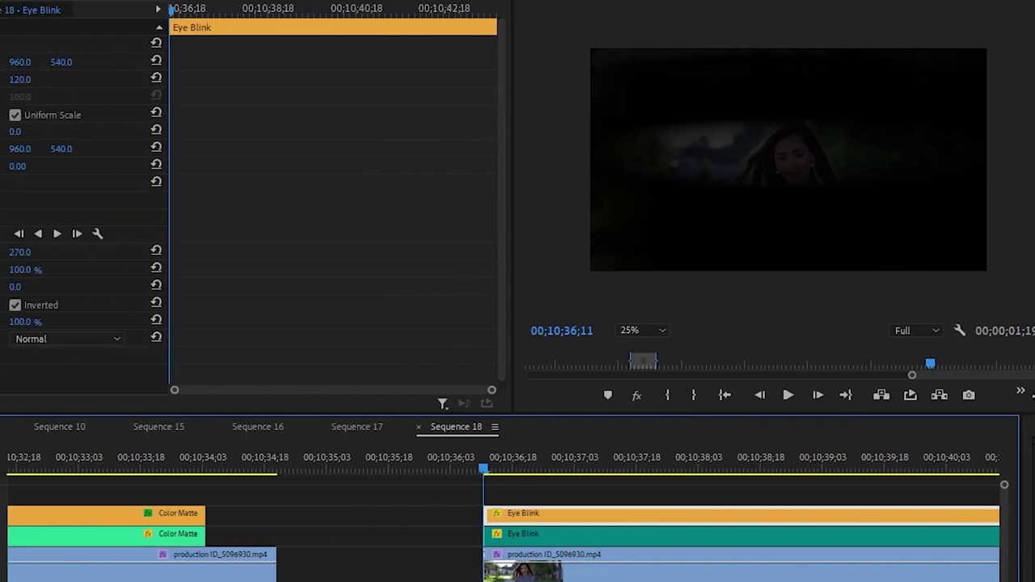
left_click(150, 220)
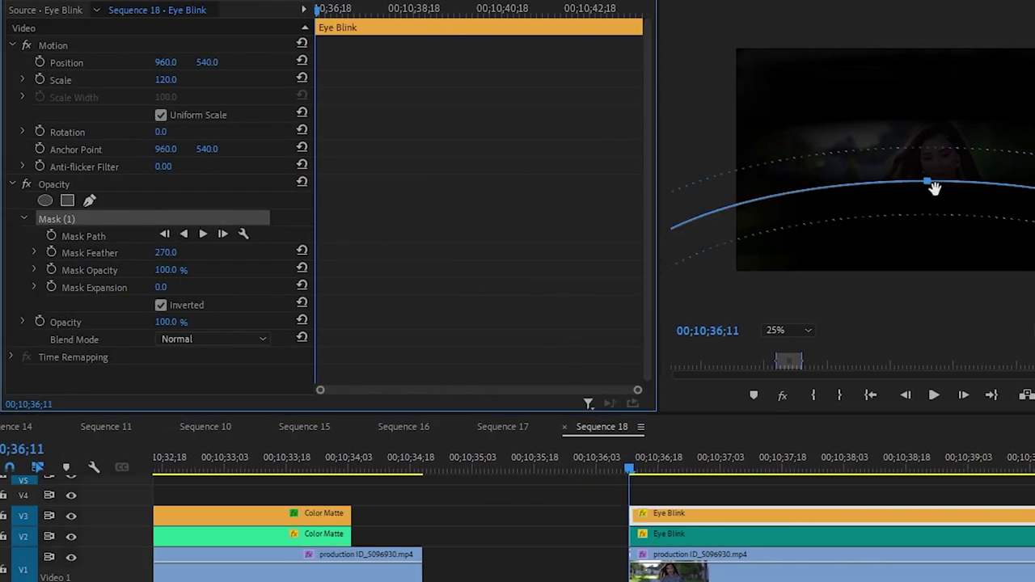
left_click_drag(930, 186, 936, 208)
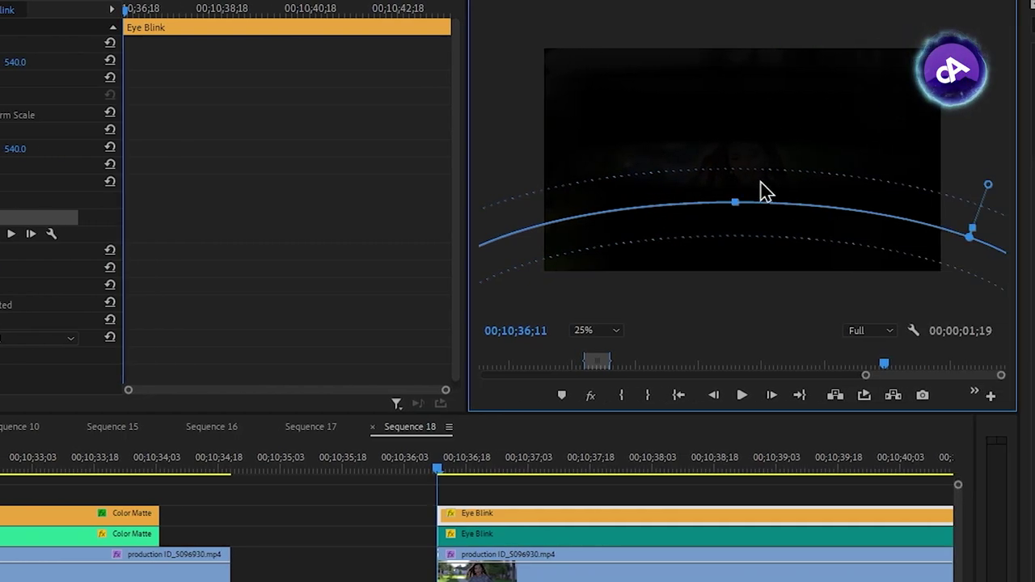
Play back the nearly closed eyelids and return the playhead to the start of the Eye Blink clips at 00;10;36;11
left_click(1010, 295)
key("space")
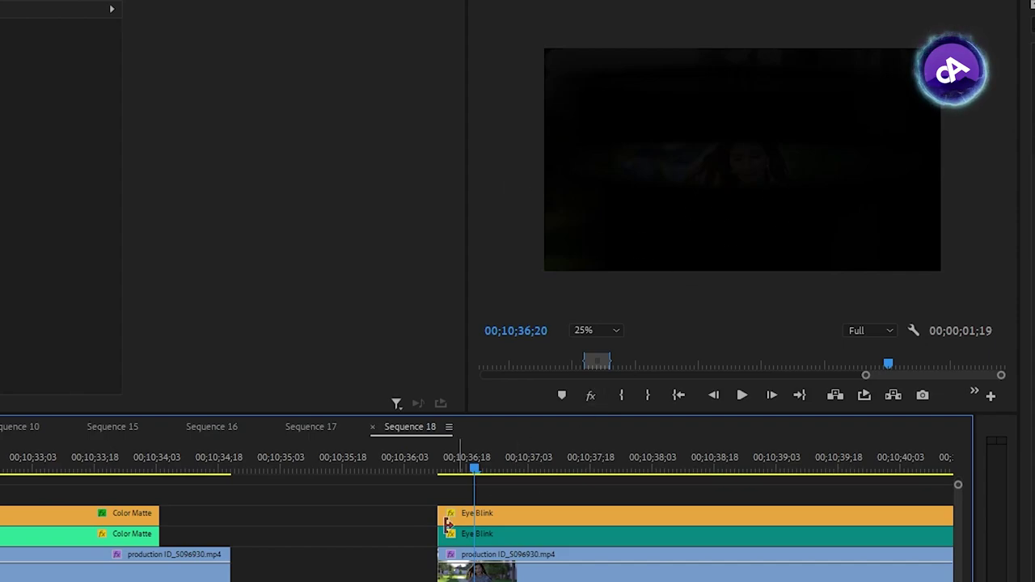
left_click_drag(477, 471, 439, 469)
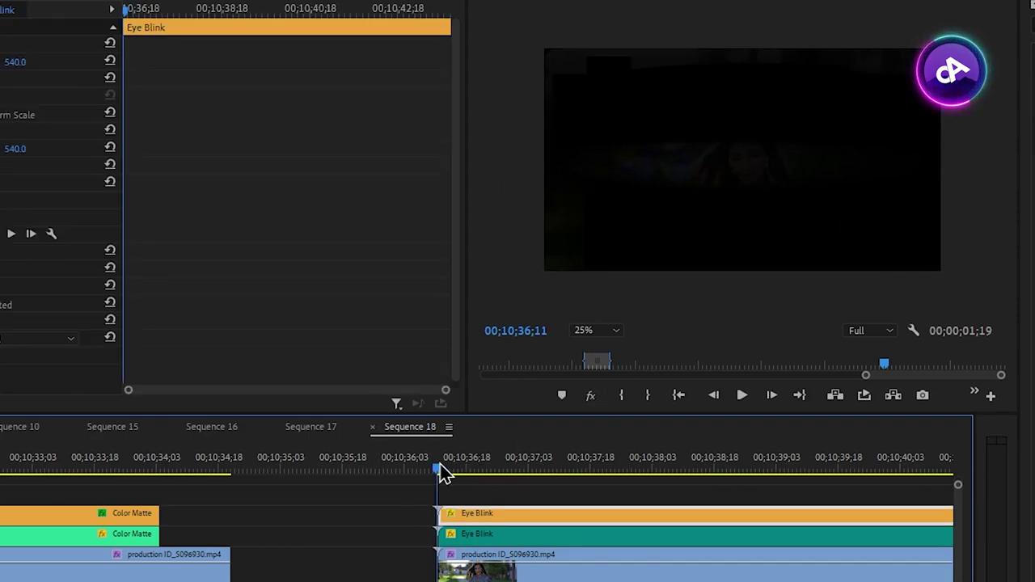
Start Mask Path animation on the V3 Eye Blink clip with a keyframe at 00;10;36;26
left_click(526, 533)
left_click(528, 518)
left_click(530, 534)
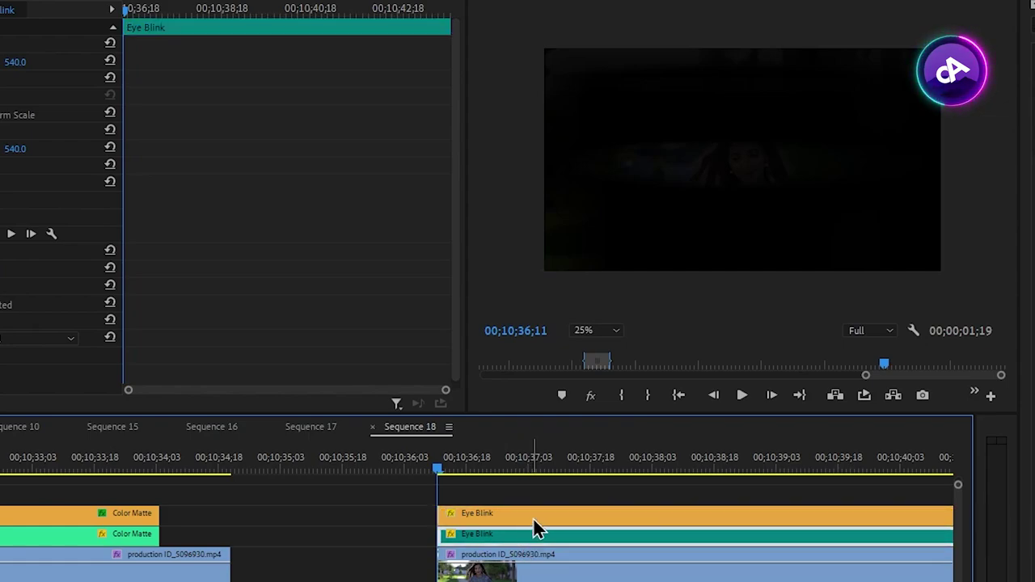
left_click(537, 514)
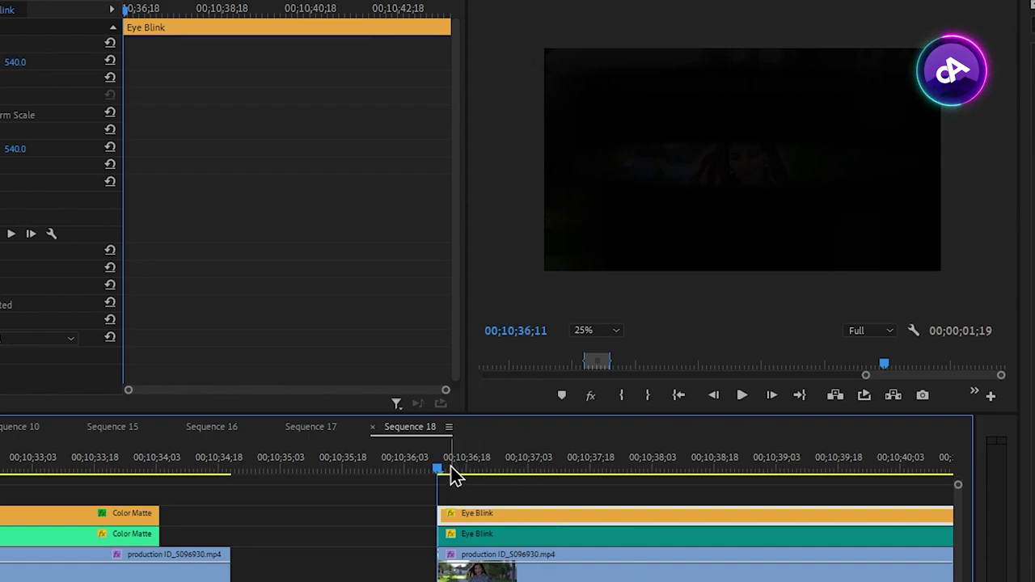
left_click_drag(444, 469, 504, 480)
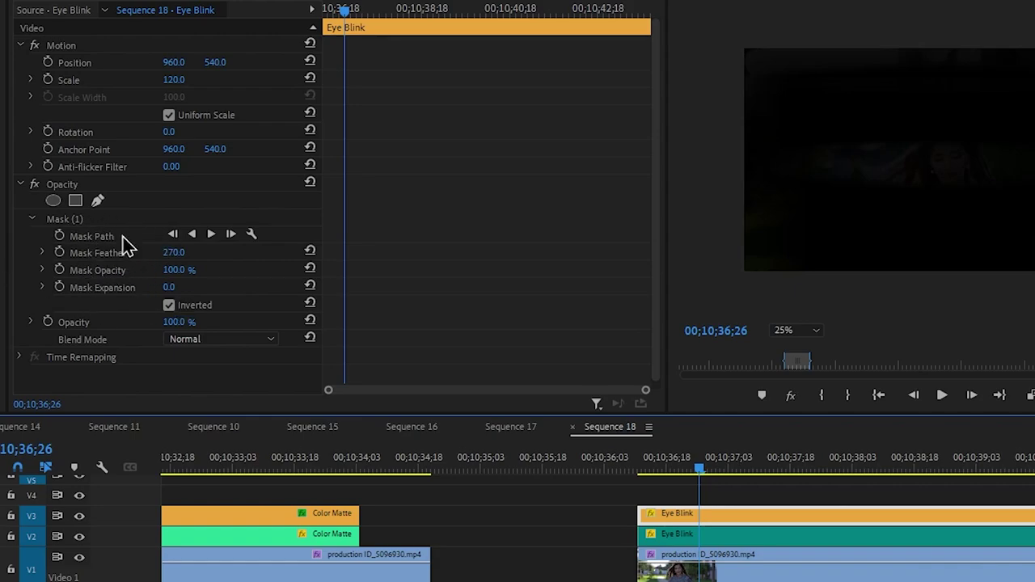
left_click(60, 236)
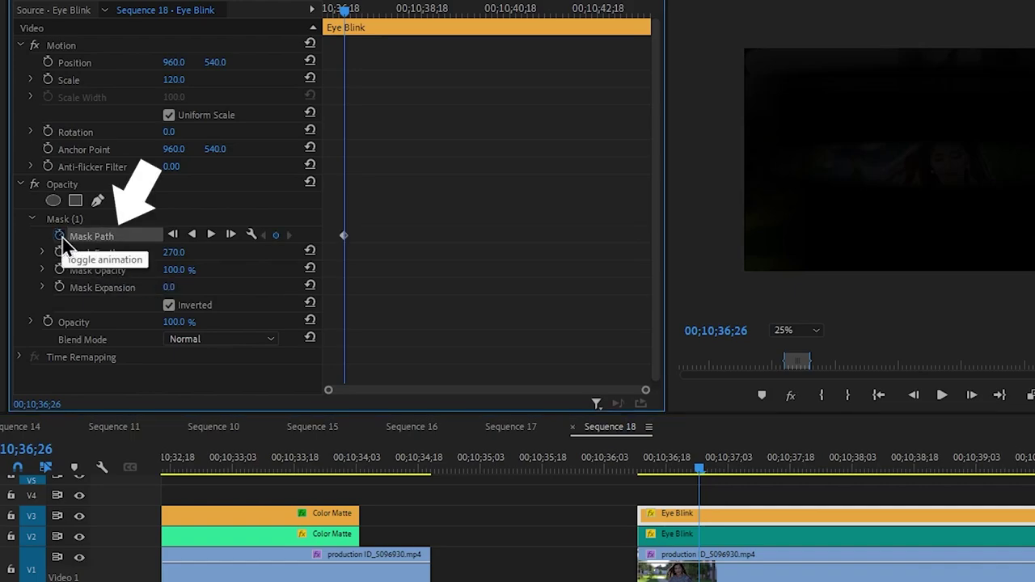
left_click_drag(418, 207, 326, 262)
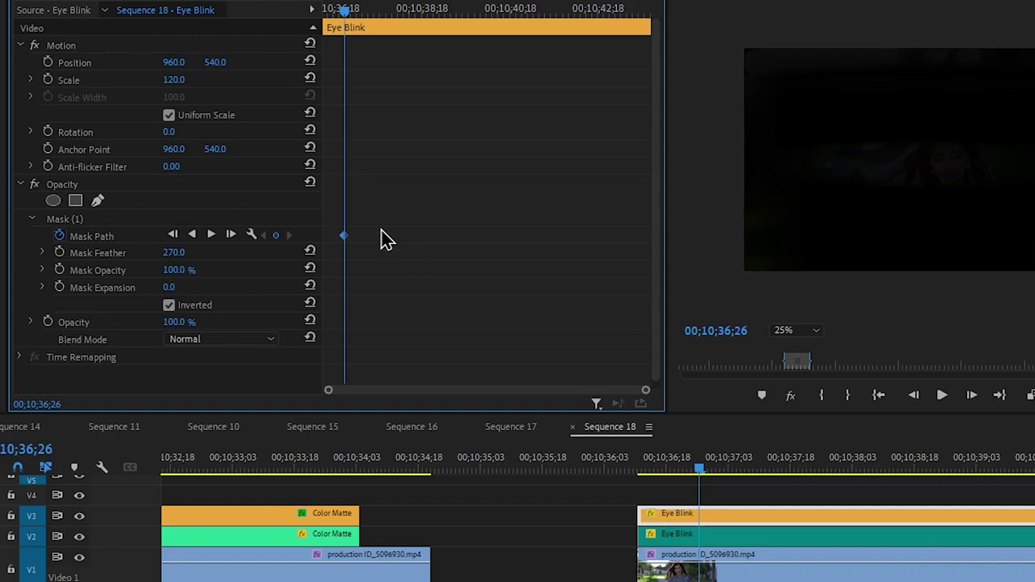
Save the project and add a second Mask Path keyframe to the V3 Eye Blink clip at 00;10;37;11
key("shift+Right")
key("shift+Right")
key("shift+Right")
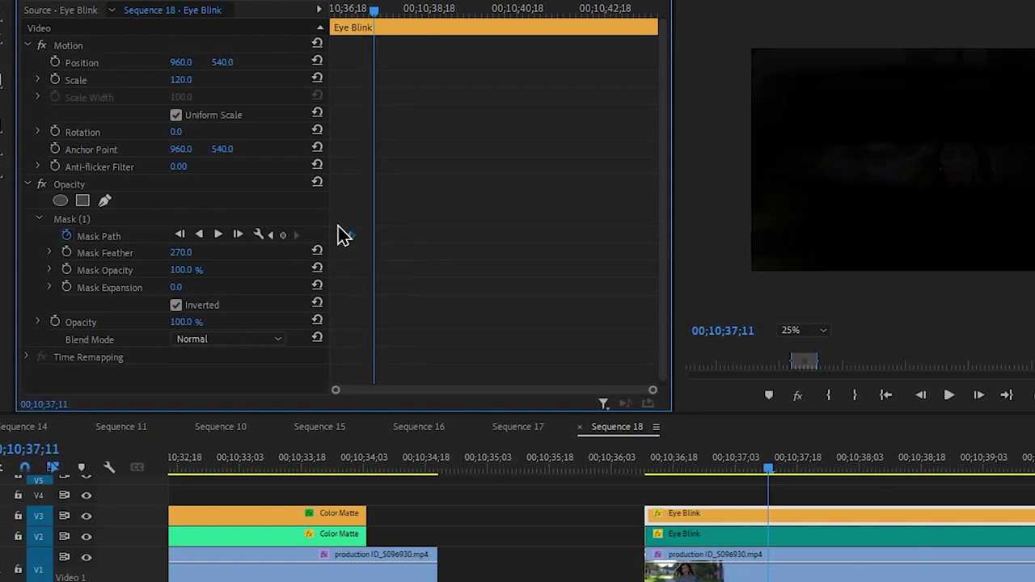
key("ctrl+s")
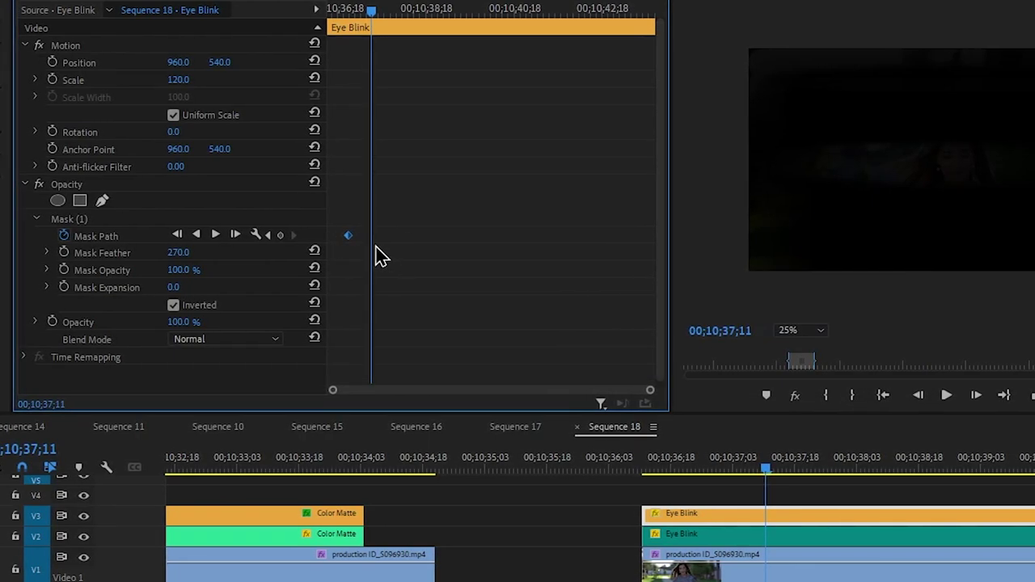
left_click(276, 236)
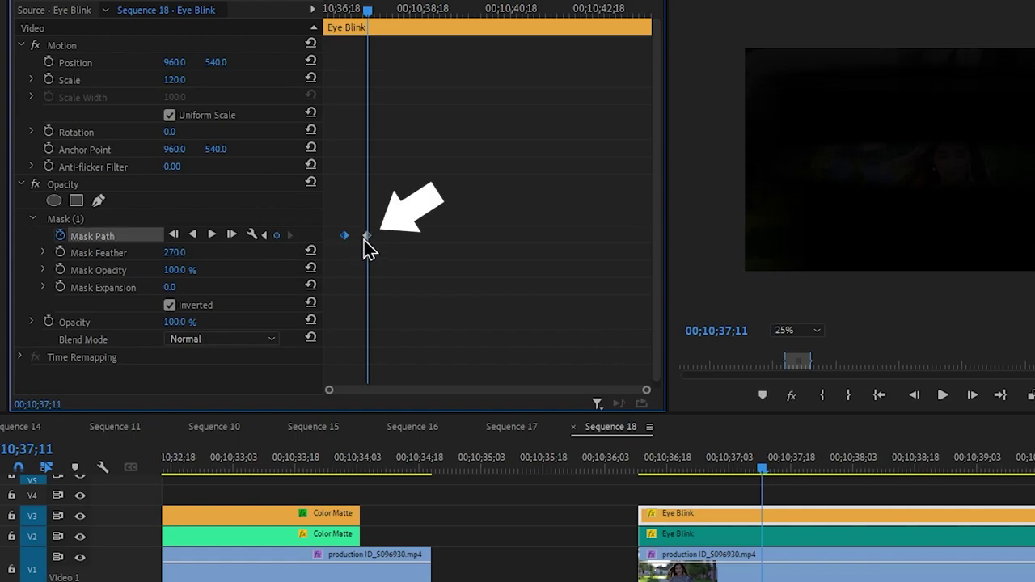
Raise the top edge of the V3 clip's mask to the top of the frame at 00;10;37;11, and compare its two keyframes
left_click(97, 222)
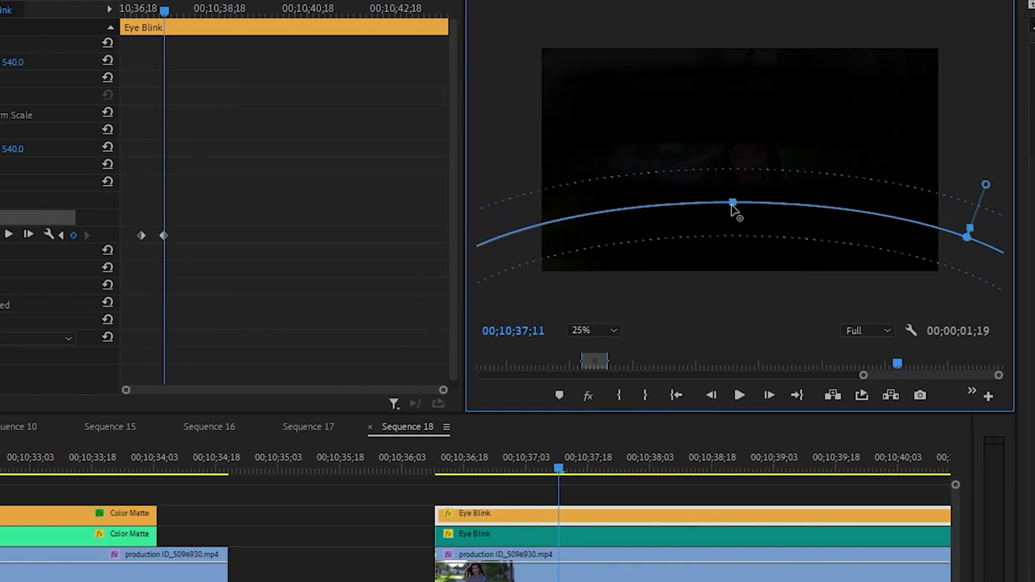
left_click_drag(735, 201, 716, 56)
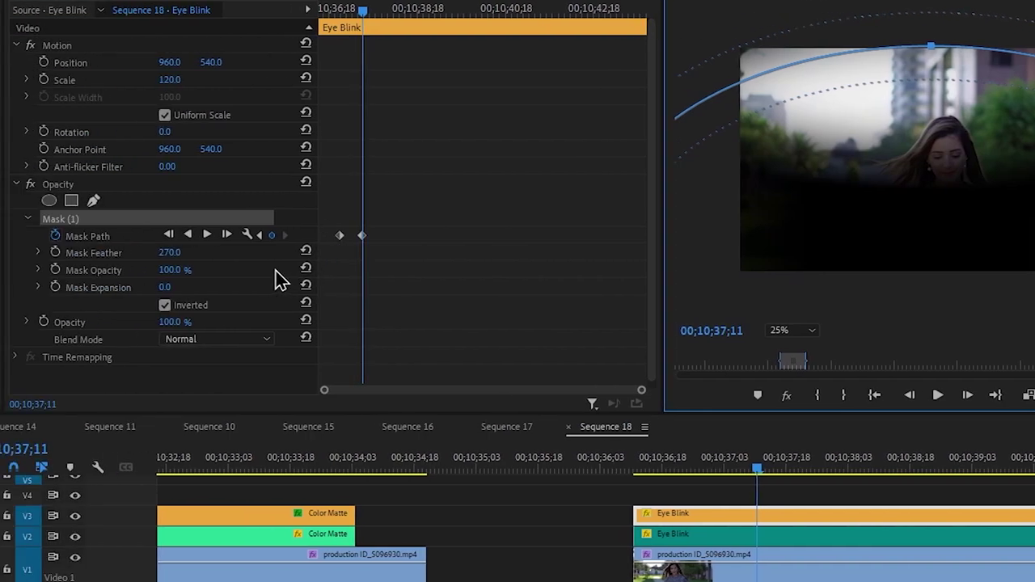
left_click(259, 236)
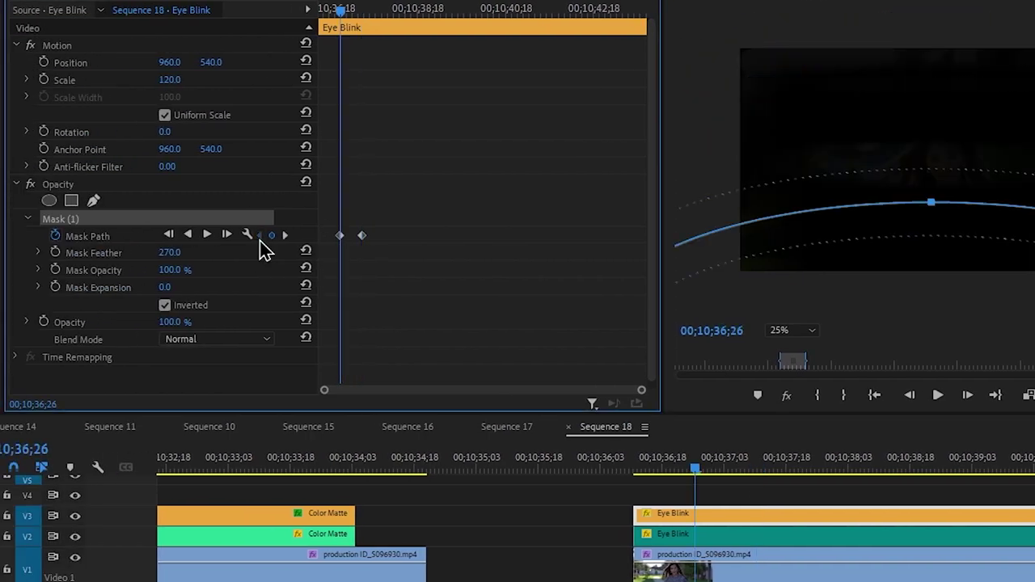
left_click(287, 236)
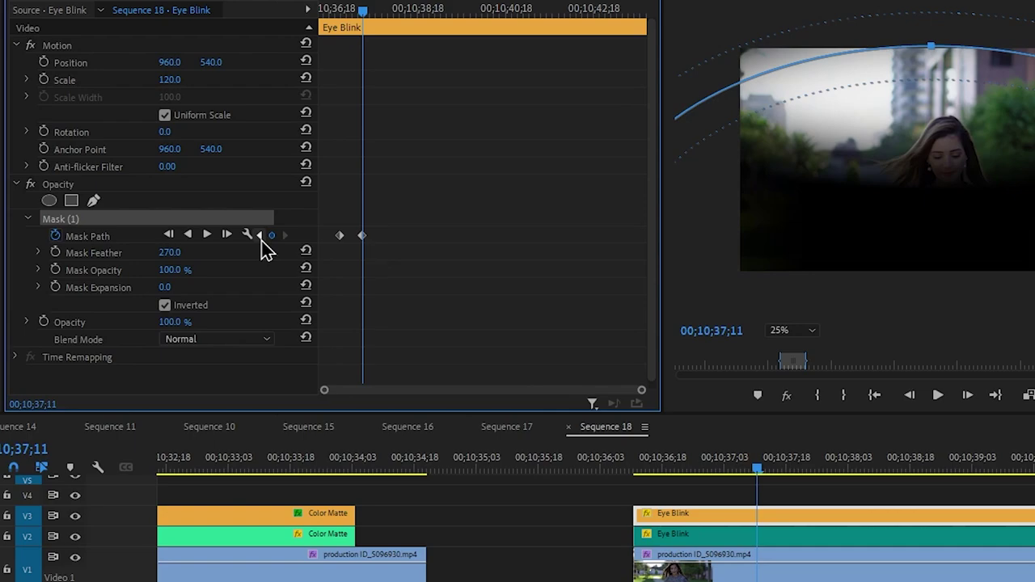
left_click(259, 235)
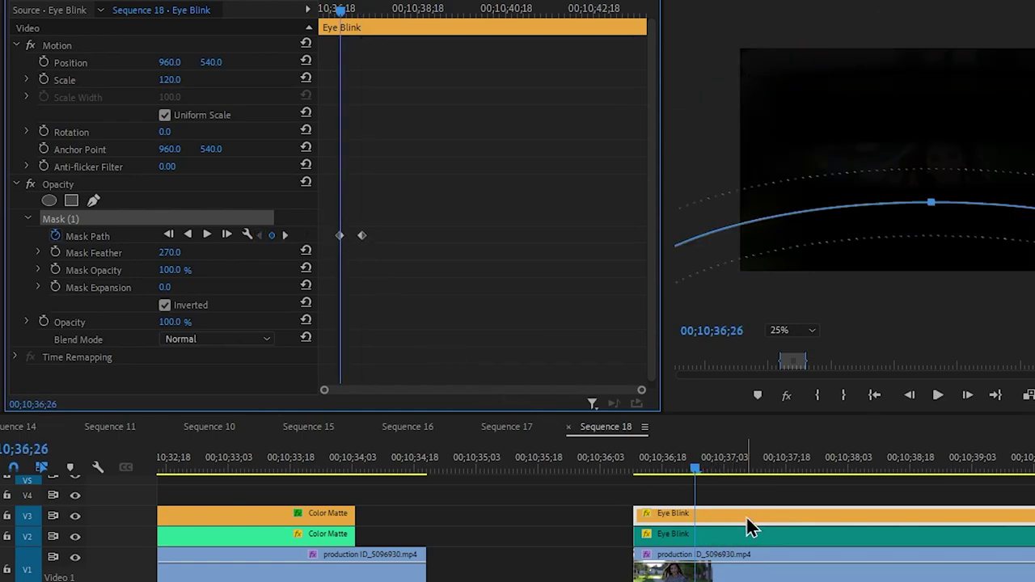
Start Mask Path animation on the V2 Eye Blink clip at 00;10;36;26, and compare its keyframe timing with the V3 clip
left_click(735, 540)
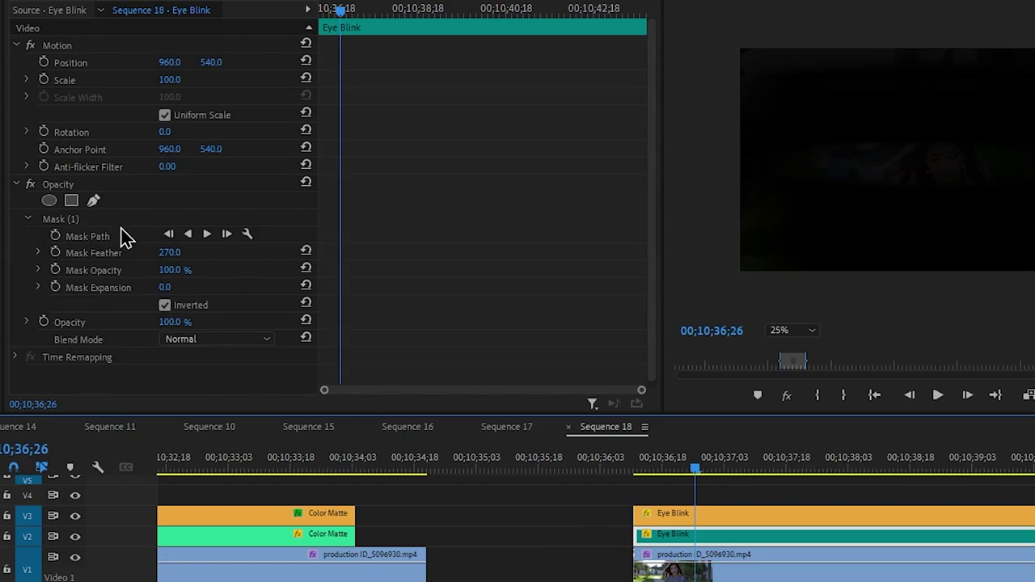
left_click(56, 236)
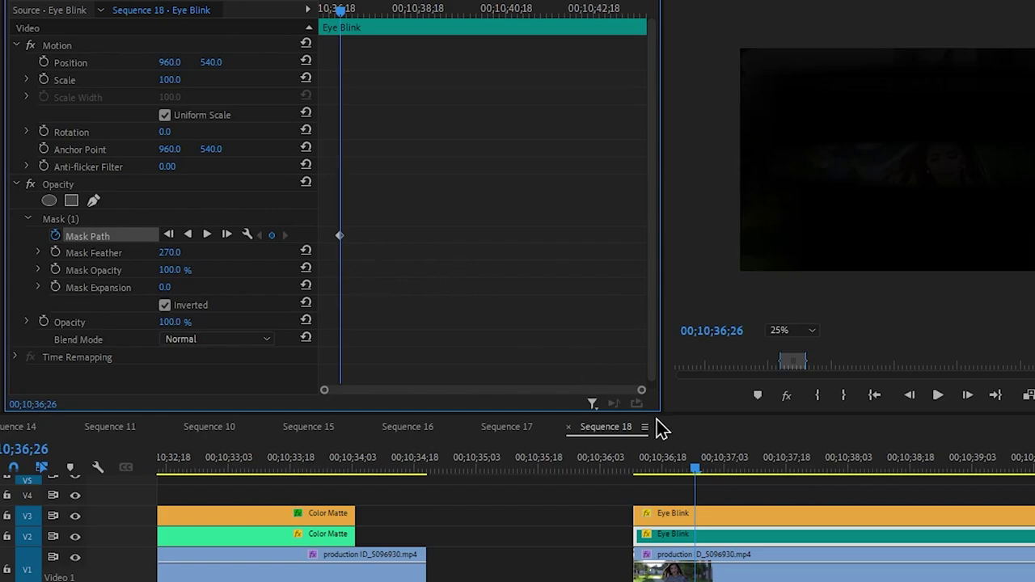
left_click(709, 517)
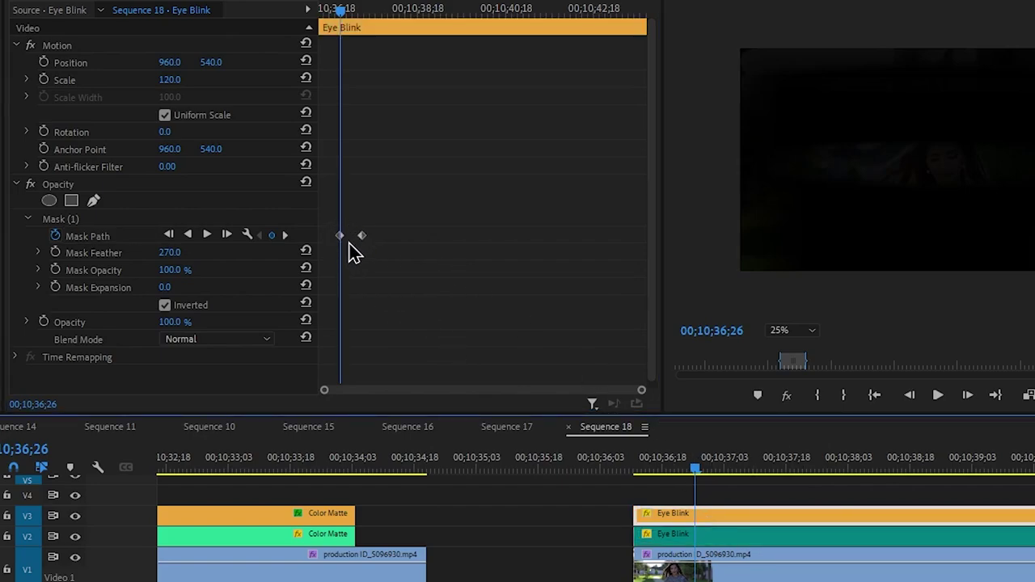
left_click(685, 542)
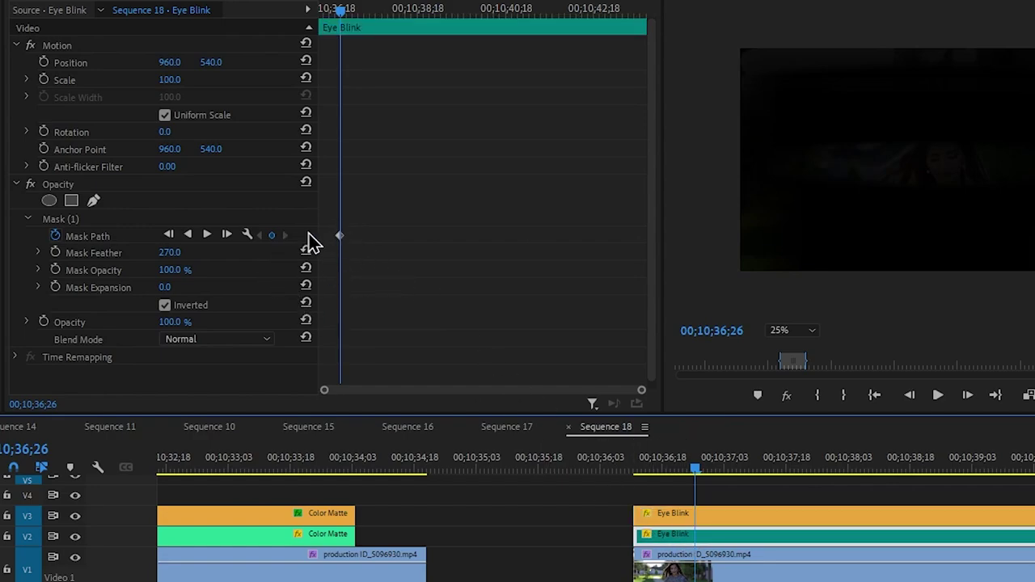
left_click(722, 517)
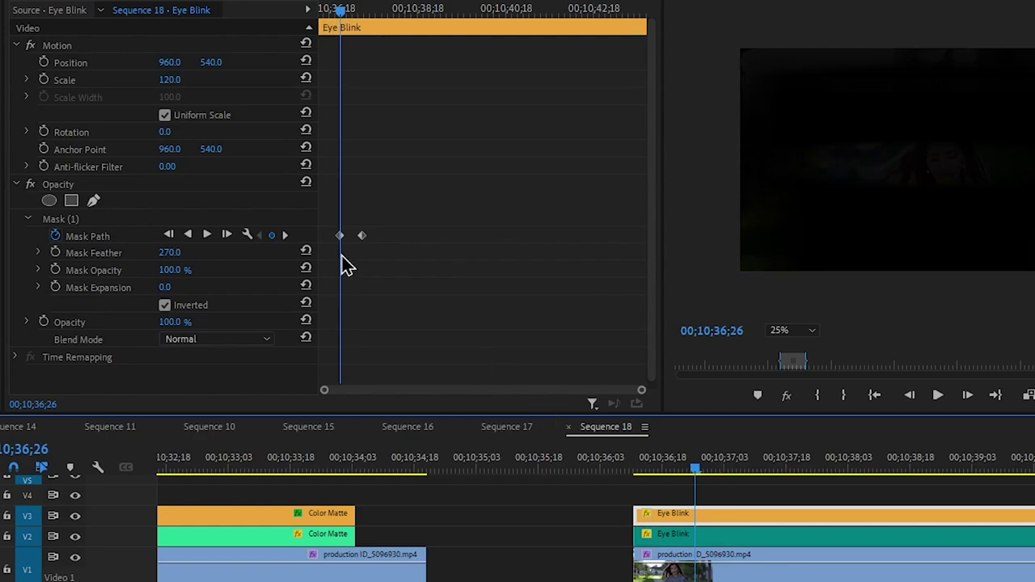
left_click(286, 235)
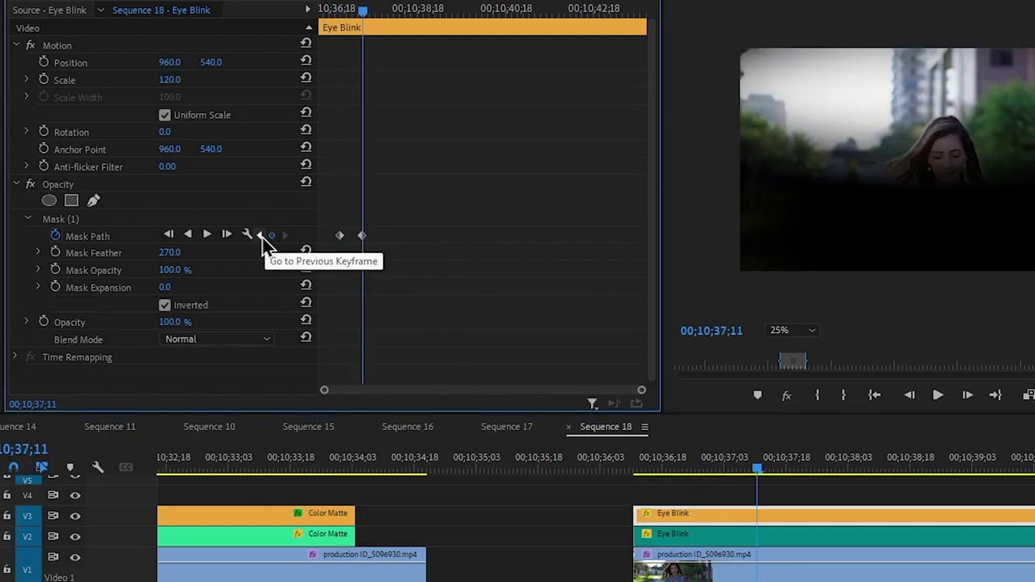
left_click(260, 236)
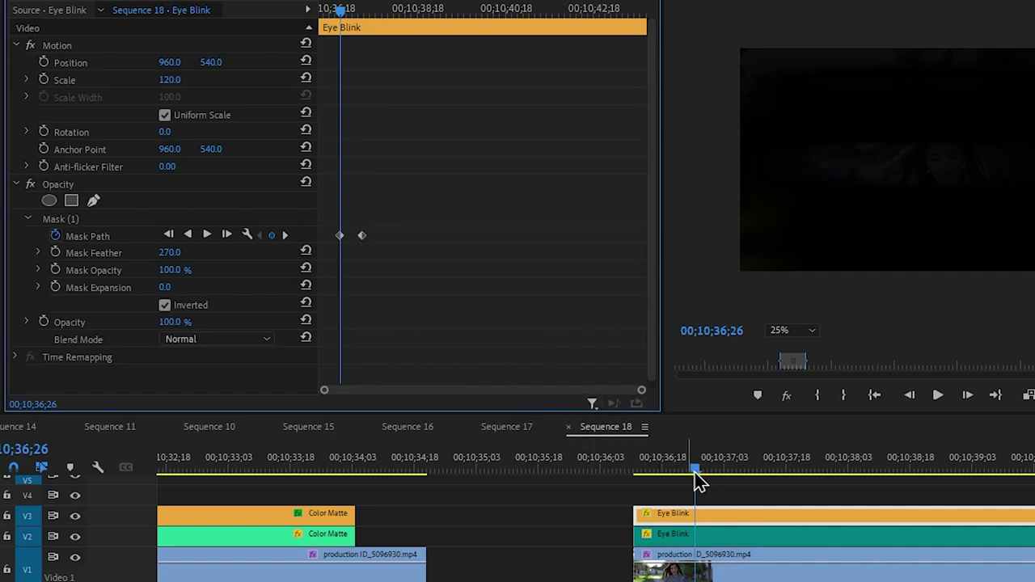
Add a second Mask Path keyframe to the V2 Eye Blink clip at 00;10;37;11
left_click(727, 540)
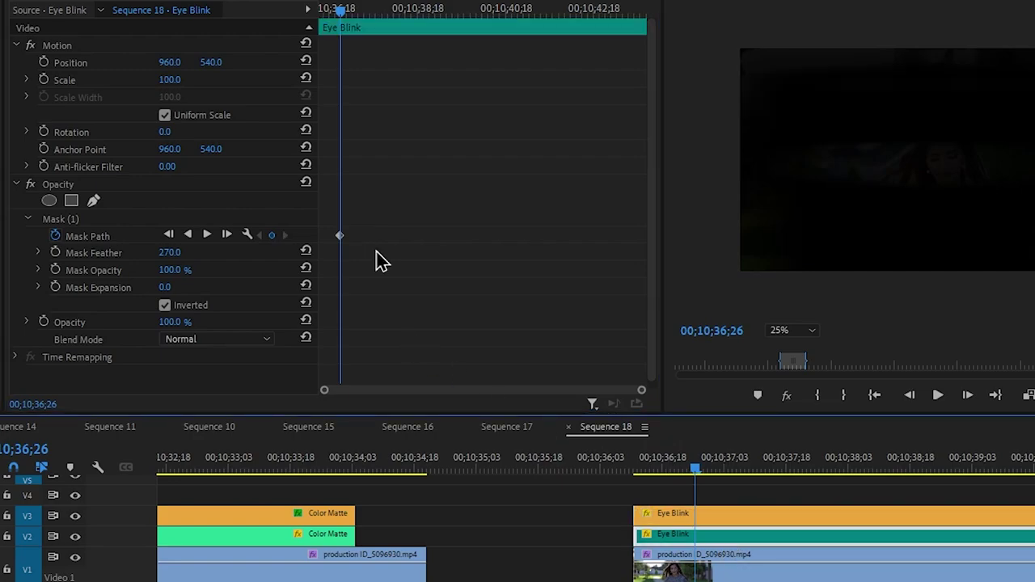
key("Right")
key("Right")
key("Right")
key("Right")
key("Right")
key("Right")
key("Right")
key("Right")
key("Right")
key("Right")
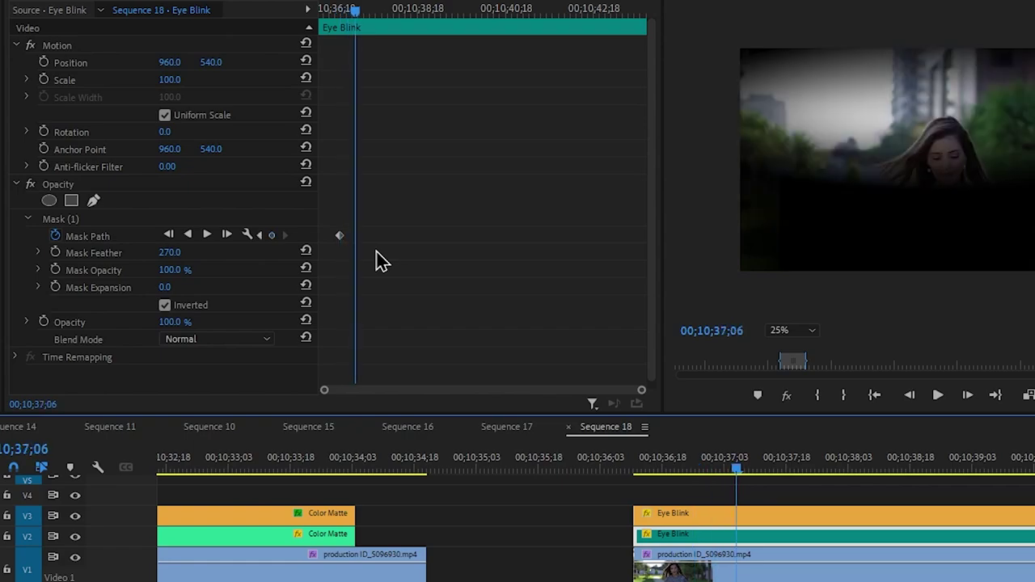
key("Right")
key("Right")
key("Right")
key("Right")
key("Right")
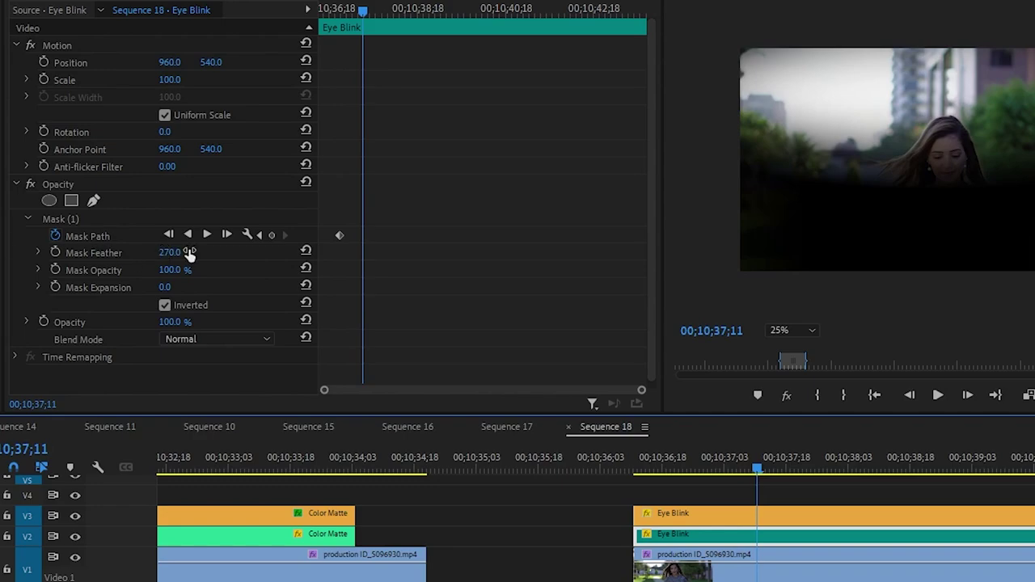
left_click(273, 237)
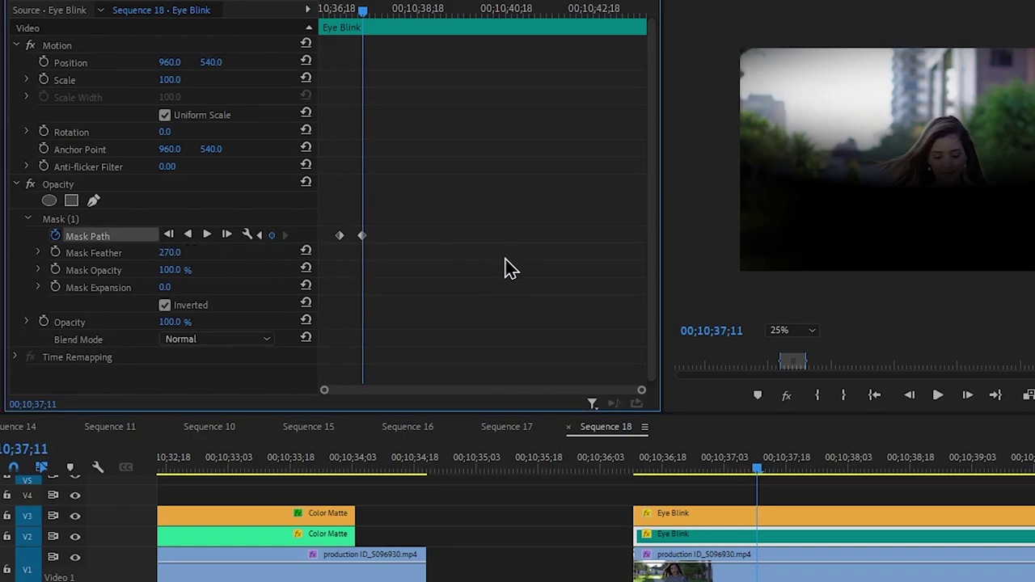
Lower the bottom edge of the V2 clip's mask to the bottom of the frame at 00;10;37;11, and play back the eye opening
left_click(148, 219)
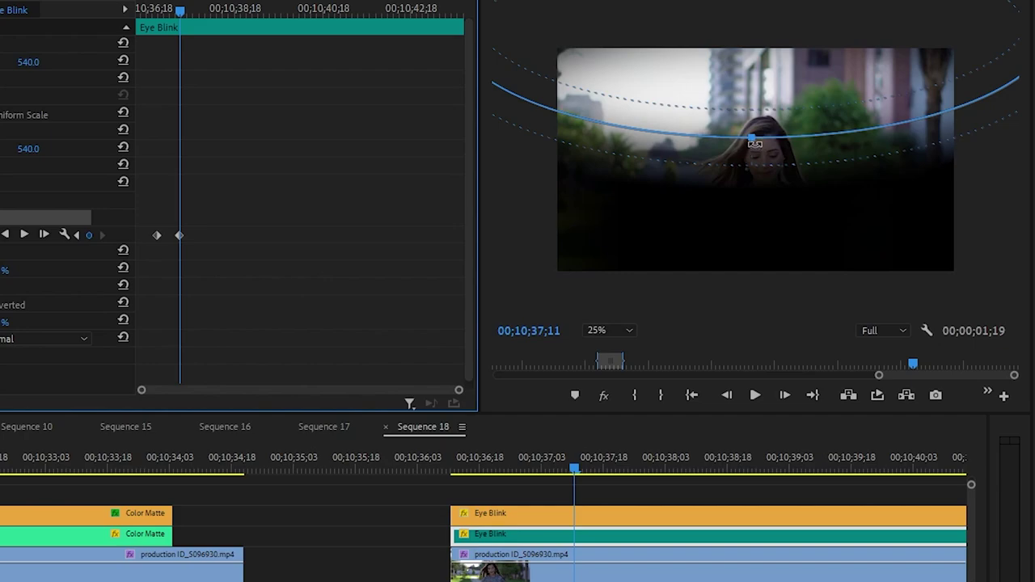
left_click_drag(752, 141, 772, 265)
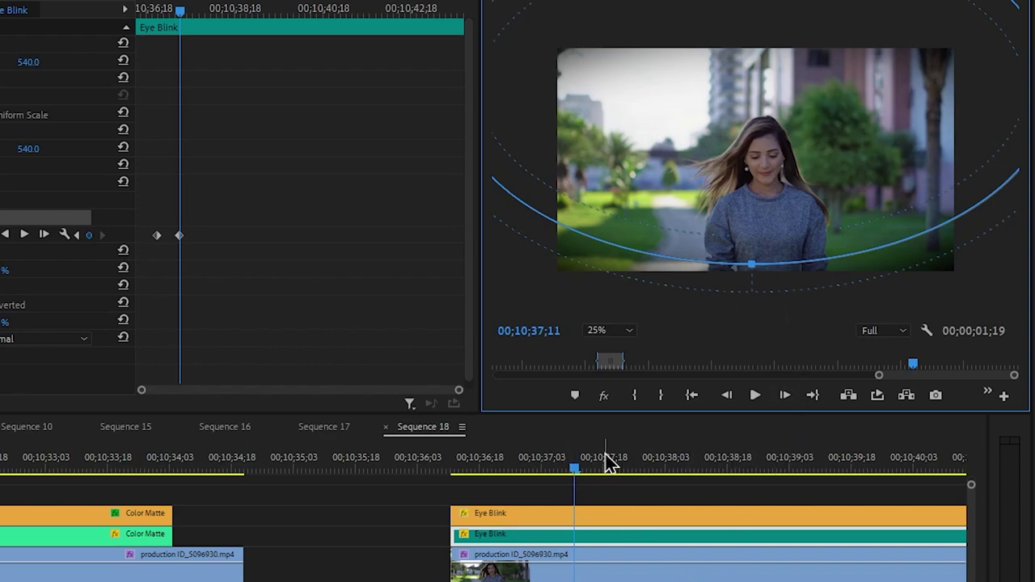
left_click_drag(566, 458, 503, 462)
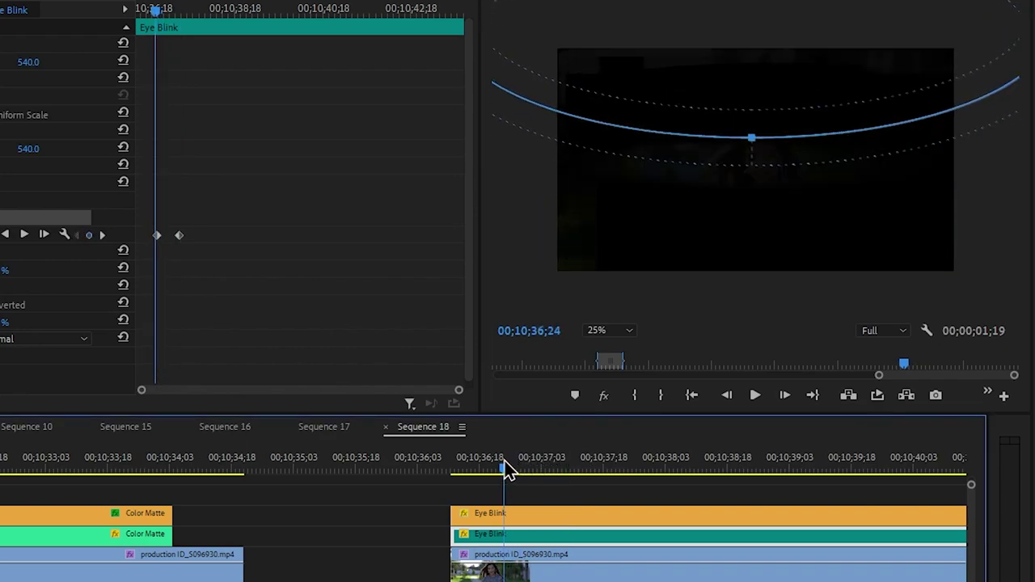
left_click(412, 507)
key("space")
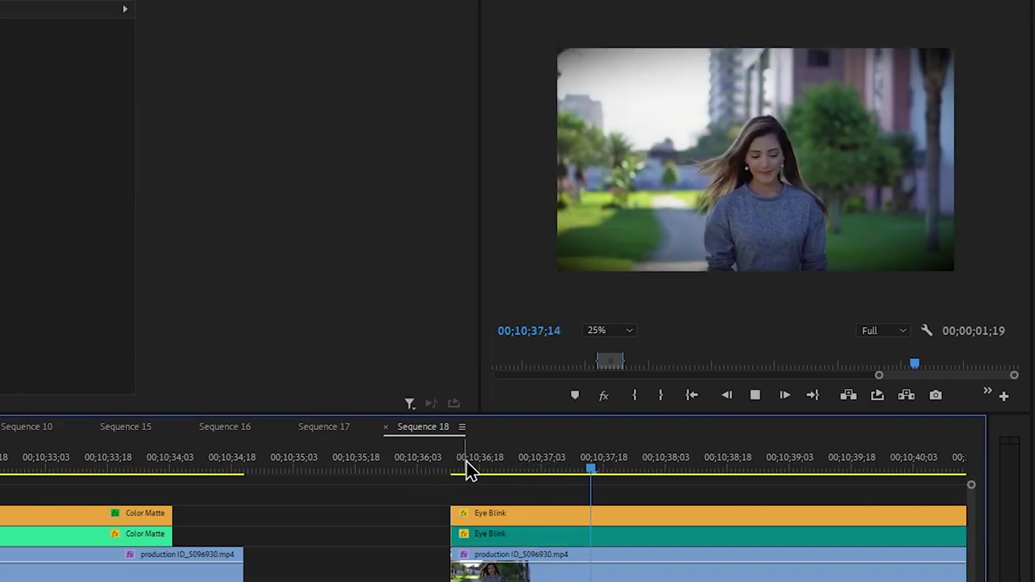
key("space")
Duplicate the V3 Eye Blink clip's two Mask Path keyframes so that the copied pair starts at 00;10;38;17
left_click_drag(501, 473, 334, 480)
key("minus")
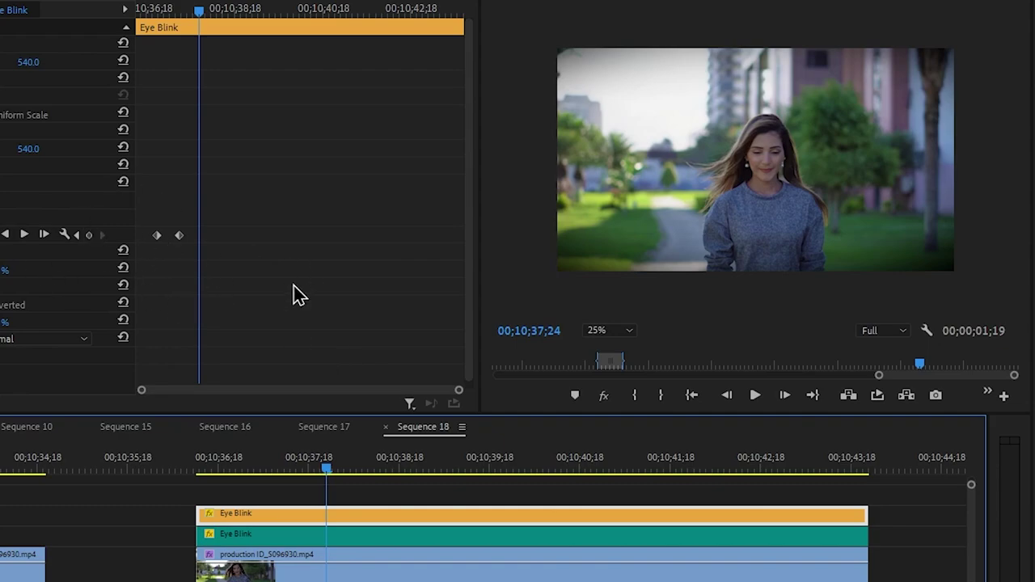
left_click(343, 537)
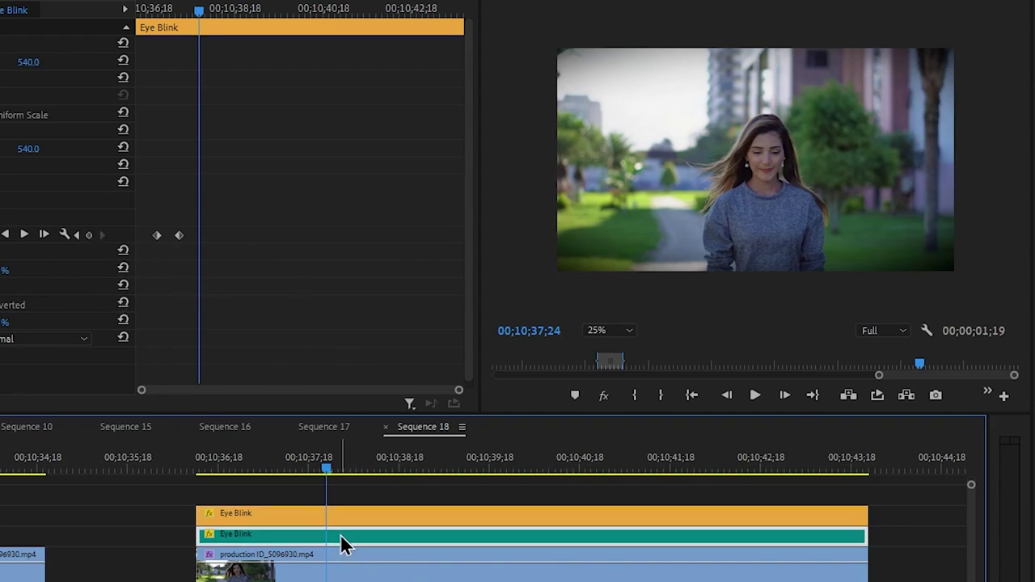
left_click(349, 517)
left_click(346, 537)
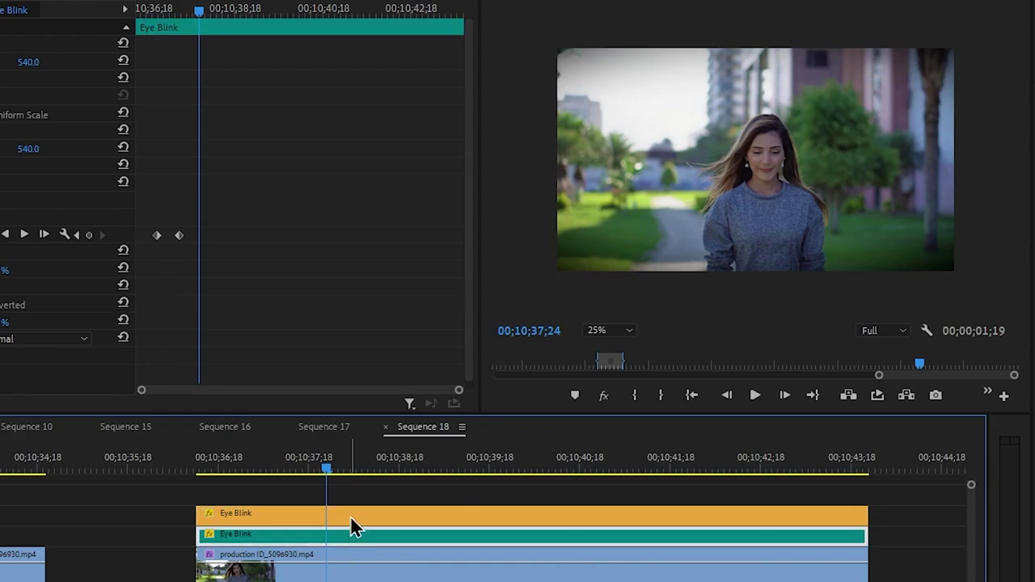
left_click(352, 519)
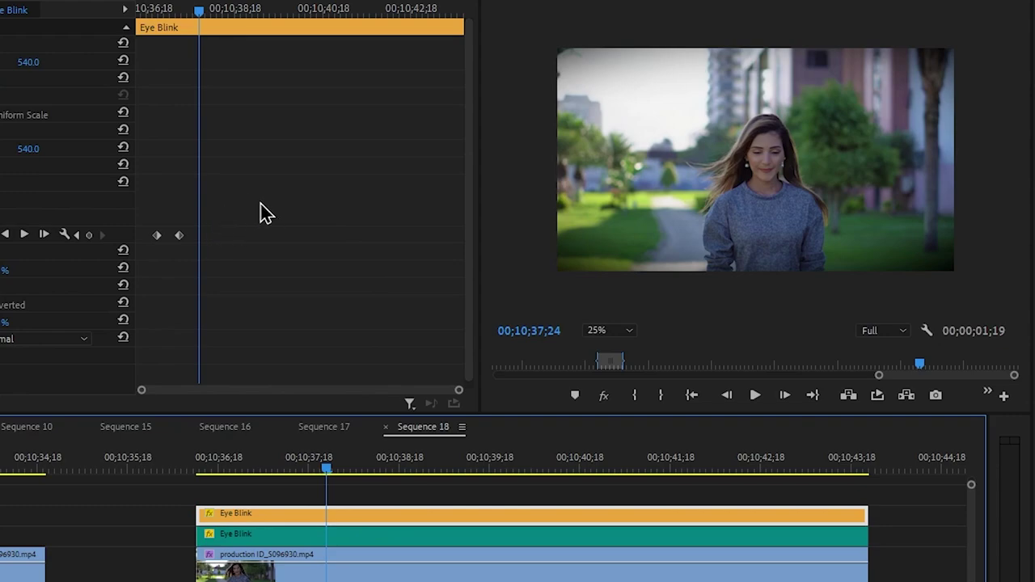
left_click_drag(251, 198, 261, 247)
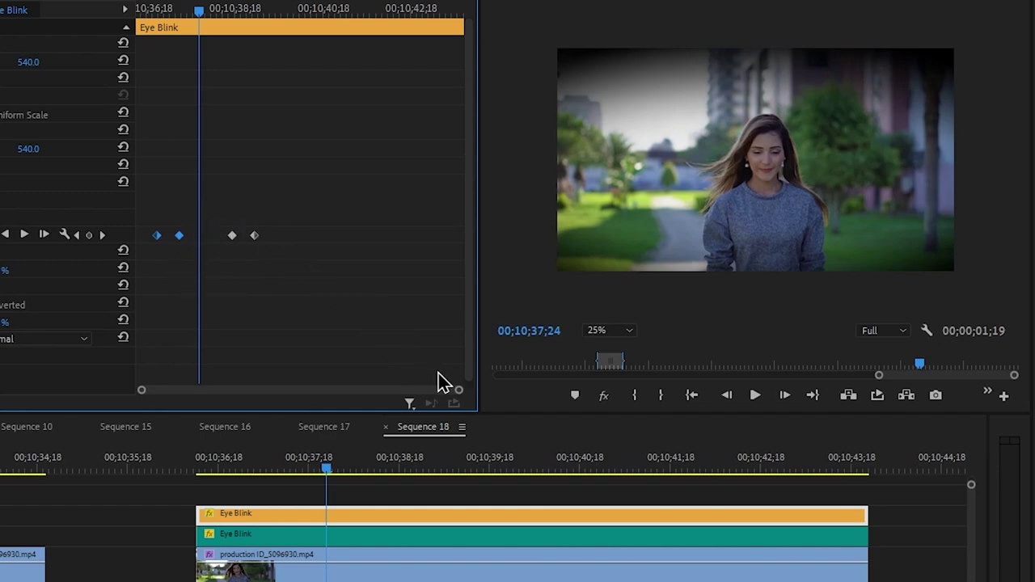
left_click_drag(461, 391, 549, 394)
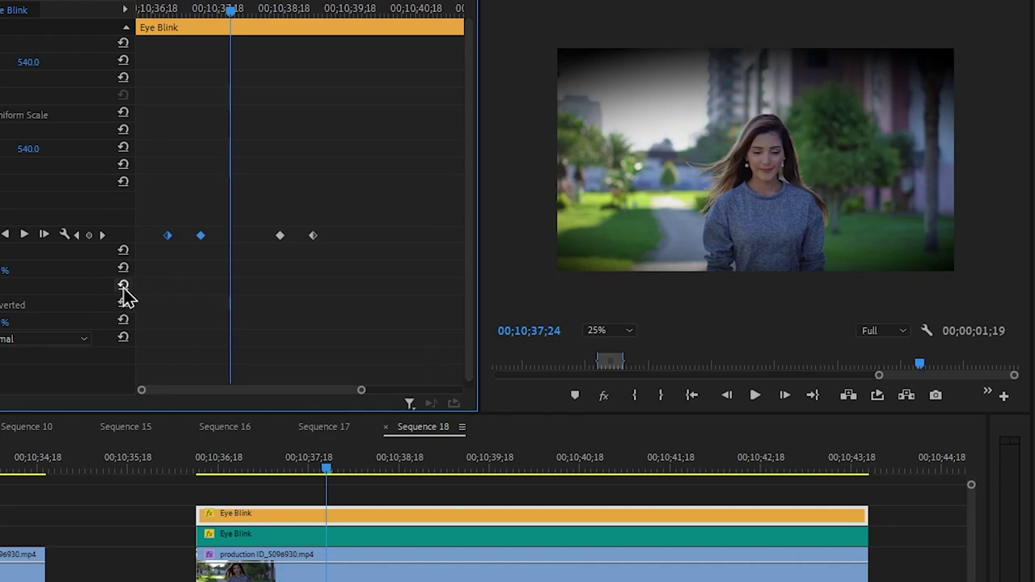
left_click(101, 236)
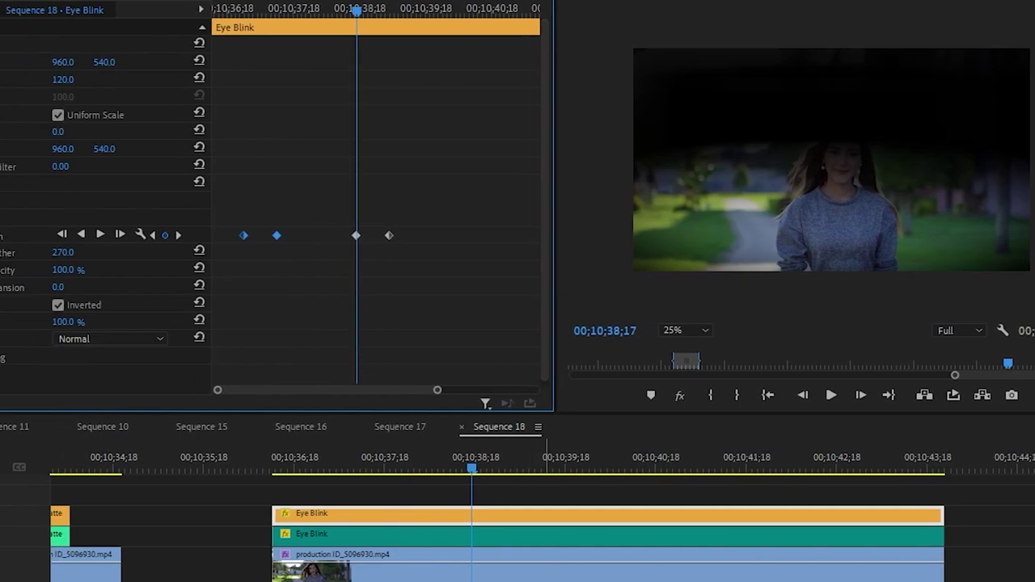
Duplicate the V2 Eye Blink clip's two Mask Path keyframes starting at 00;10;38;17, and play back the blink
left_click(505, 539)
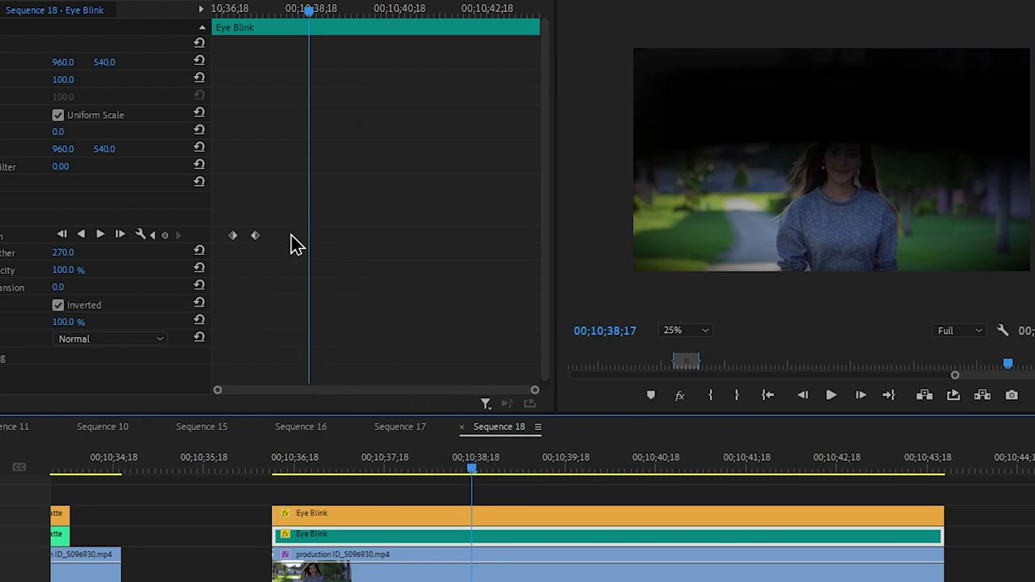
left_click_drag(296, 217, 212, 262)
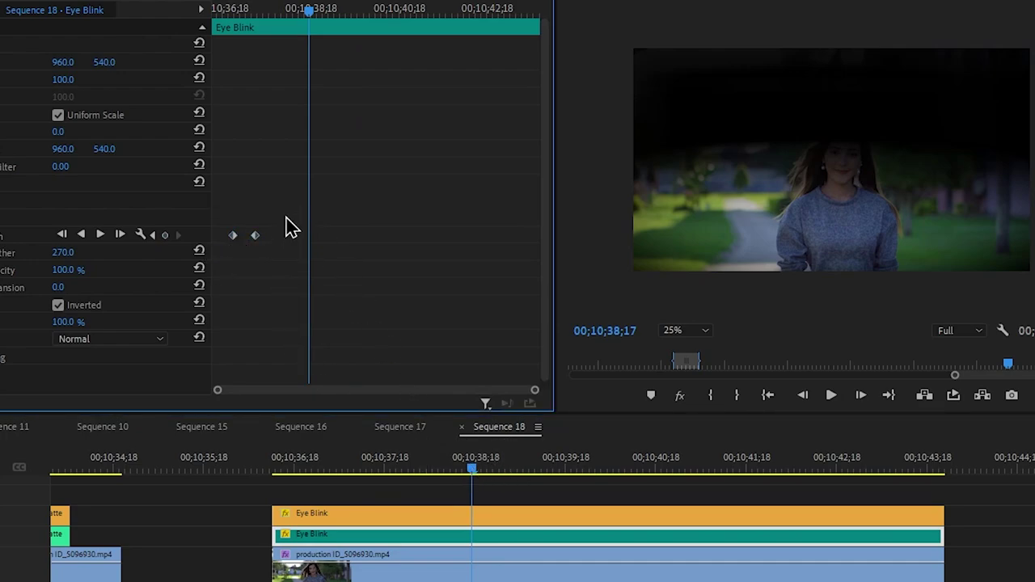
left_click_drag(289, 223, 308, 246)
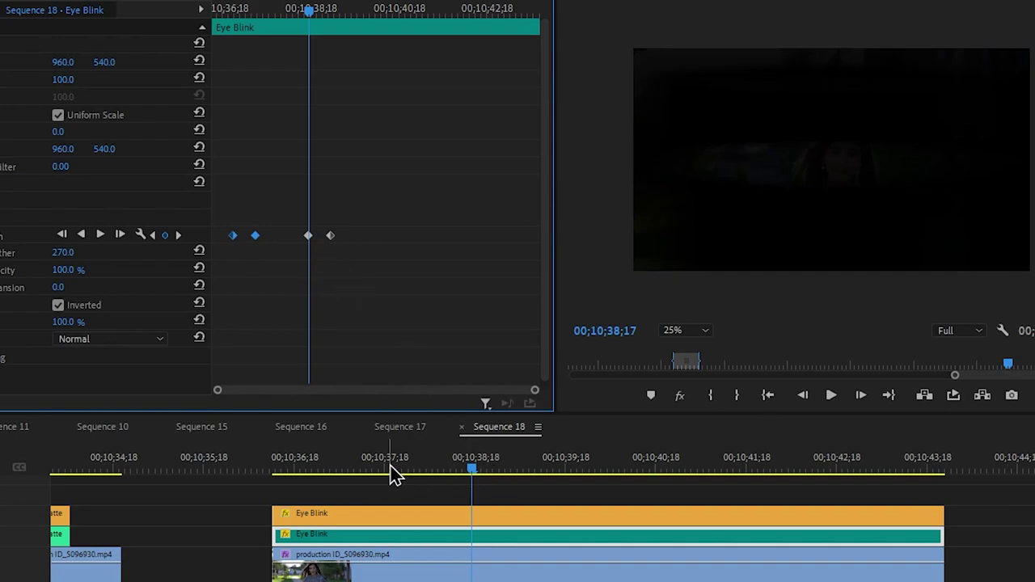
left_click(318, 462)
key("space")
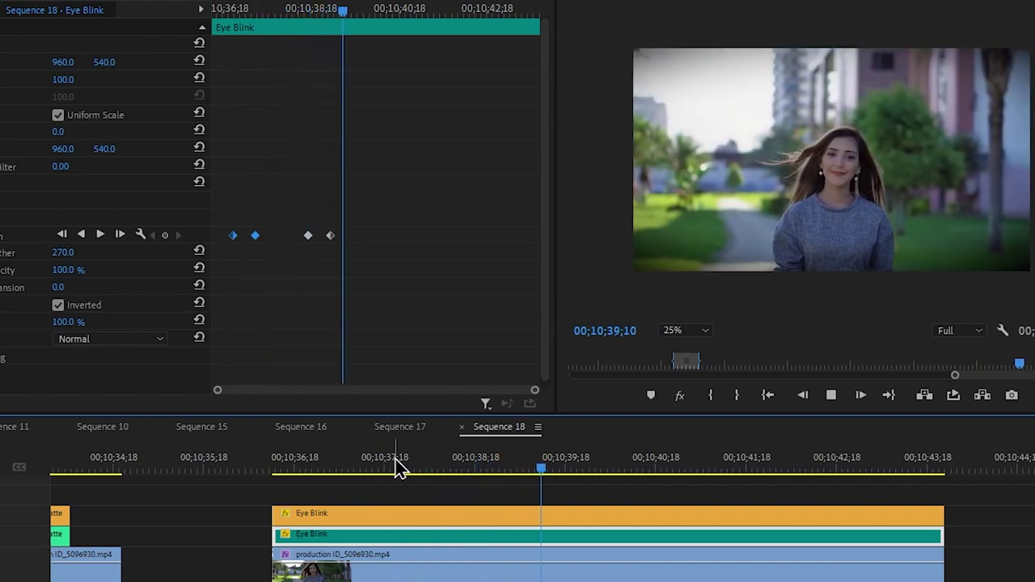
key("space")
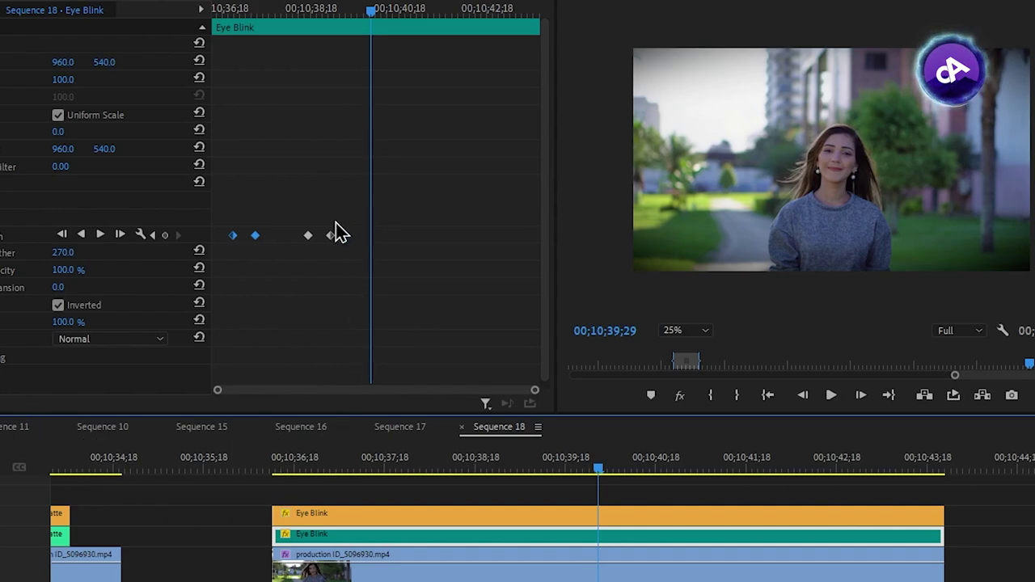
Duplicate the V2 clip's second pair of Mask Path keyframes at 00;10;39;18, and move the copied pair's last keyframe to 00;10;39;29
left_click_drag(297, 220, 341, 275)
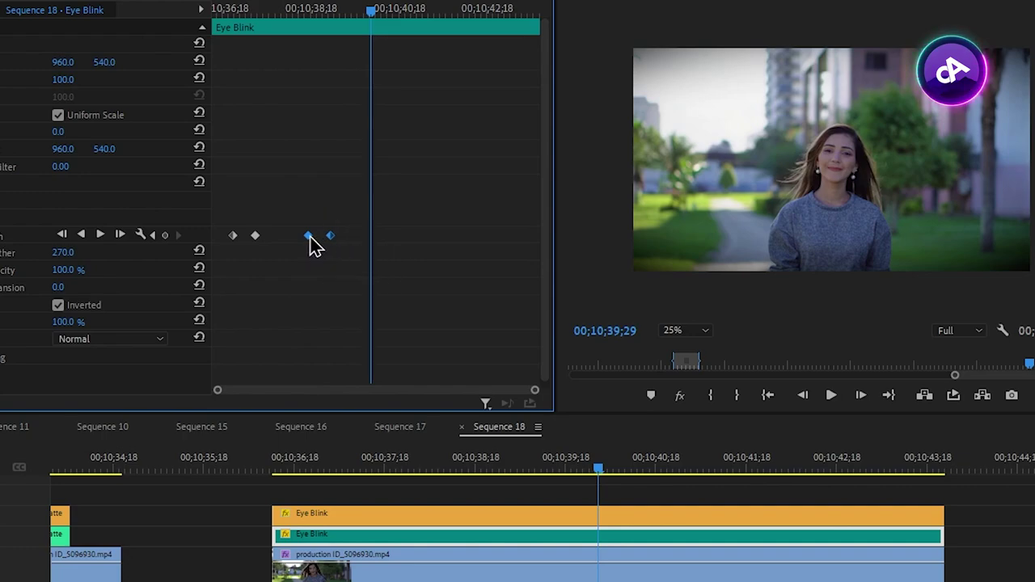
left_click_drag(309, 236, 354, 245)
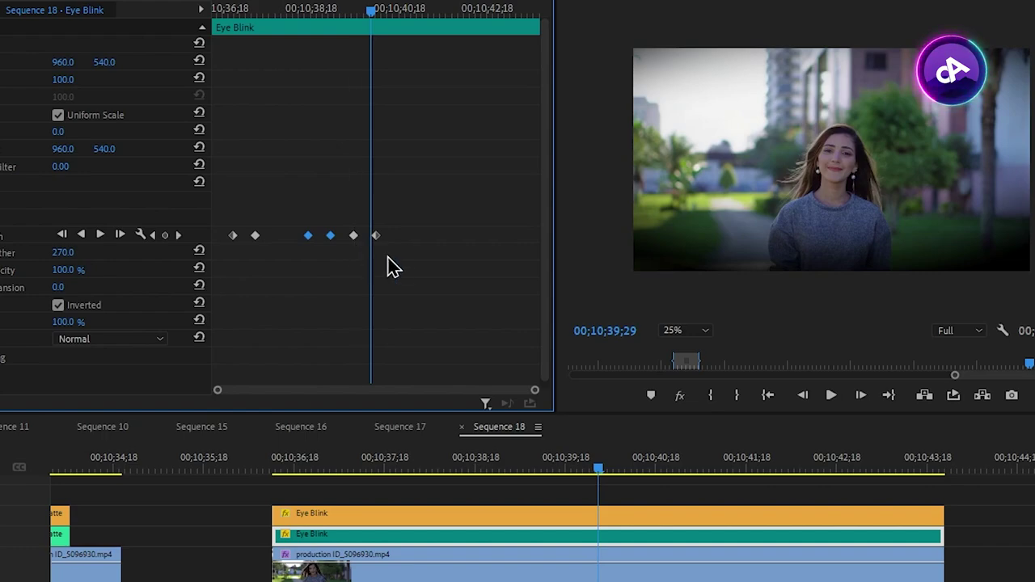
left_click(339, 275)
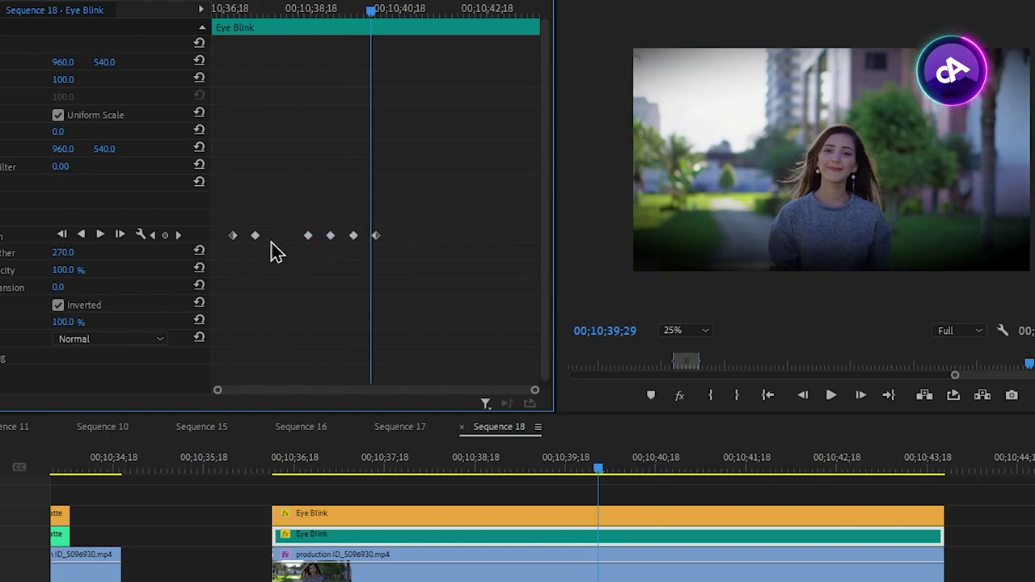
left_click_drag(282, 207, 261, 237)
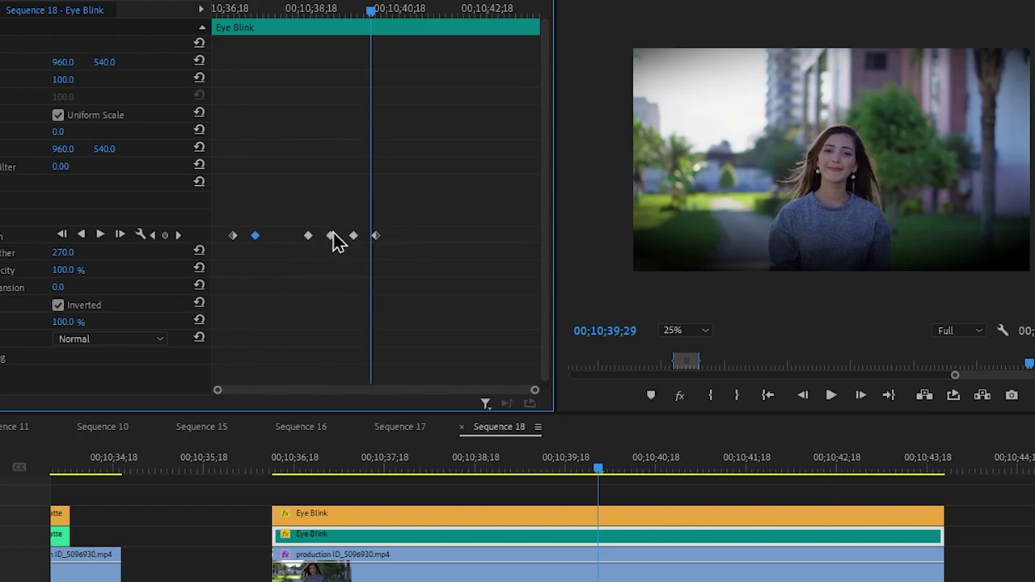
left_click(377, 237)
left_click_drag(377, 238, 369, 238)
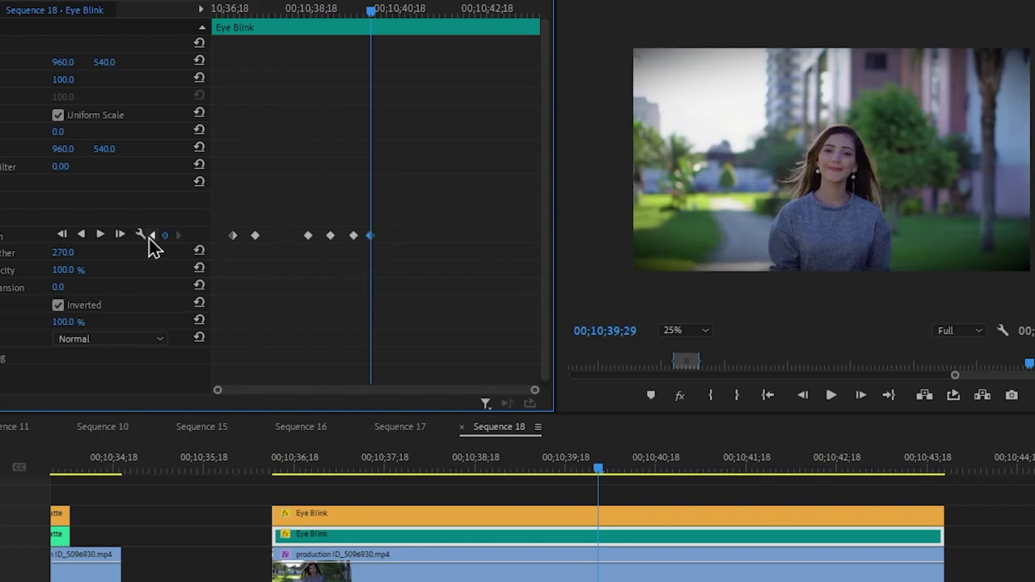
left_click(151, 235)
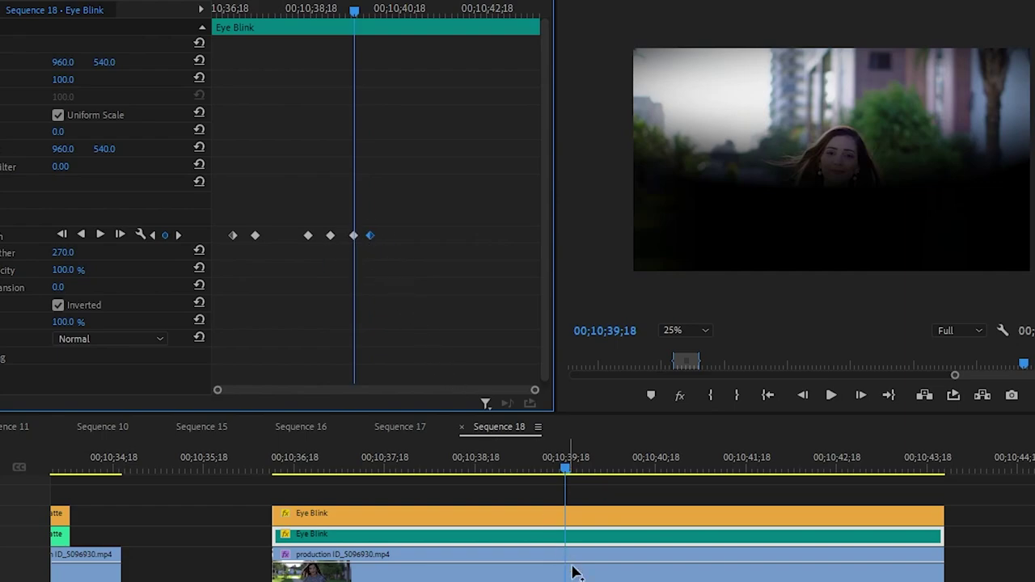
Duplicate the V3 clip's second Mask Path keyframe pair at 00;10;39;18, and align its last keyframe with the V2 clip's at 00;10;39;29
left_click(534, 522)
left_click_drag(412, 201, 353, 247)
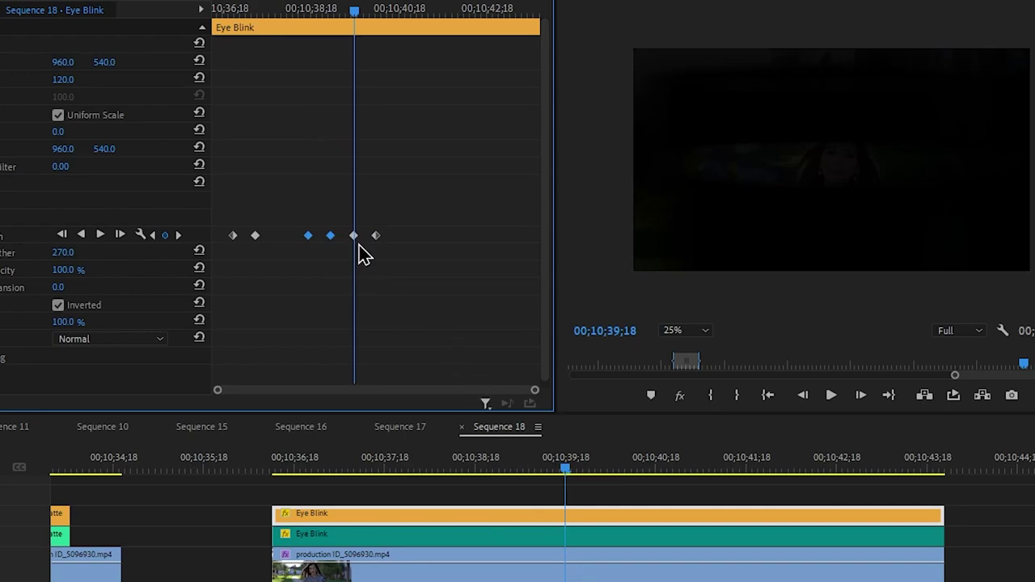
left_click(502, 547)
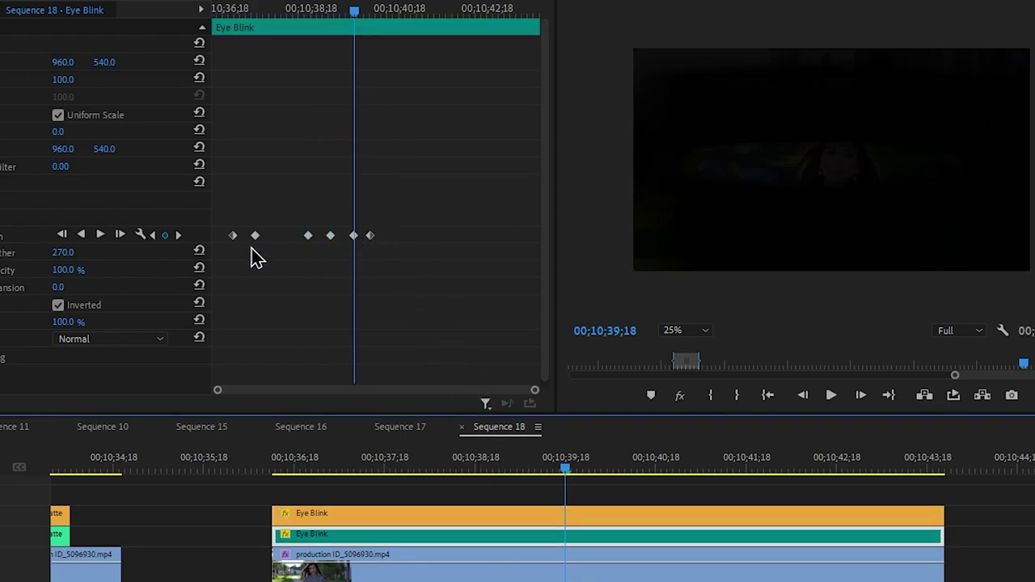
left_click(179, 240)
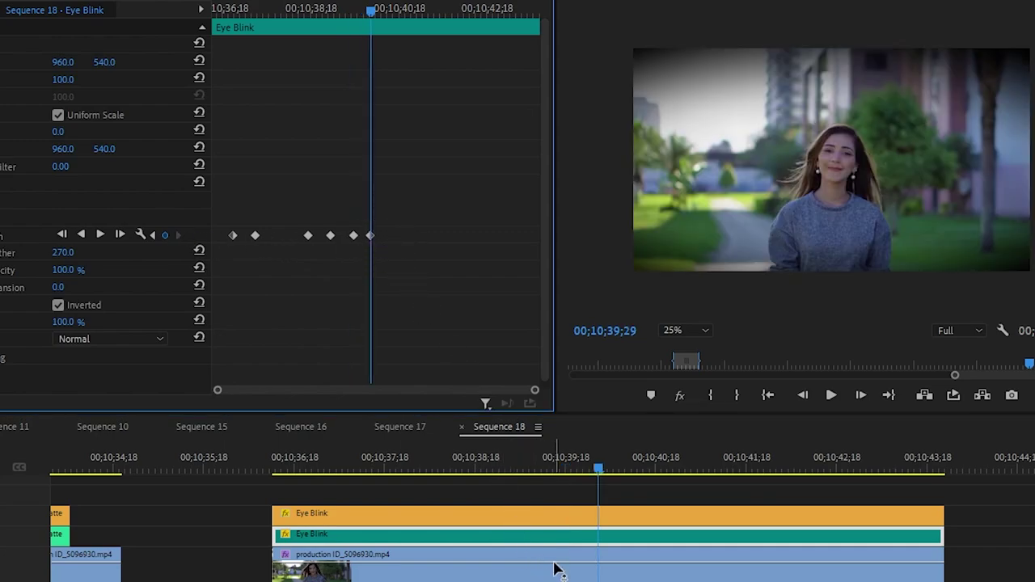
left_click(556, 517)
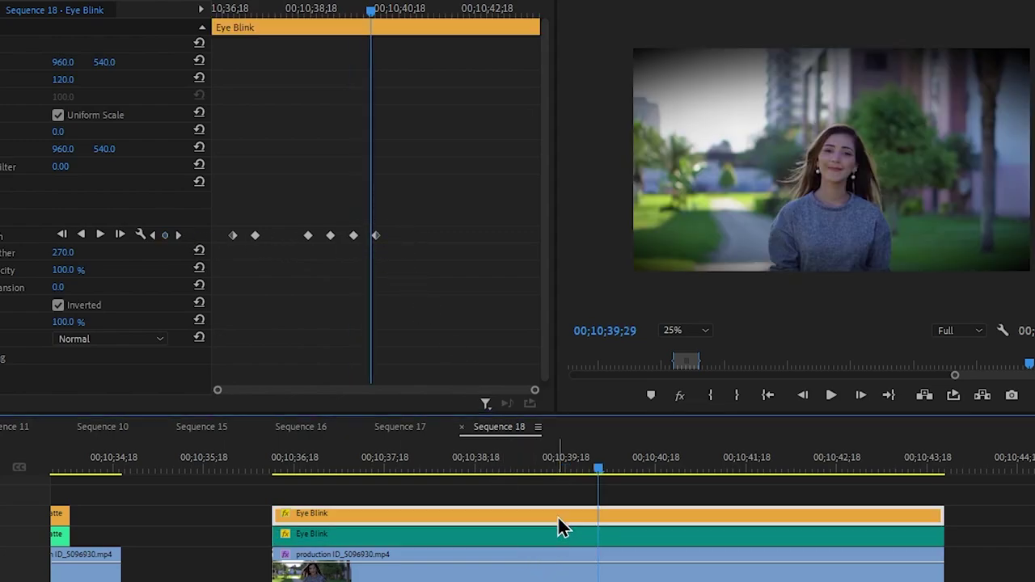
left_click(376, 236)
left_click_drag(376, 240, 373, 241)
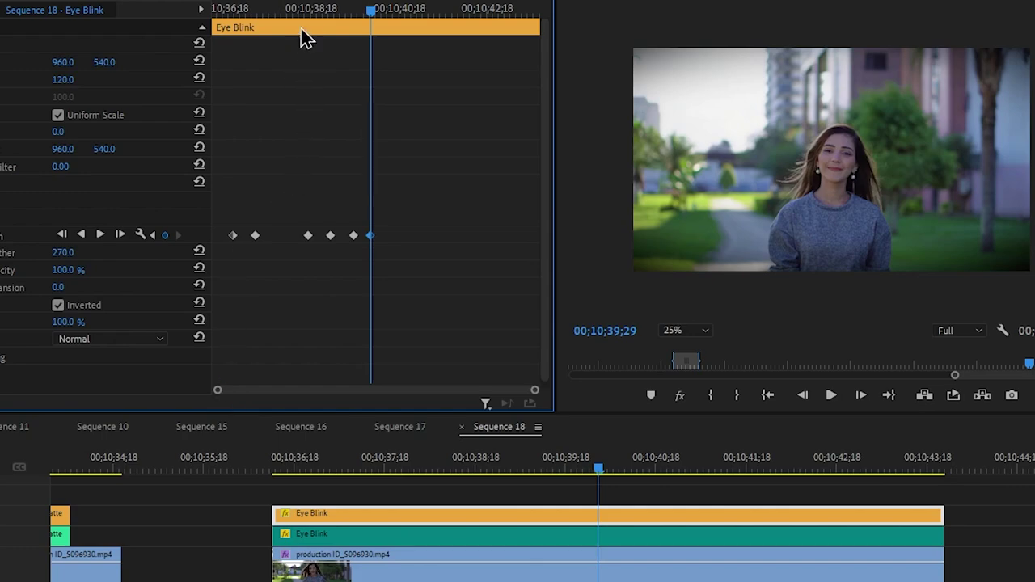
Play back the repeated blinks from the start of the Eye Blink clips
left_click(218, 9)
key("space")
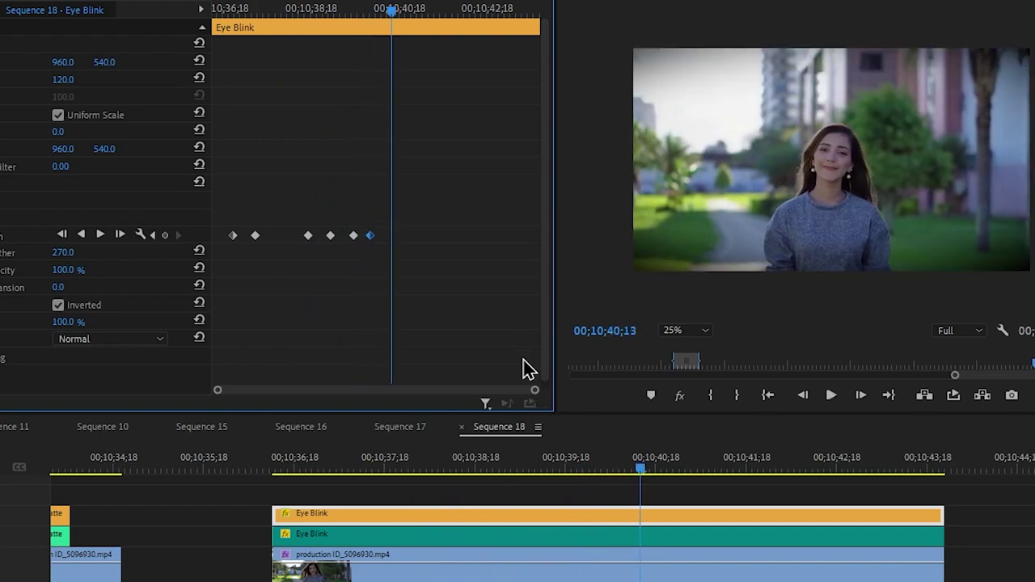
key("space")
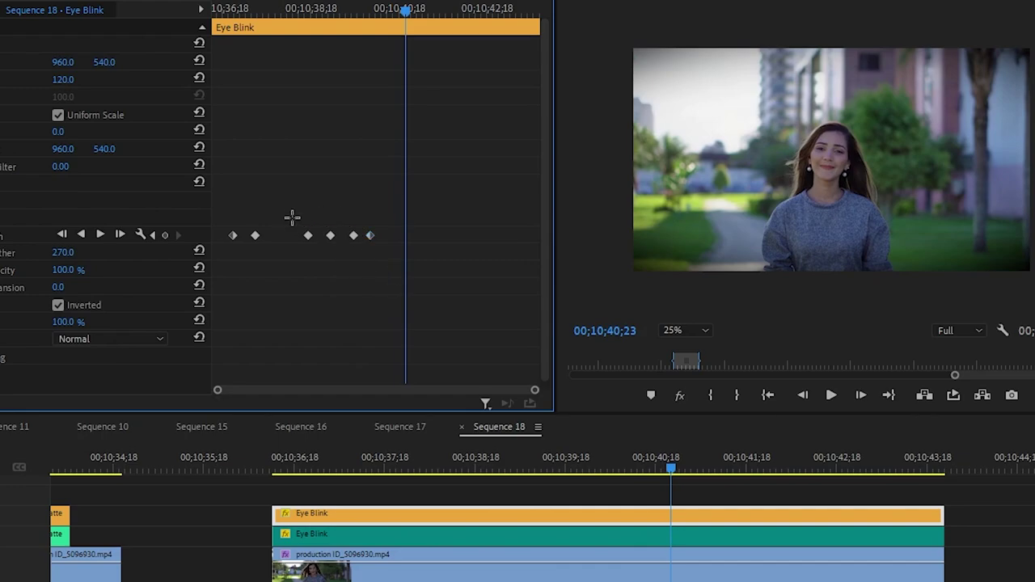
Duplicate the second pair of Mask Path keyframes at 00;10;41;18 on the V3 and V2 Eye Blink clips
left_click_drag(292, 207, 469, 239)
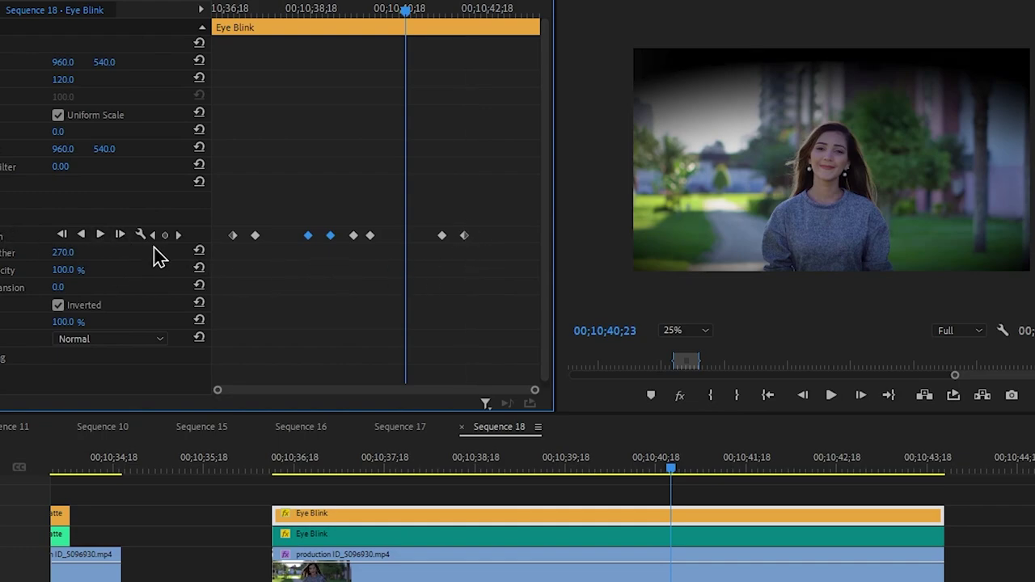
left_click(179, 235)
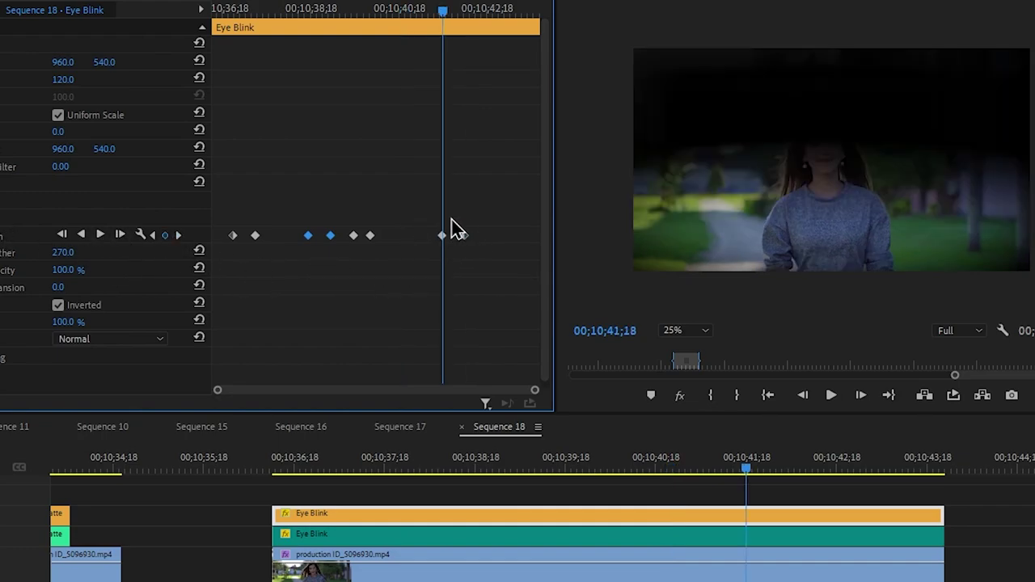
left_click(644, 536)
left_click_drag(277, 214, 472, 255)
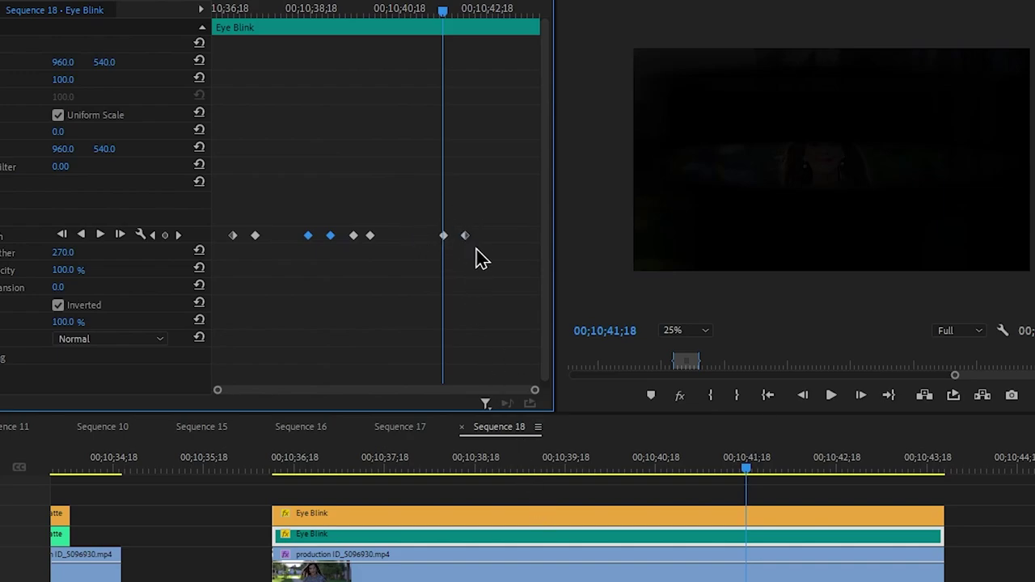
left_click_drag(423, 207, 480, 253)
left_click(567, 516)
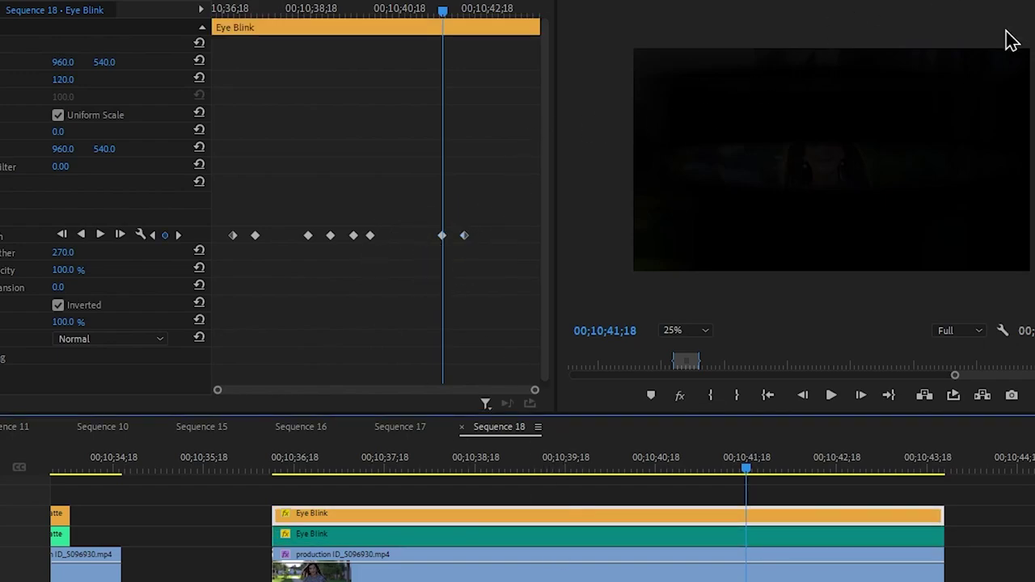
Save the project and play back the full blink sequence from 00;10;36;21
key("ctrl+s")
left_click(306, 465)
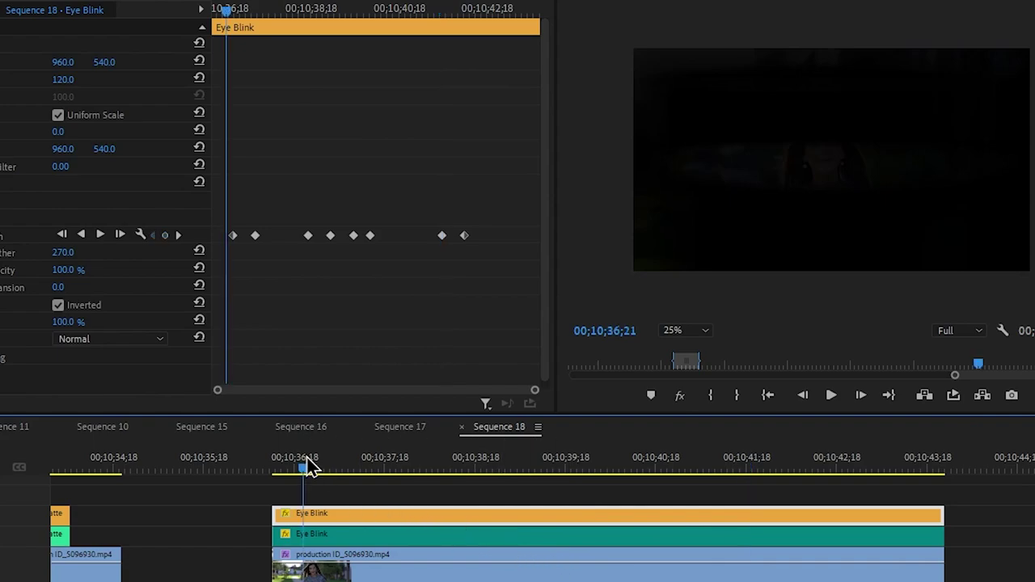
key("space")
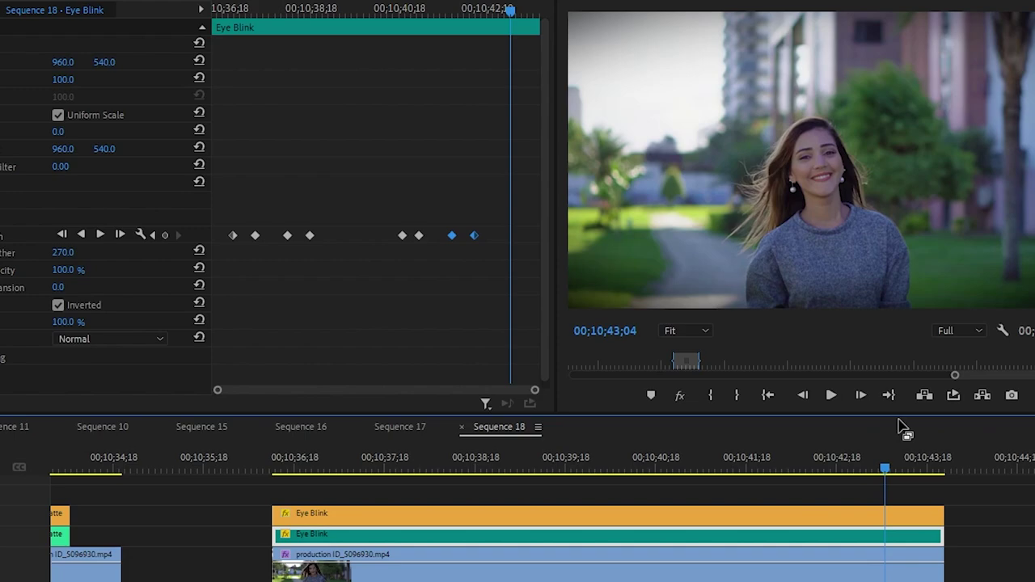
Change the V3 Eye Blink matte's color to dark red 410808, and go to the earlier Color Matte clips in the sequence
double_click(890, 520)
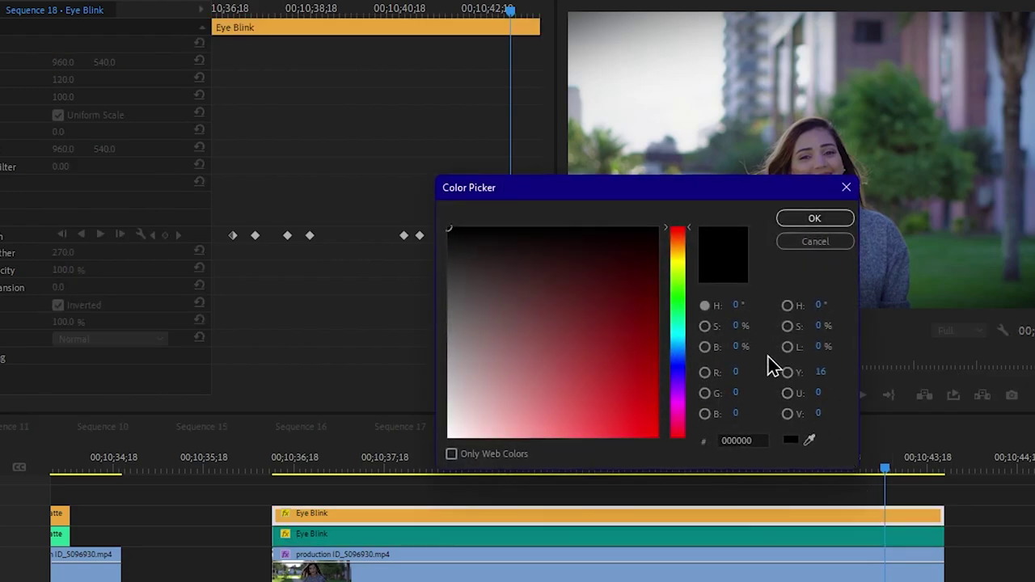
left_click_drag(605, 298, 631, 281)
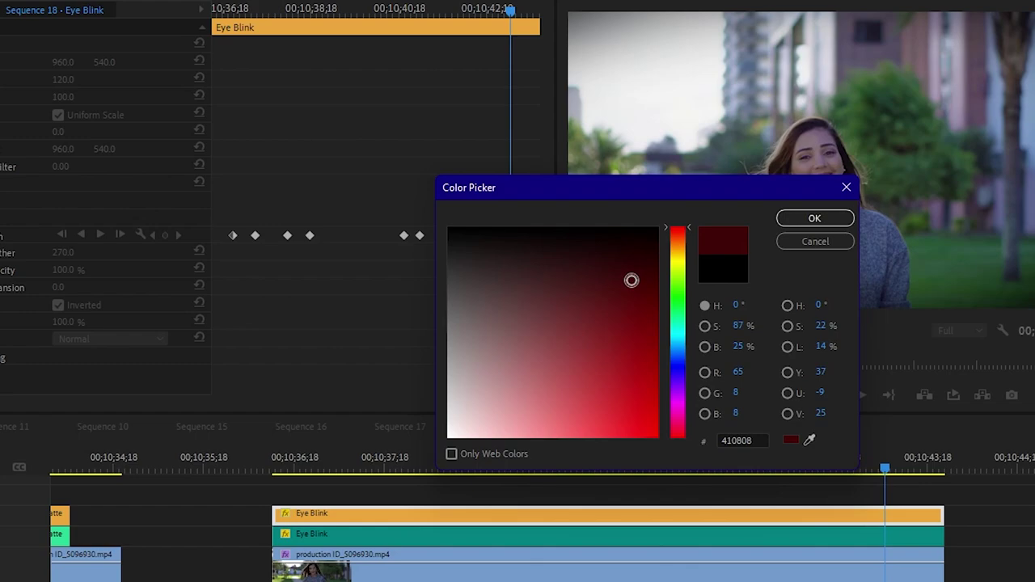
left_click(813, 220)
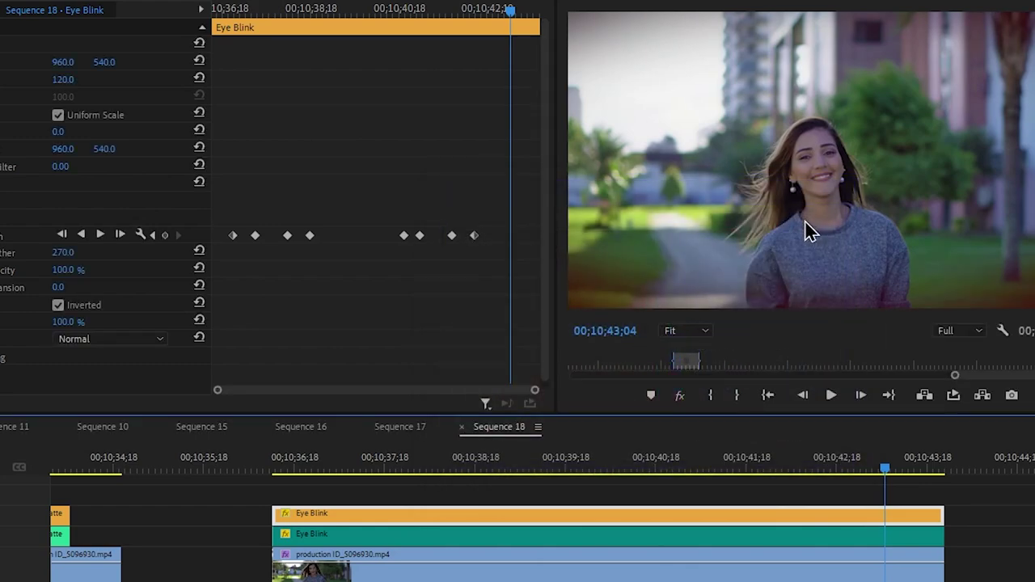
scroll(272, 469, "up", 5)
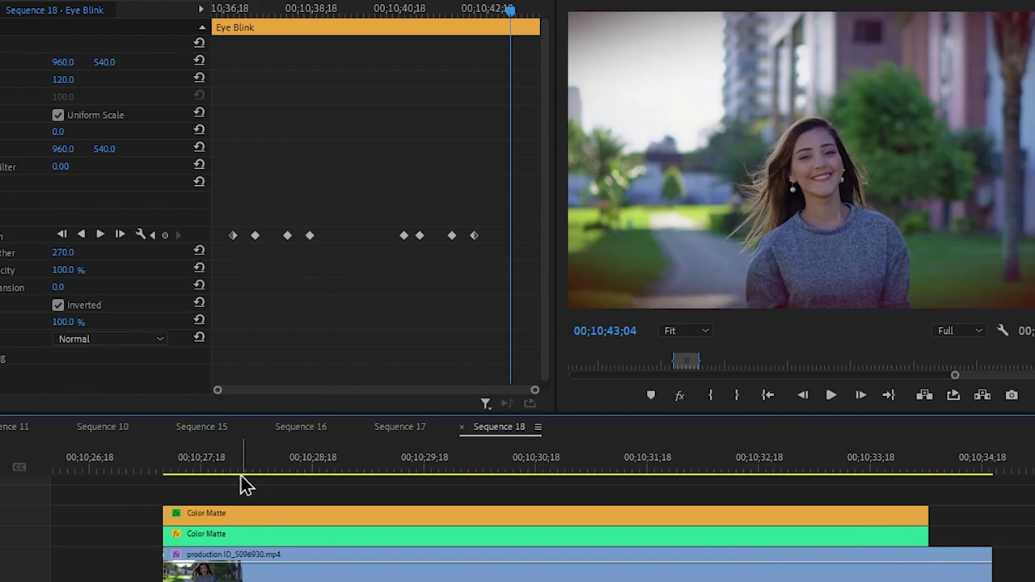
Play back the blinks on the earlier Color Matte clips from 00;10;27;08 and go to 00;10;28;04
left_click(192, 473)
left_click_drag(192, 473, 164, 471)
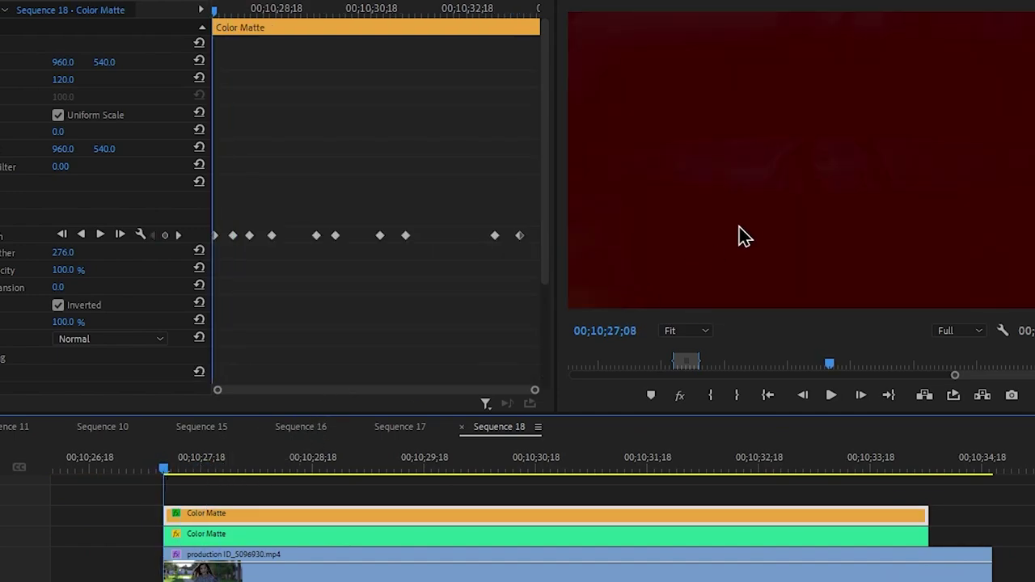
key("space")
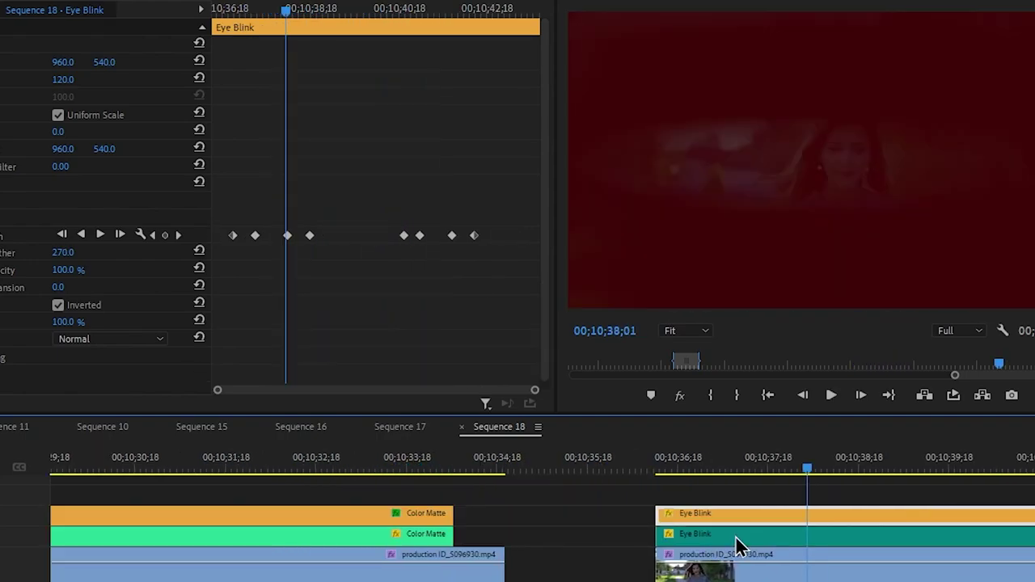
scroll(735, 546, "right", 2)
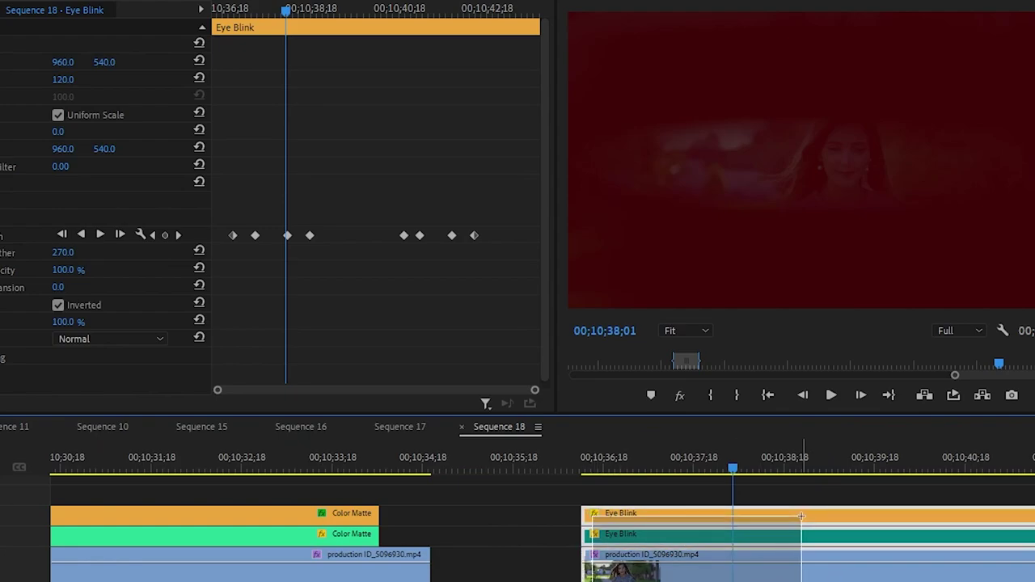
scroll(682, 576, "left", 10)
scroll(679, 575, "left", 1)
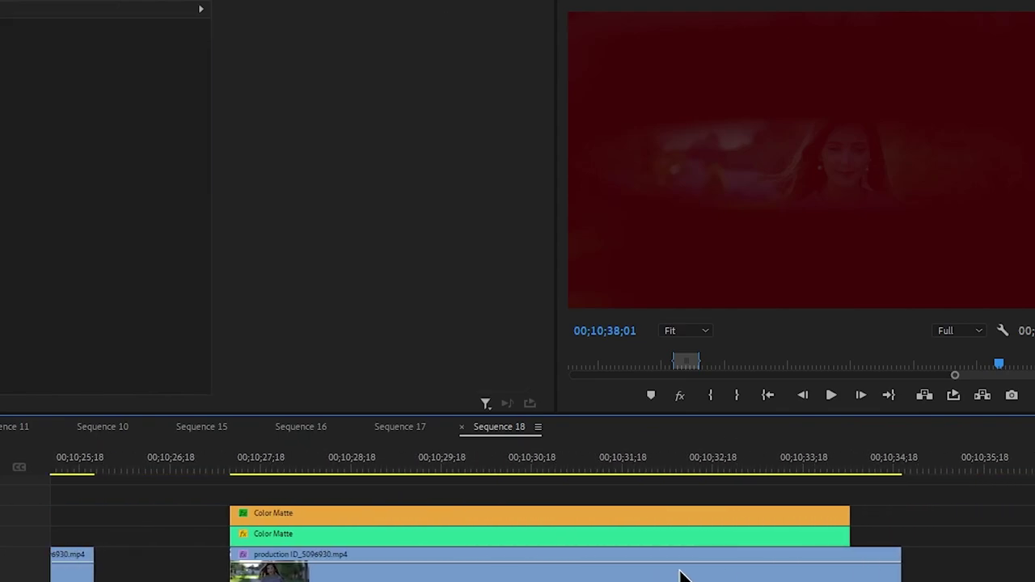
left_click(242, 471)
left_click_drag(242, 470, 308, 471)
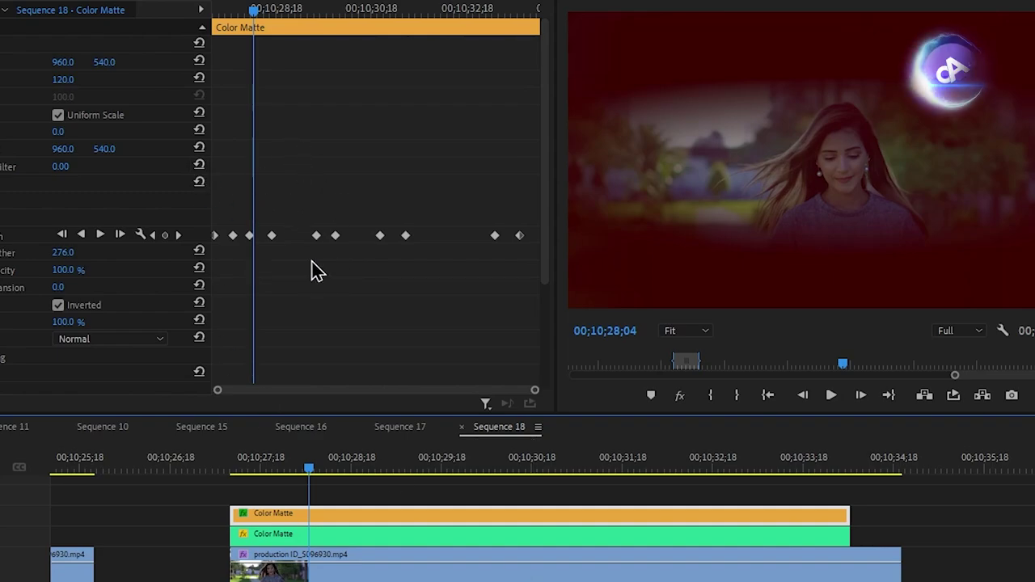
Save the V3 Color Matte's Motion and Opacity effects together as a preset named Up Eye
left_click(404, 497)
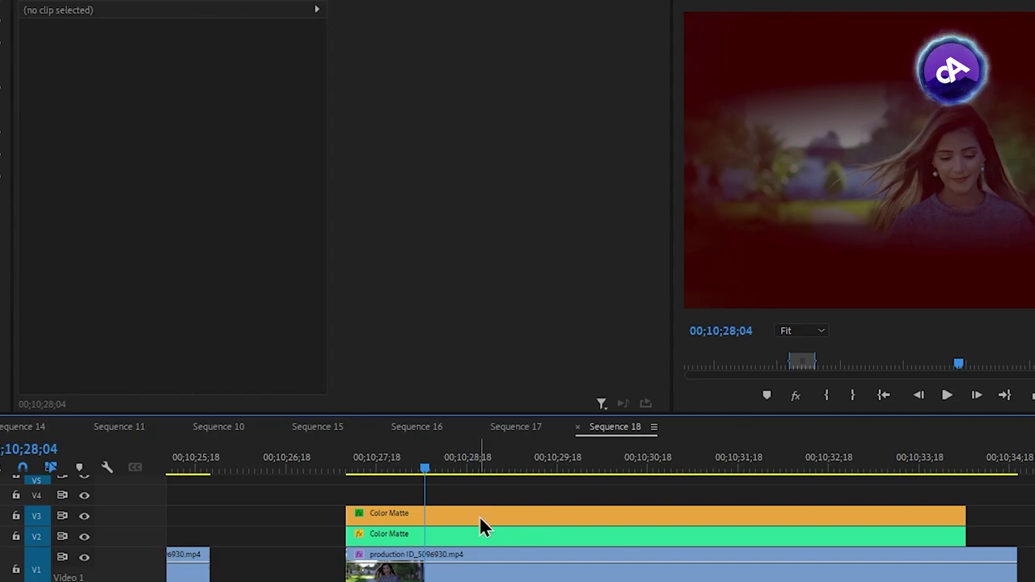
left_click(480, 518)
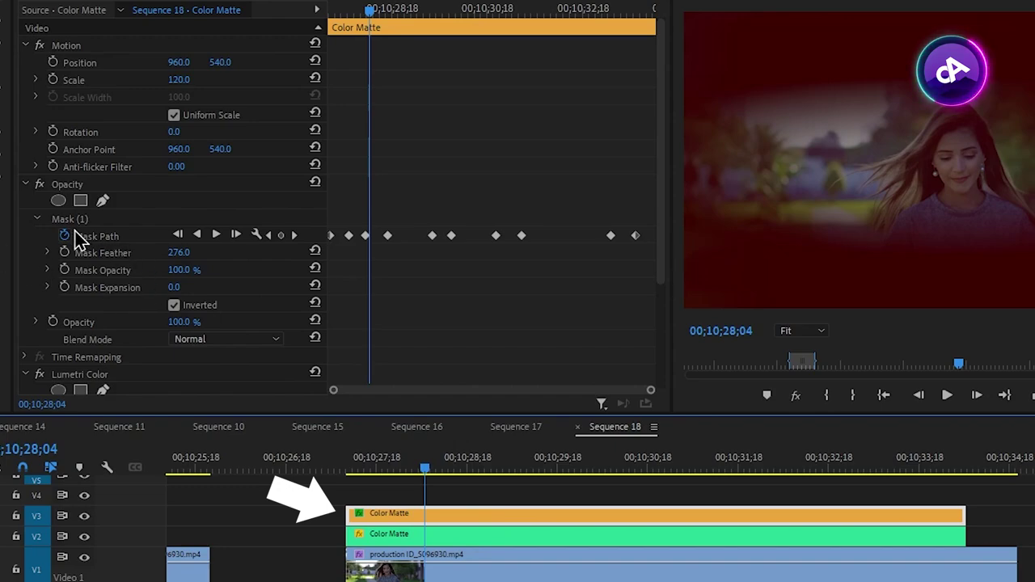
left_click(70, 185)
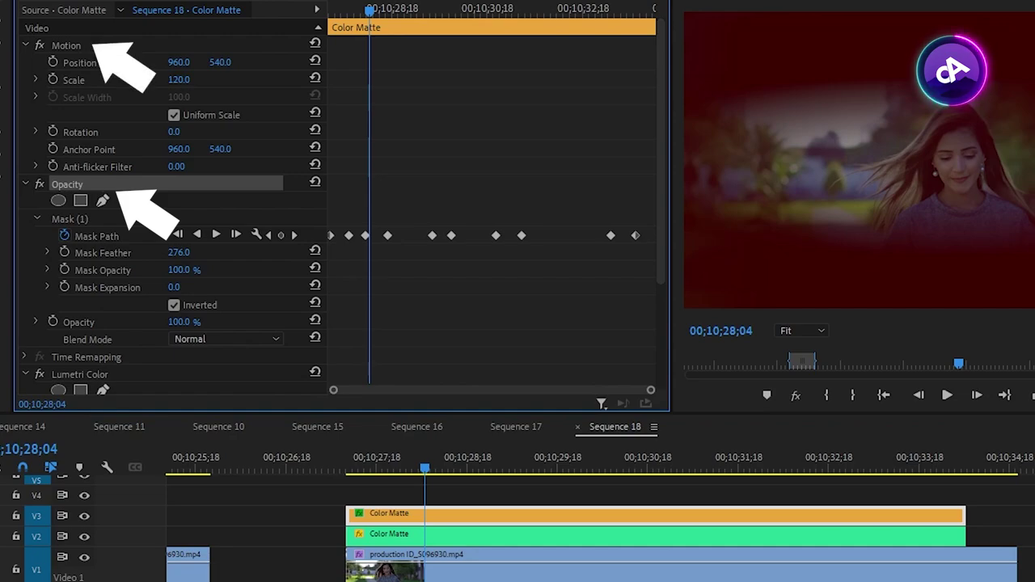
left_click(80, 47)
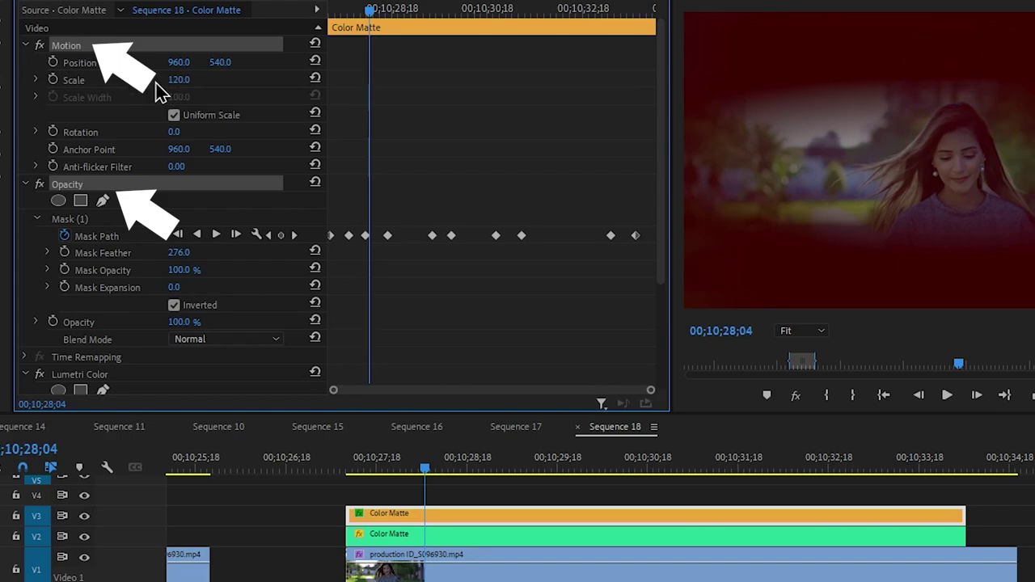
right_click(142, 54)
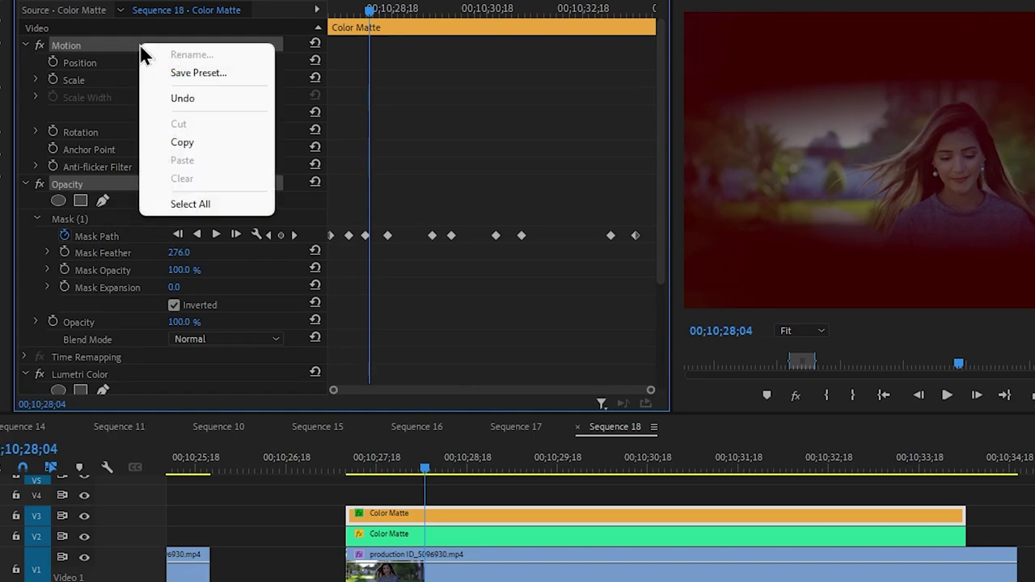
left_click(194, 72)
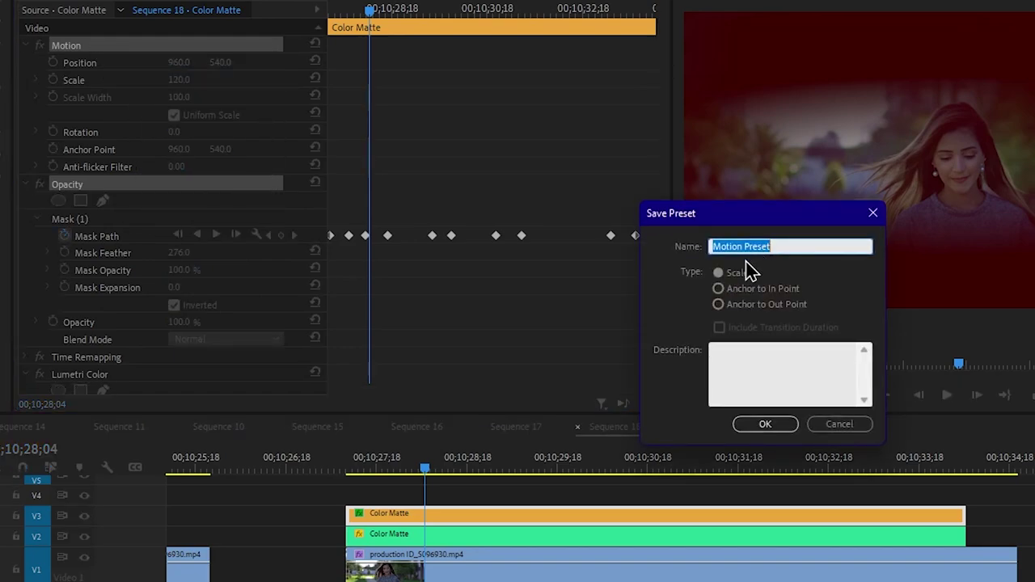
left_click(805, 243)
left_click_drag(806, 244, 647, 270)
type("Up Eye")
left_click(769, 425)
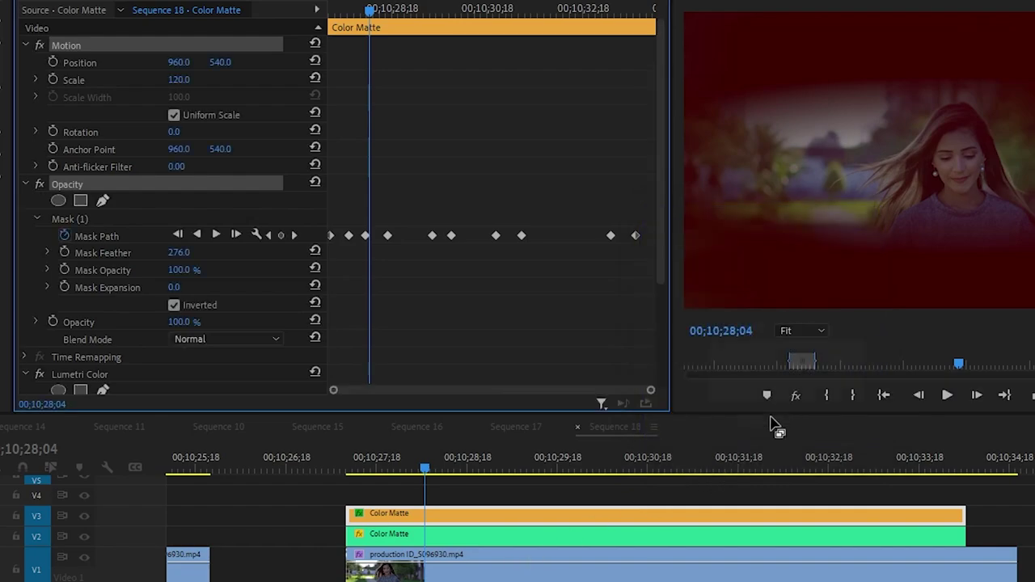
Save the V2 Color Matte's Motion and Opacity effects together as a preset named Down Eye
left_click(495, 536)
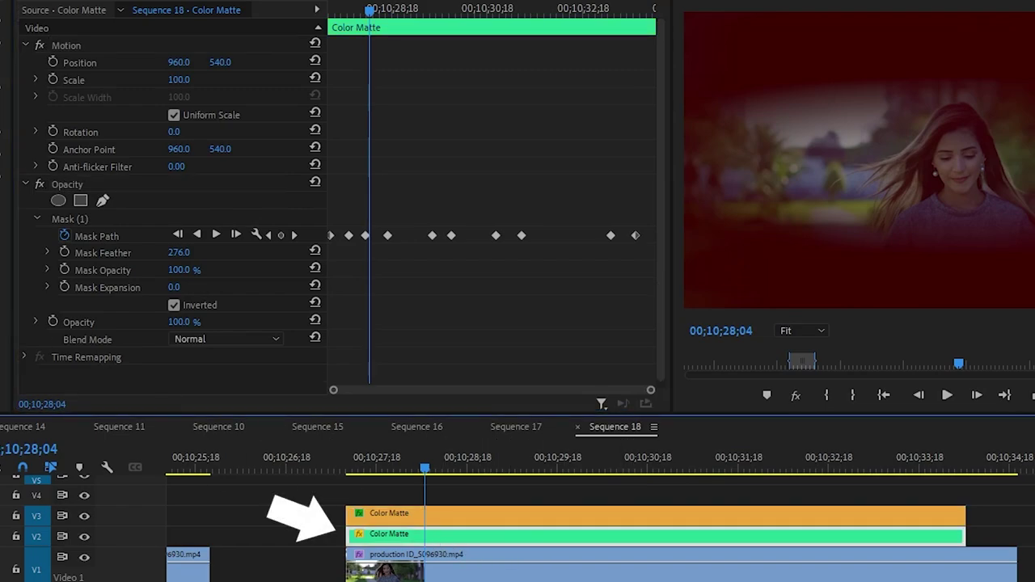
left_click(108, 185)
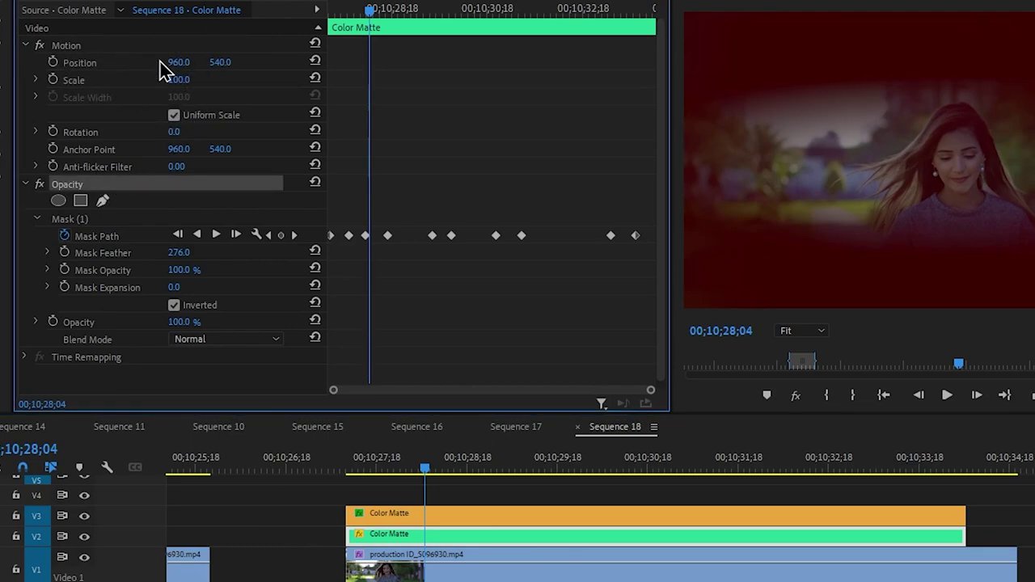
left_click(86, 45, "ctrl")
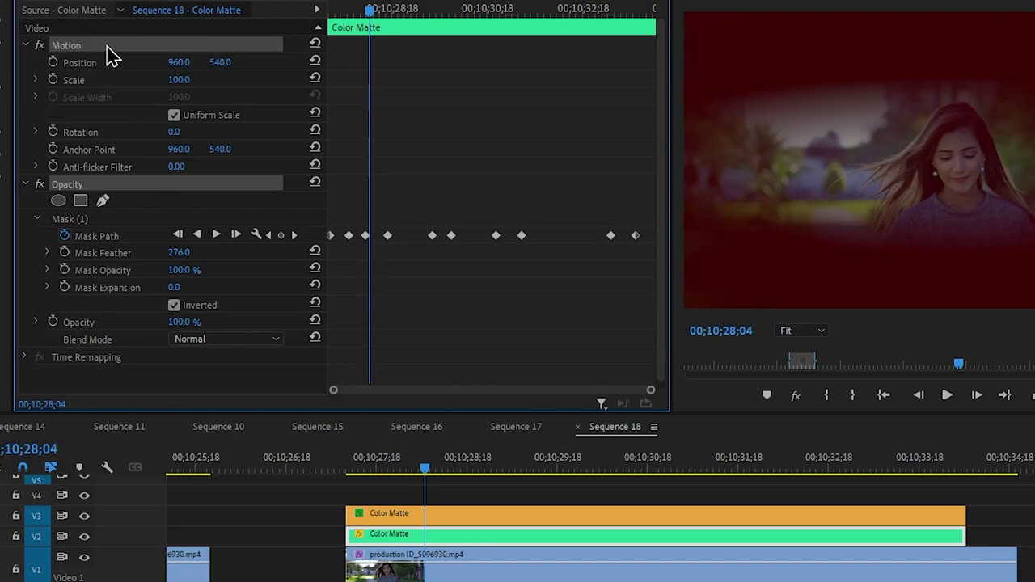
right_click(123, 50)
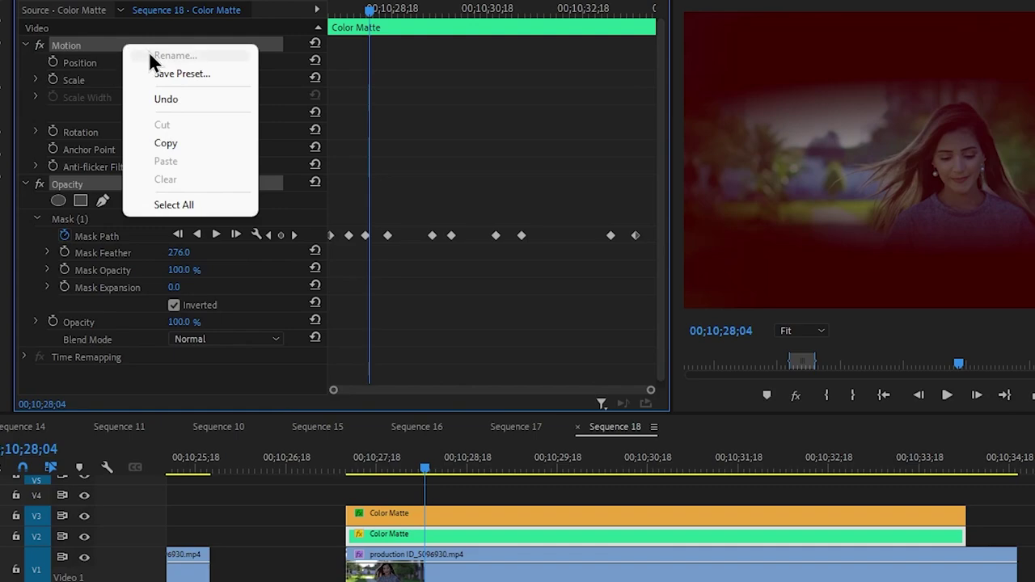
left_click(175, 76)
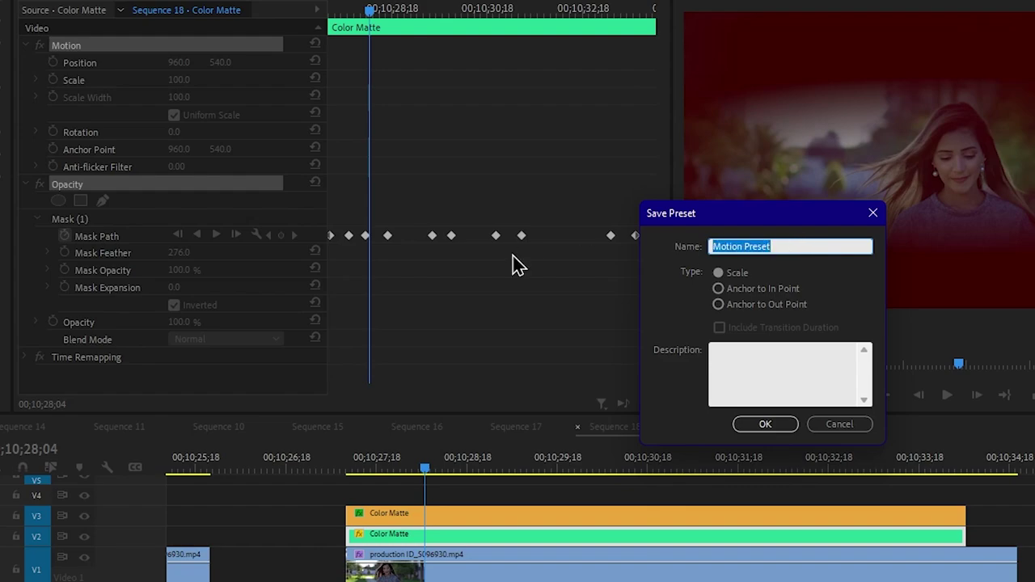
type("Down Eye")
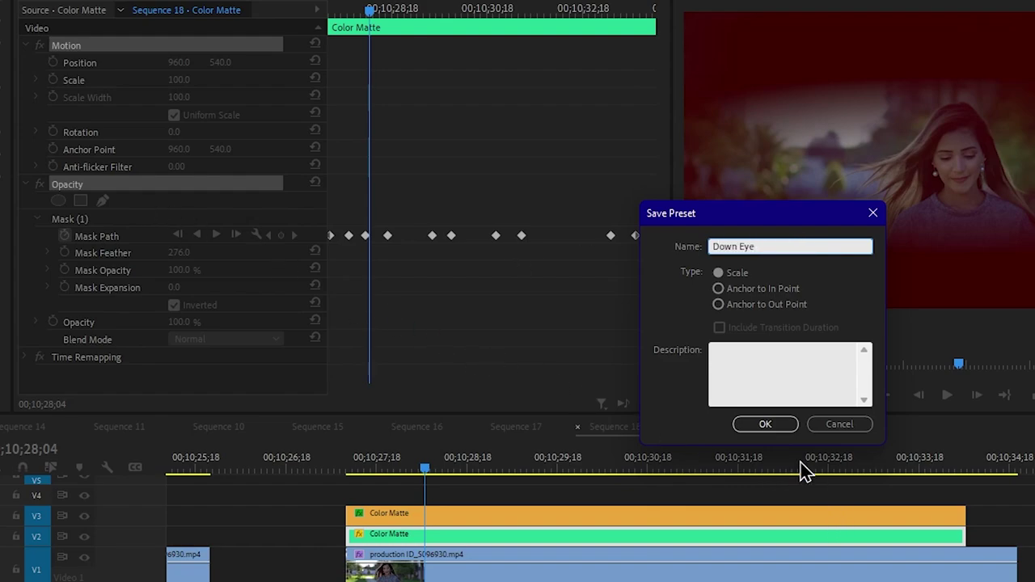
left_click(776, 427)
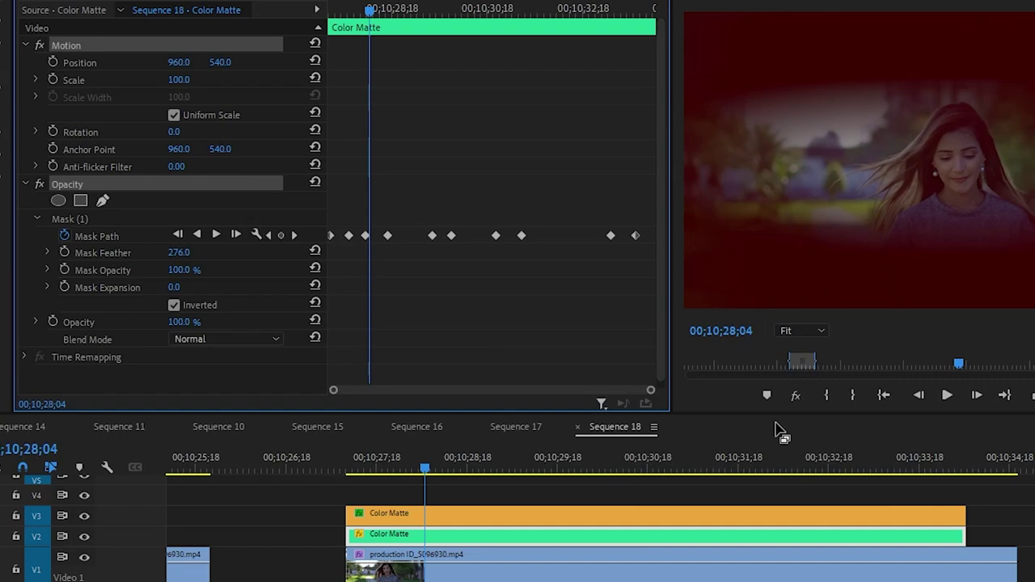
Delete the existing V3 and V2 Eye Blink mattes above the last production ID_5096930.mp4 clip
scroll(776, 432, "right", 6)
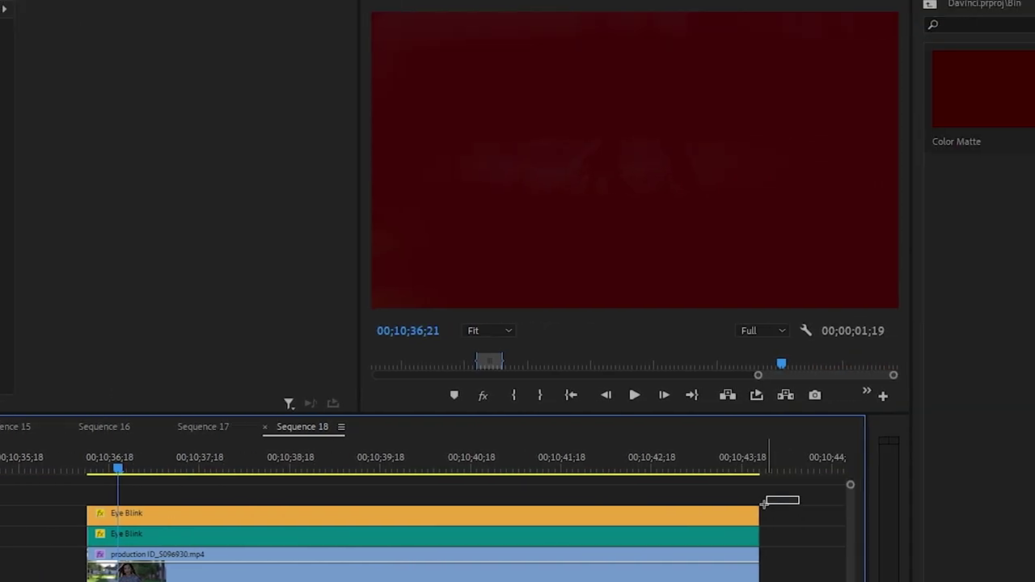
left_click_drag(799, 497, 563, 552)
key("Delete")
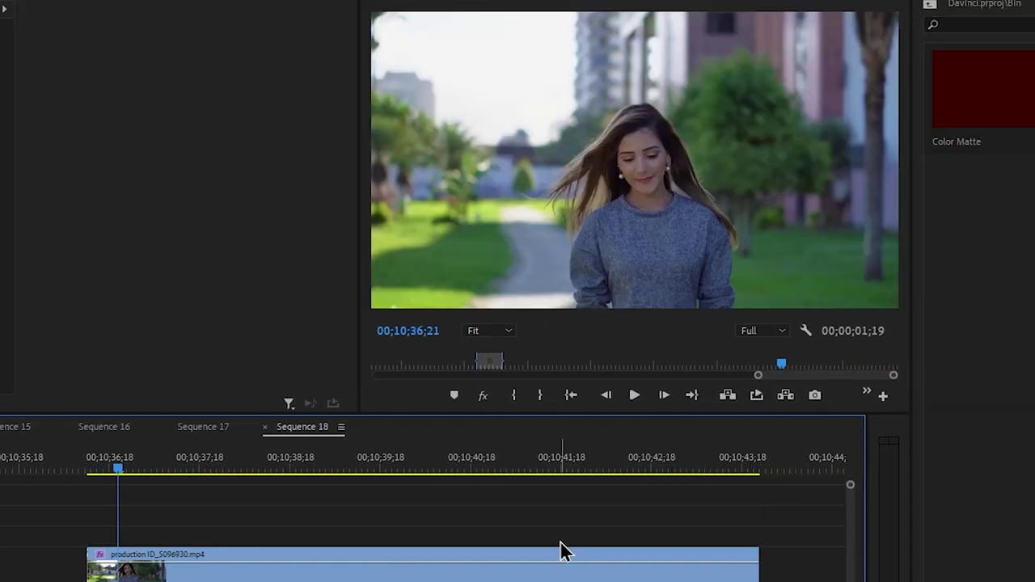
Place a fresh Eye Blink matte on V2 at the start of the last video clip and extend it to the clip's end
left_click_drag(1034, 89, 686, 295)
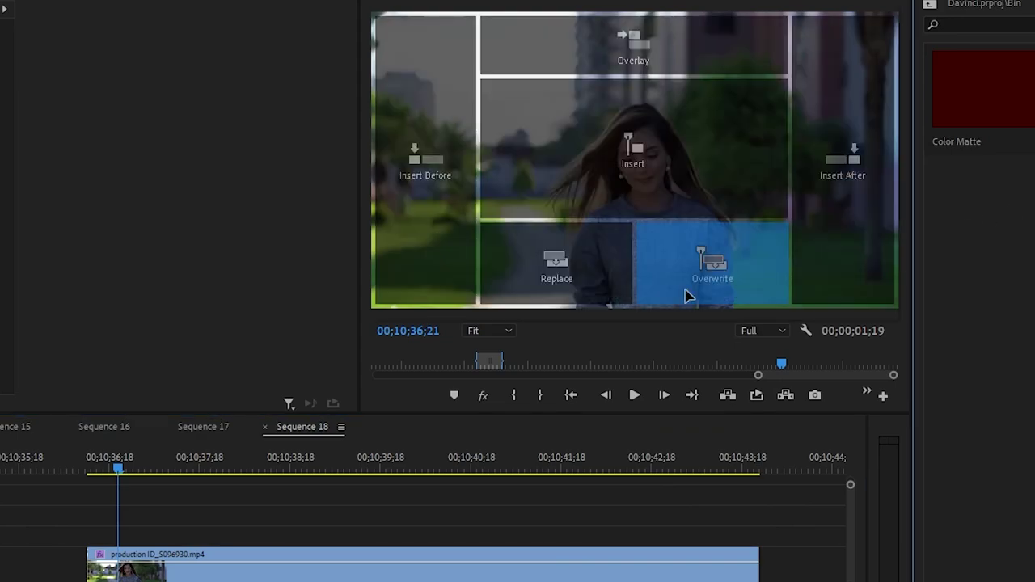
left_click_drag(291, 441, 0, 536)
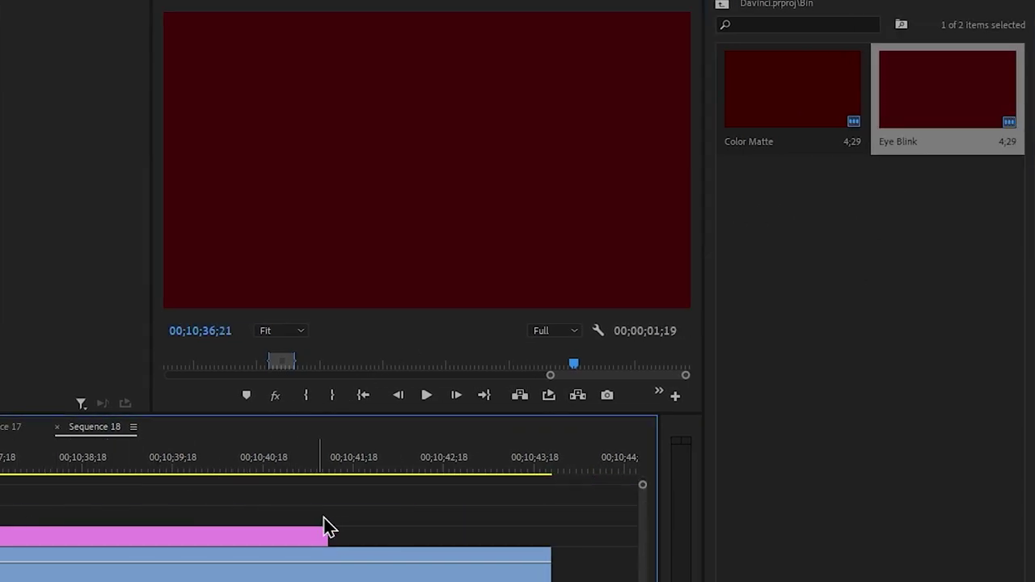
left_click_drag(331, 536, 424, 531)
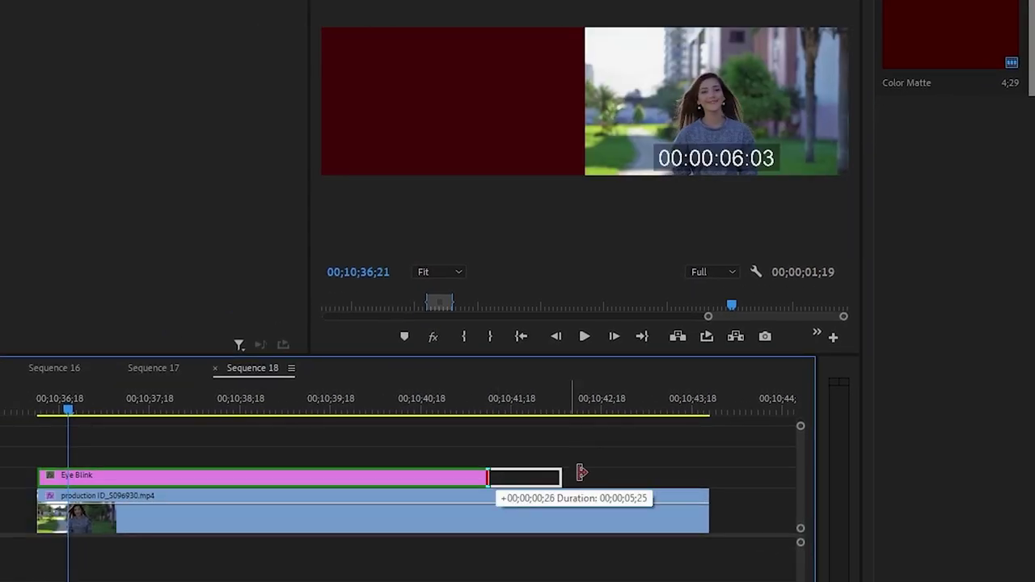
left_click_drag(580, 473, 708, 473)
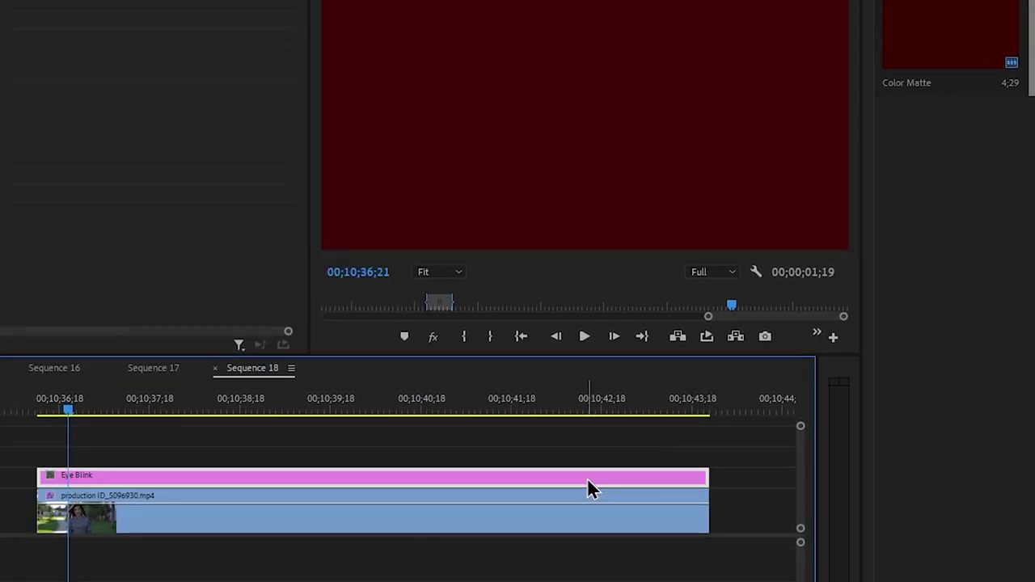
Duplicate the V2 Eye Blink matte onto V3 and apply the Up Eye preset to the V3 copy
left_click_drag(588, 480, 590, 472)
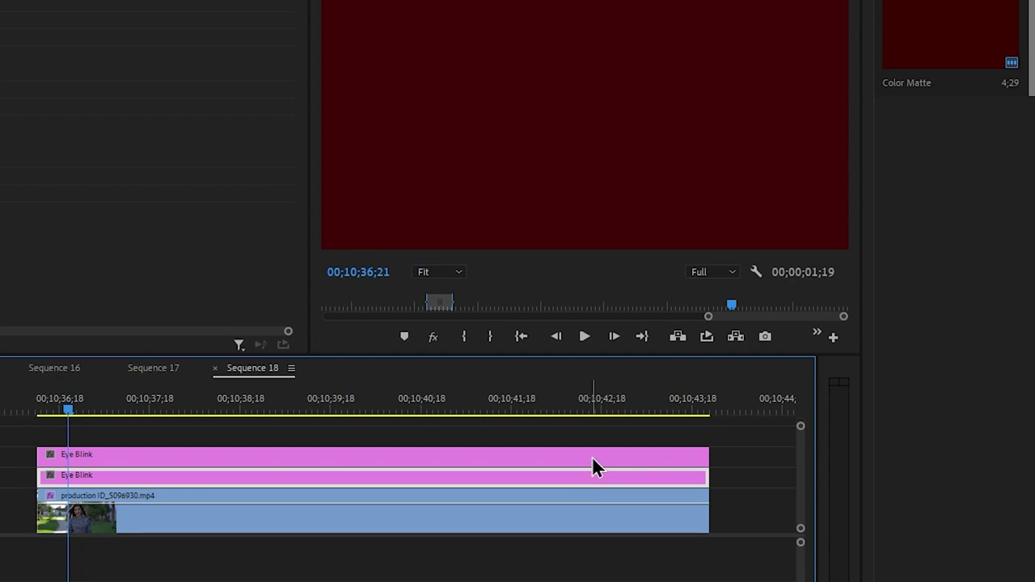
left_click(594, 460)
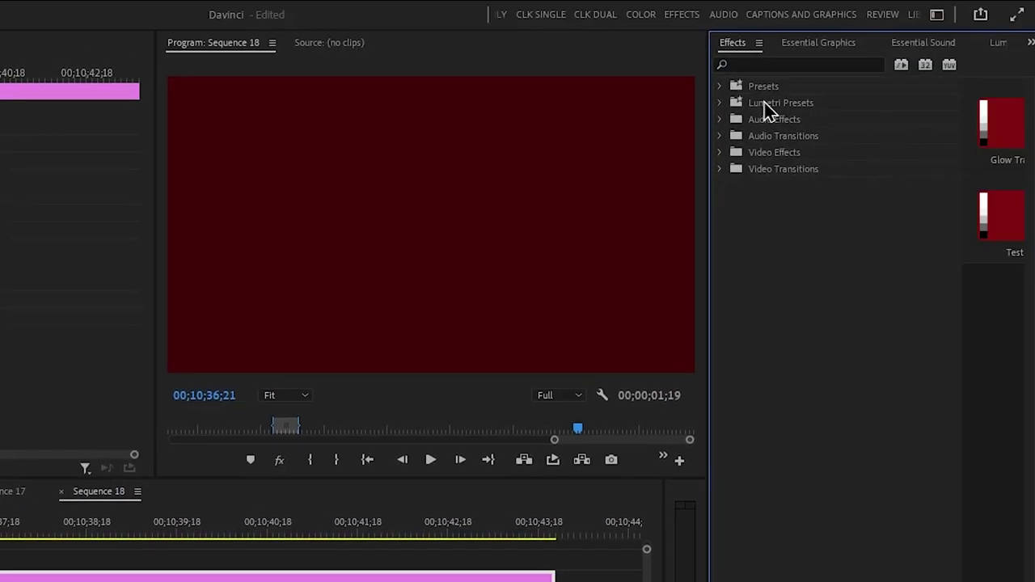
left_click(721, 86)
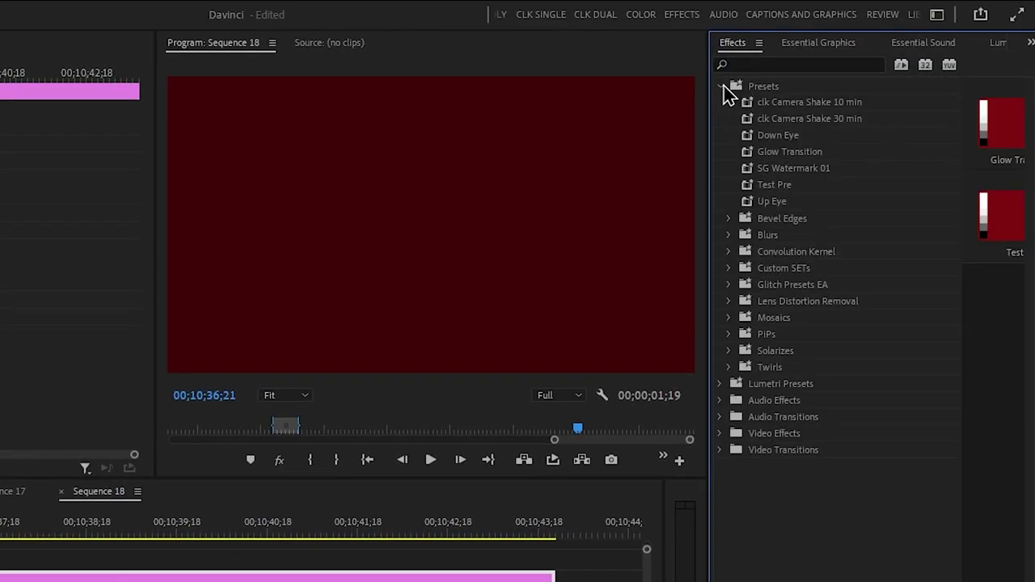
left_click(804, 206)
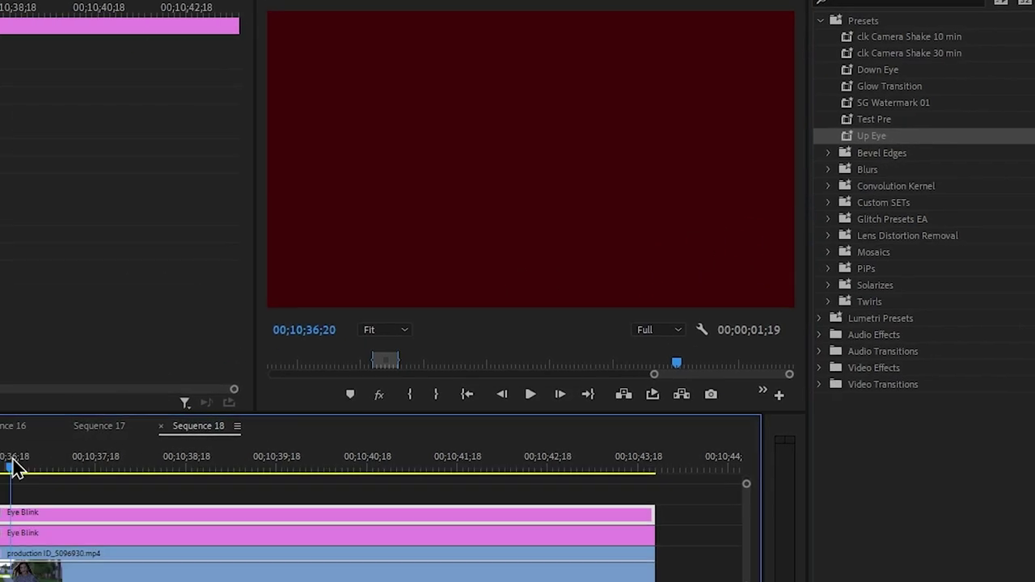
left_click_drag(0, 527, 0, 535)
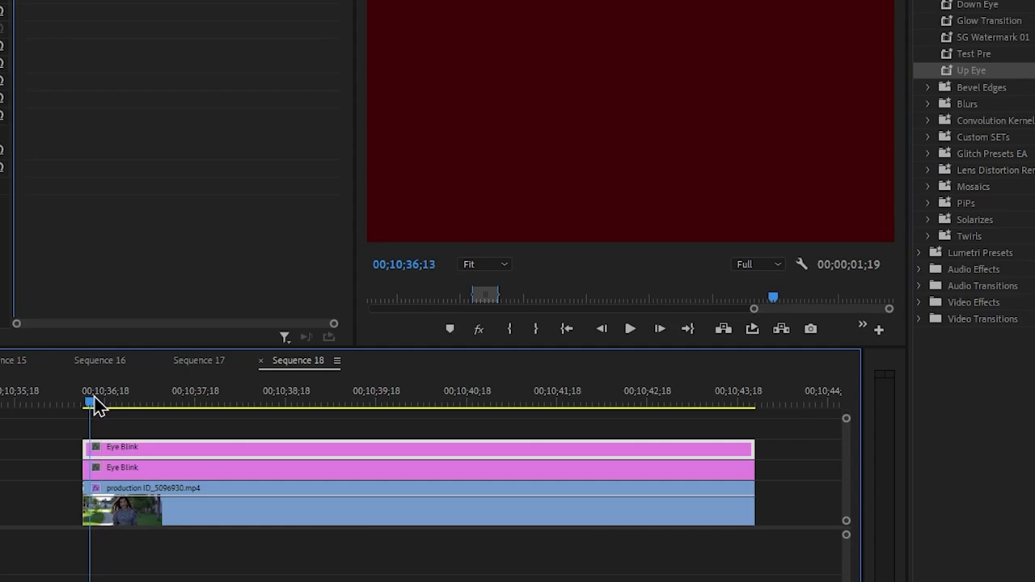
left_click_drag(95, 404, 89, 406)
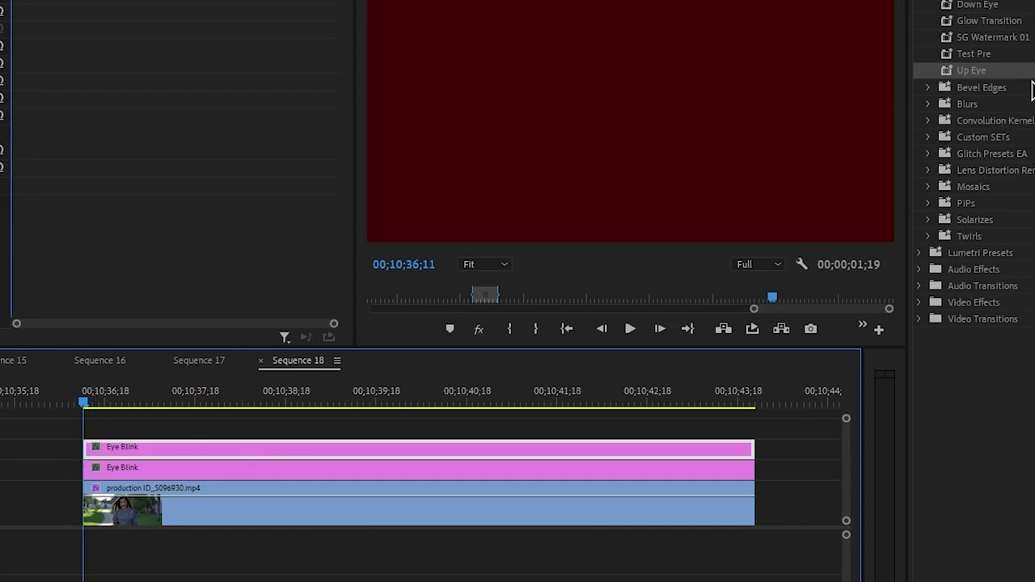
left_click(1007, 74)
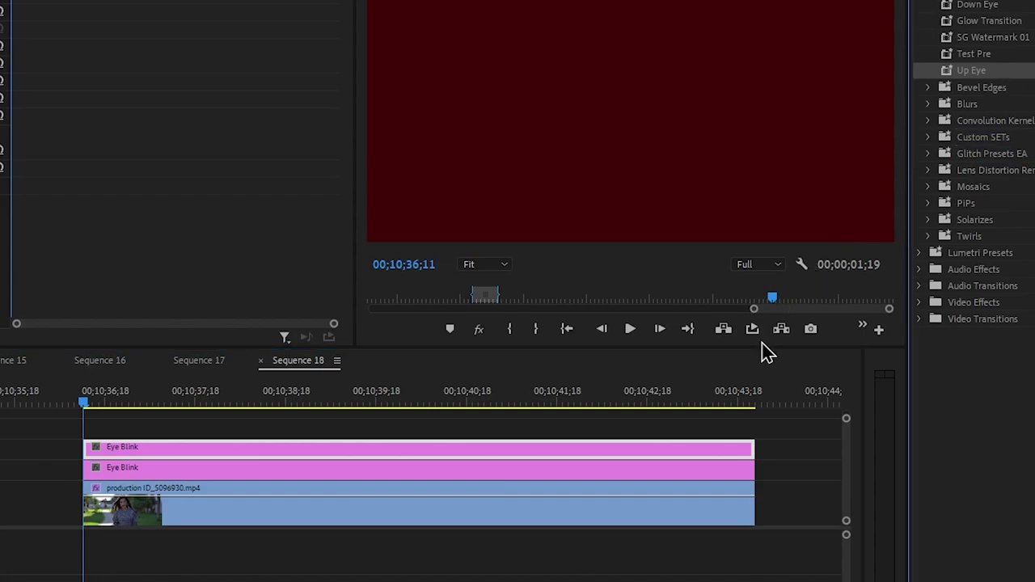
left_click(703, 454)
left_click_drag(702, 457, 703, 458)
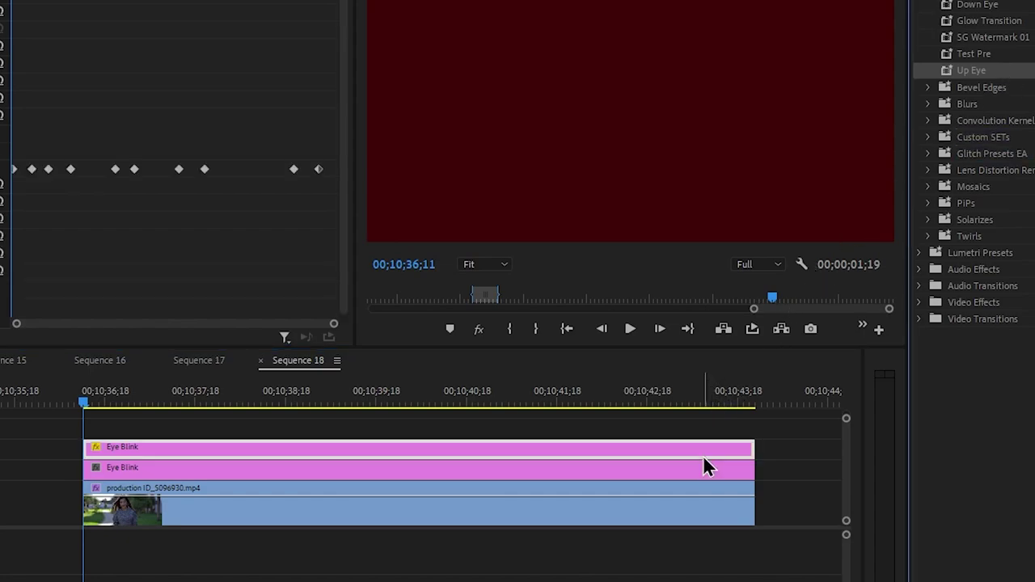
Apply the Down Eye preset to the V2 Eye Blink matte and play back the blinks from 00;10;36;11
left_click(1005, 5)
left_click_drag(1005, 5, 582, 472)
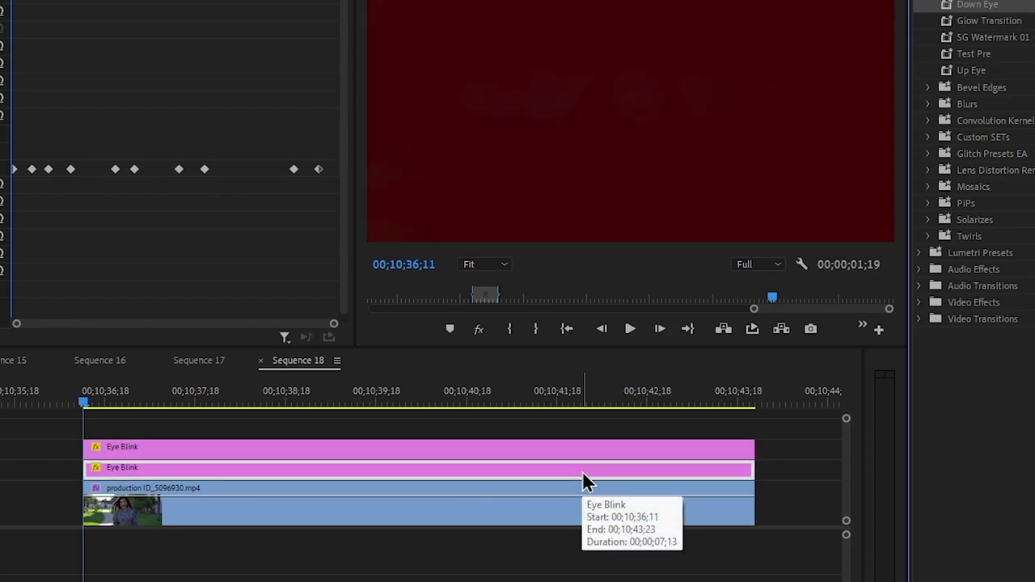
key("space")
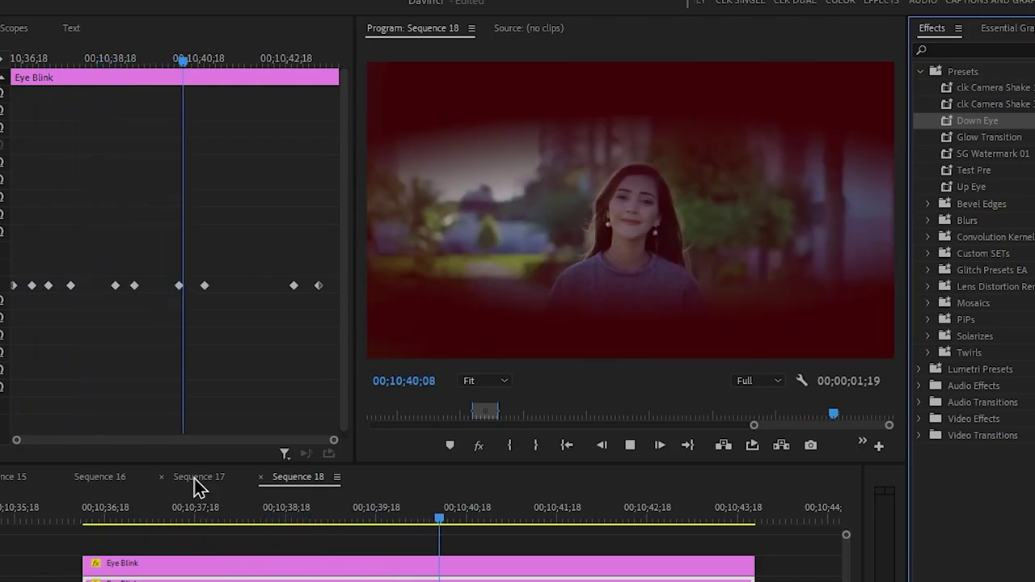
key("space")
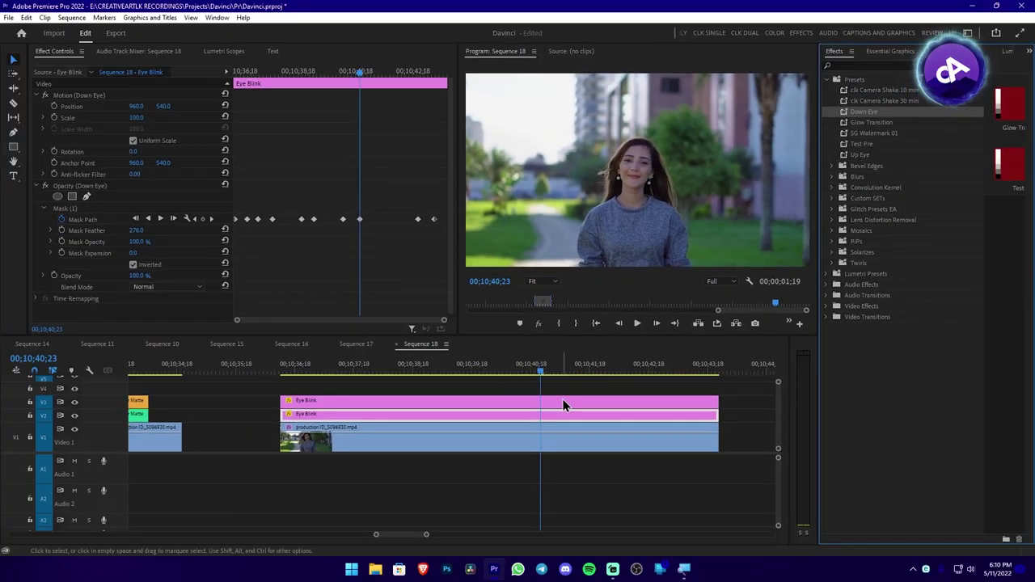
Check the V3 Eye Blink matte's color and its middle Mask Path keyframes, and save the project
double_click(565, 399)
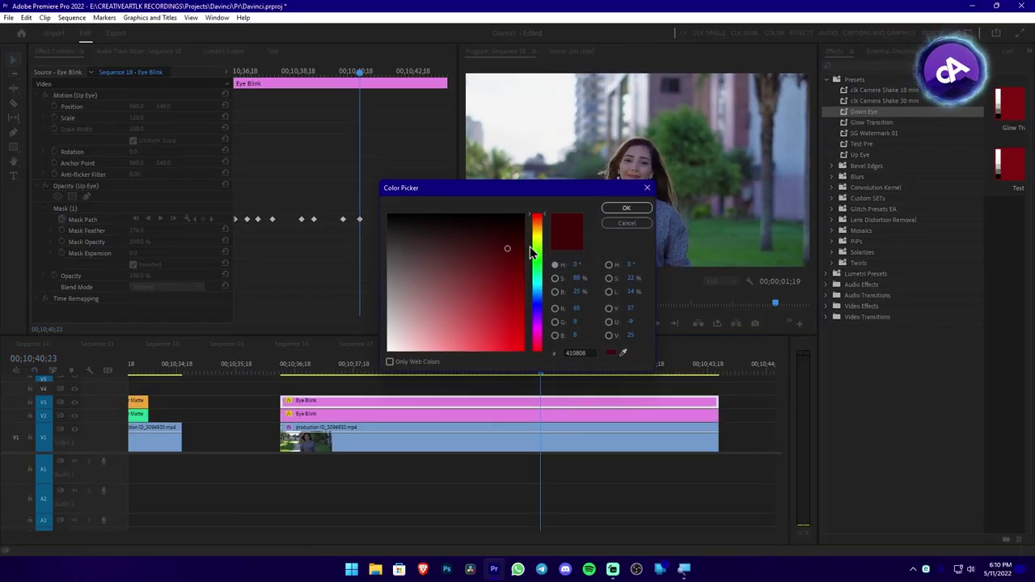
left_click(620, 223)
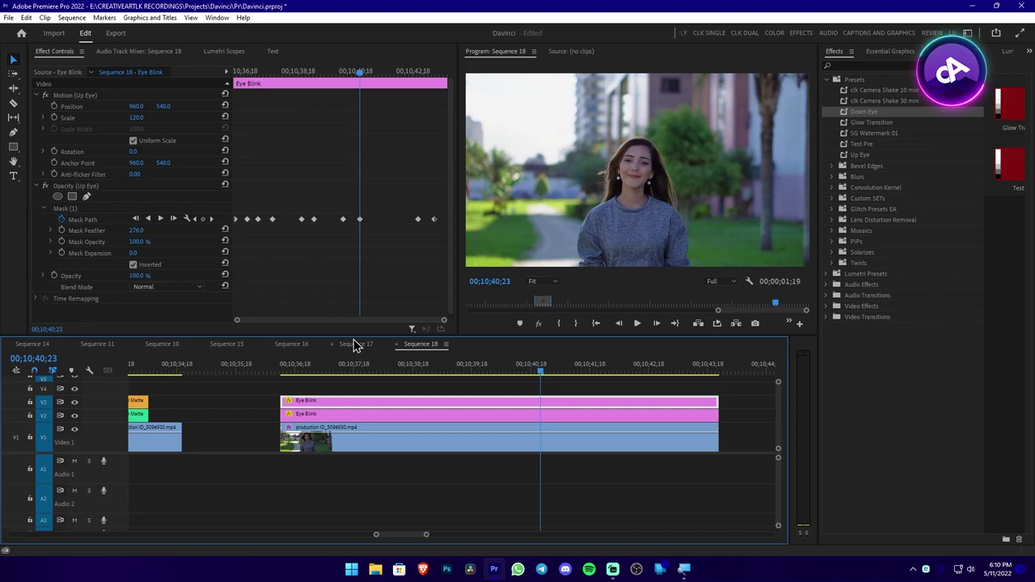
left_click_drag(280, 200, 361, 259)
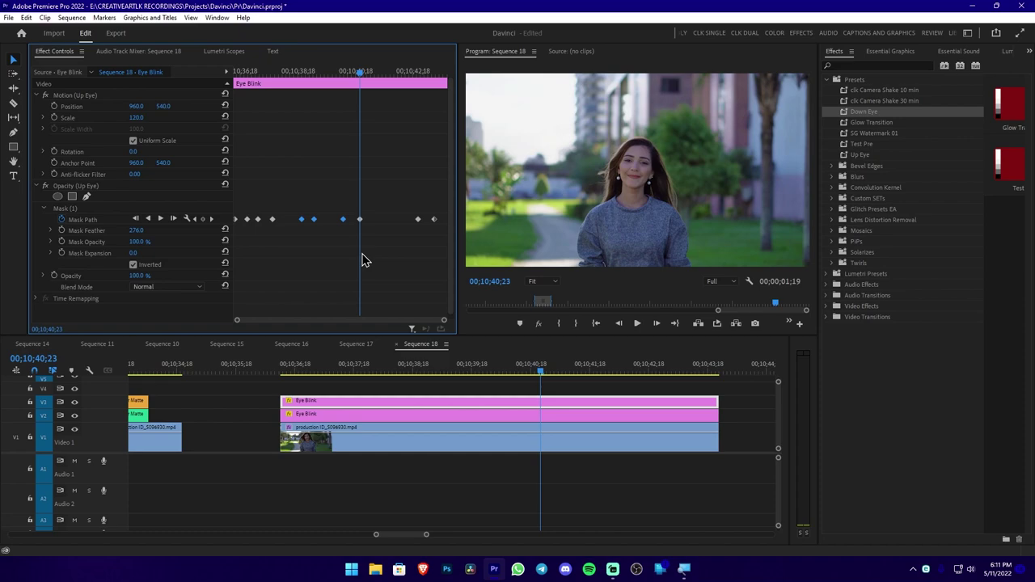
left_click(256, 375)
key("ctrl+s")
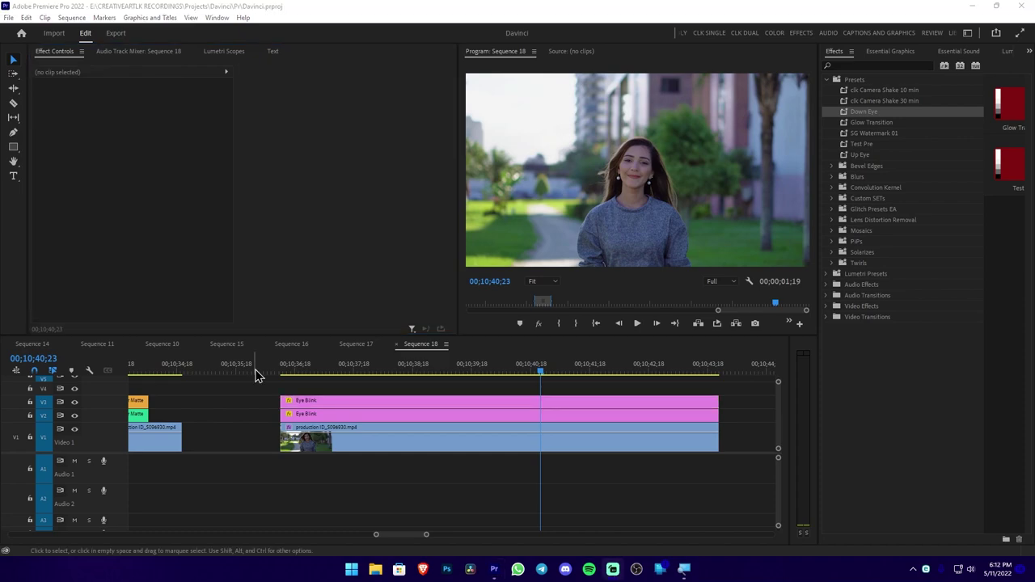